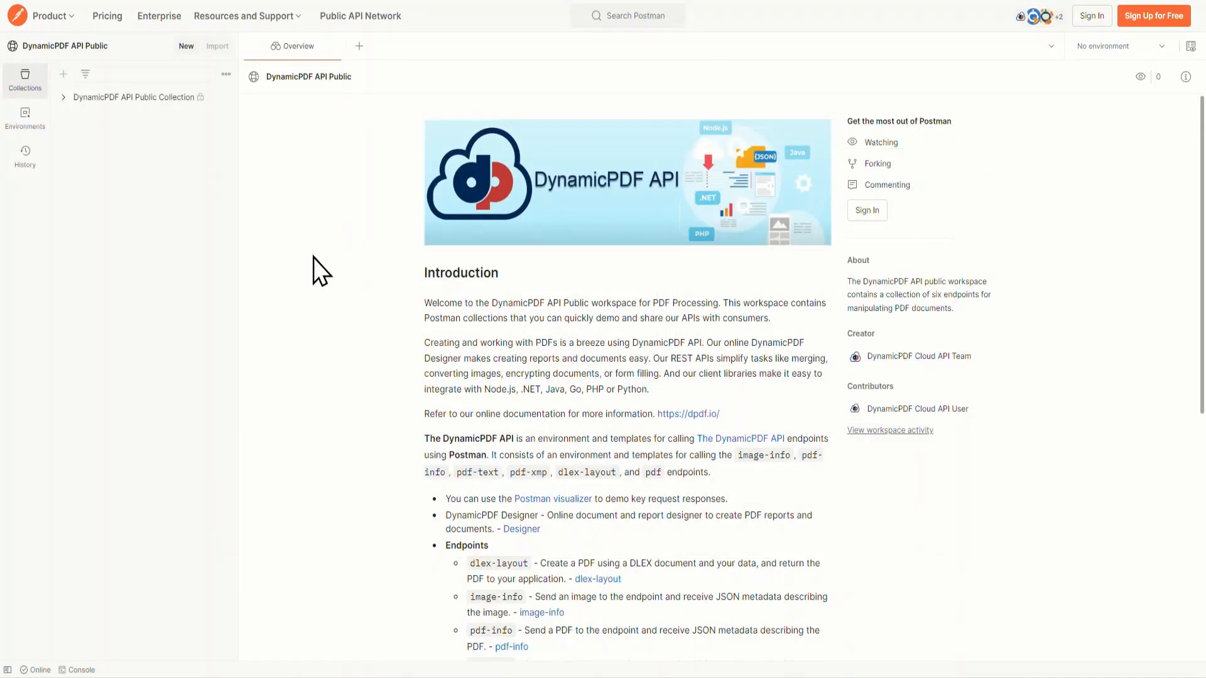
Step: Read through the workspace introduction and endpoint list, and open the pinned DynamicPDF API Public Collection
{"action": "scroll", "coordinate": [314, 257], "scroll_direction": "down", "scroll_amount": 2}
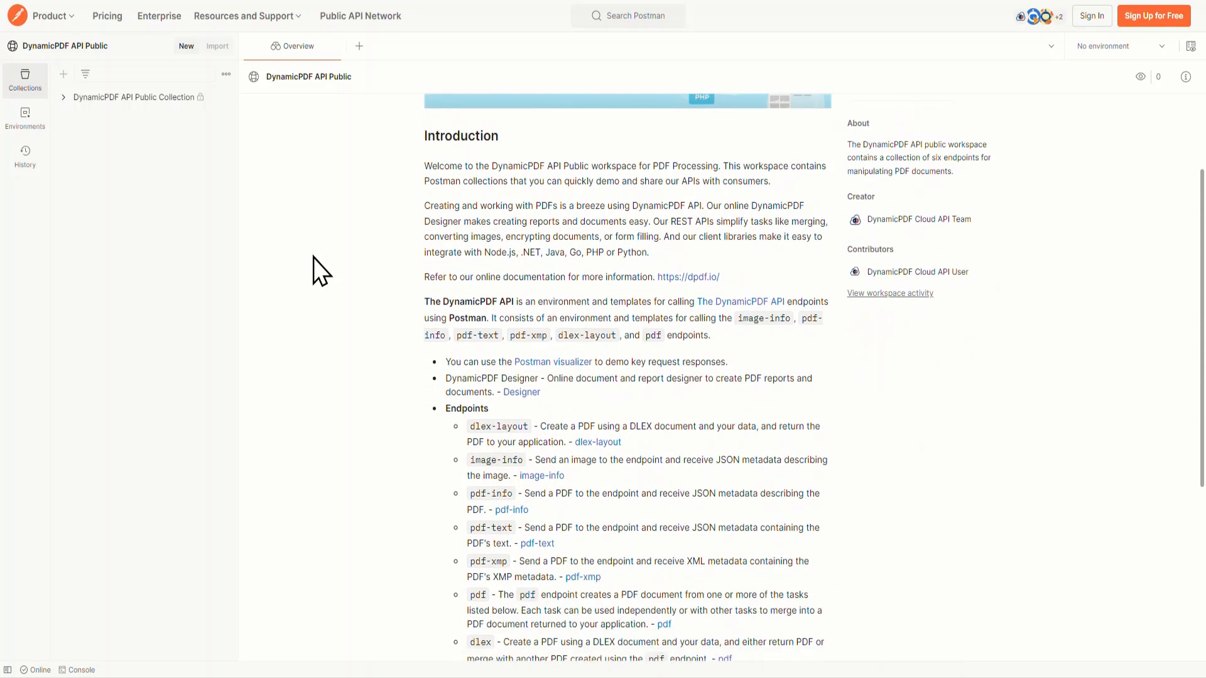
{"action": "scroll", "coordinate": [314, 257], "scroll_direction": "down", "scroll_amount": 2}
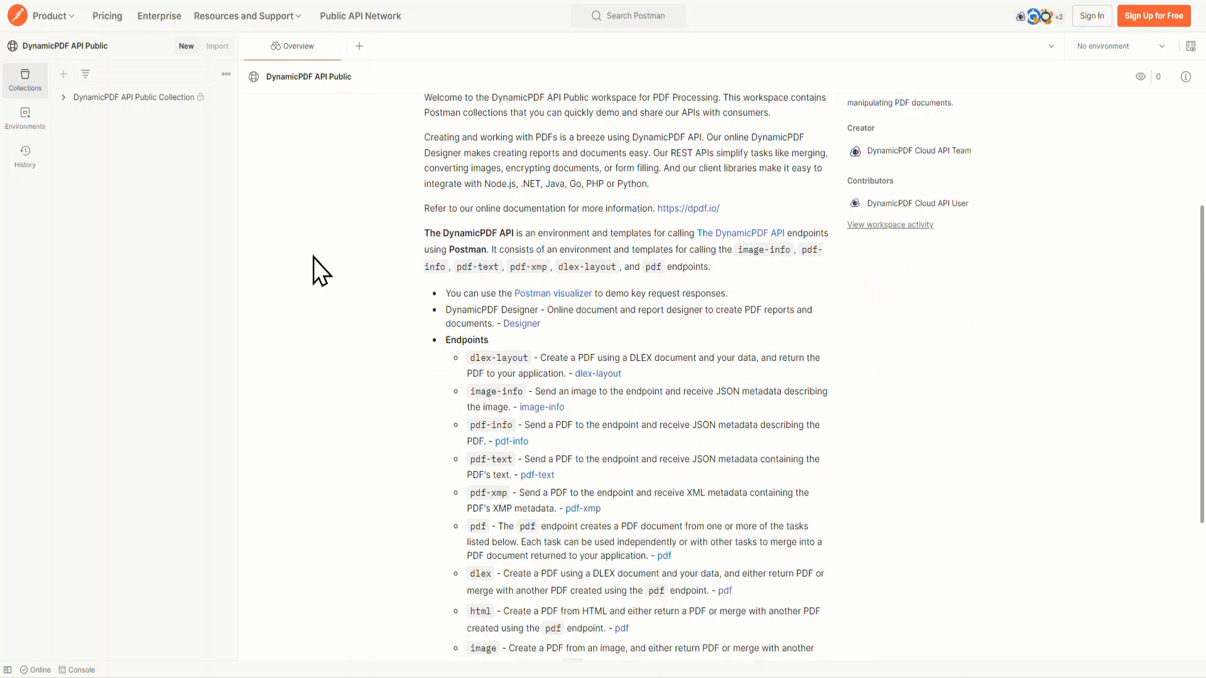
{"action": "scroll", "coordinate": [314, 258], "scroll_direction": "down", "scroll_amount": 3}
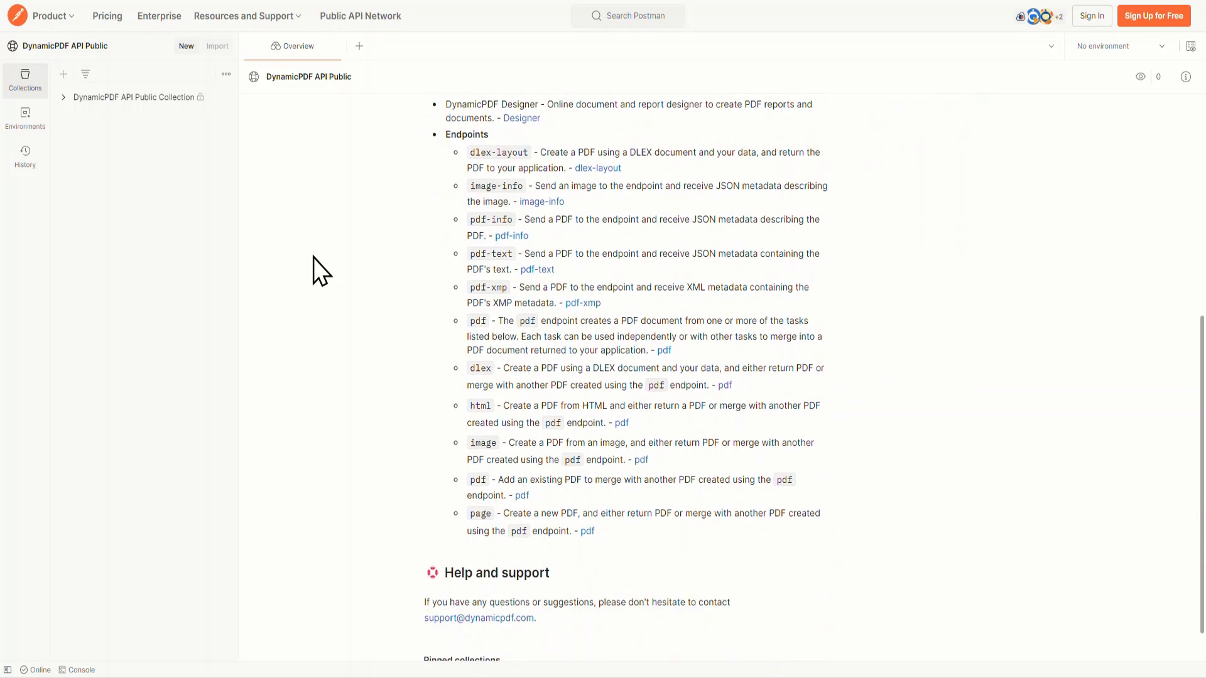
{"action": "scroll", "coordinate": [314, 257], "scroll_direction": "down", "scroll_amount": 1}
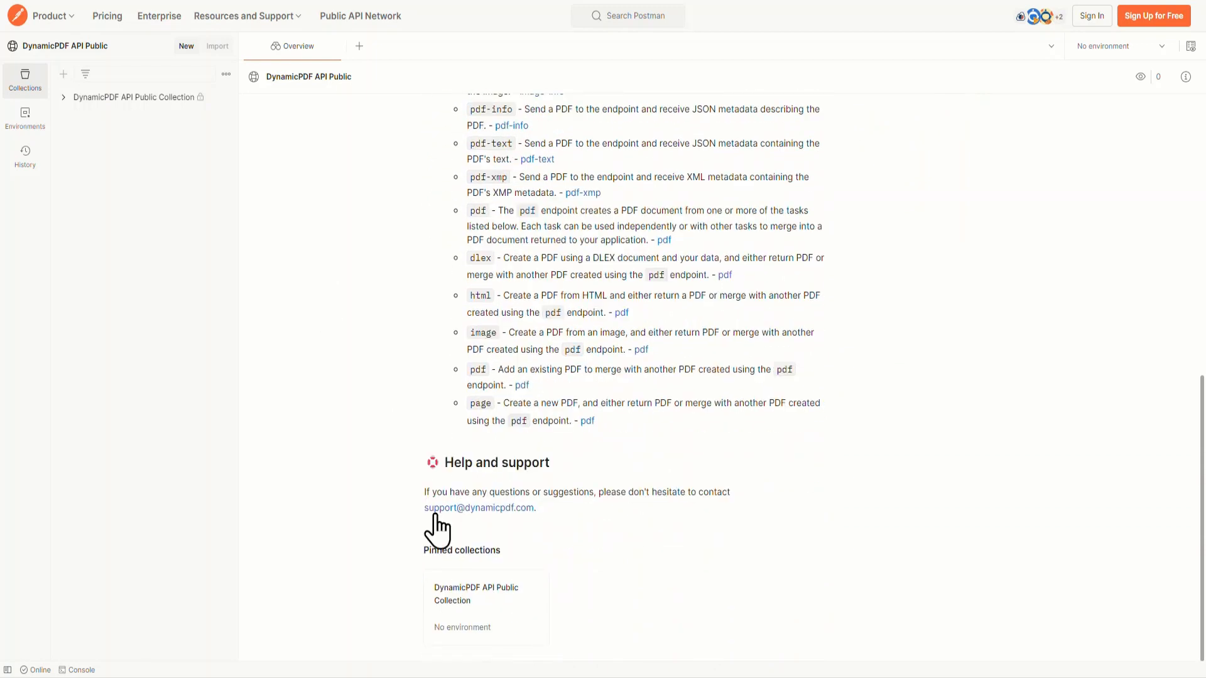
{"action": "left_click", "coordinate": [465, 590]}
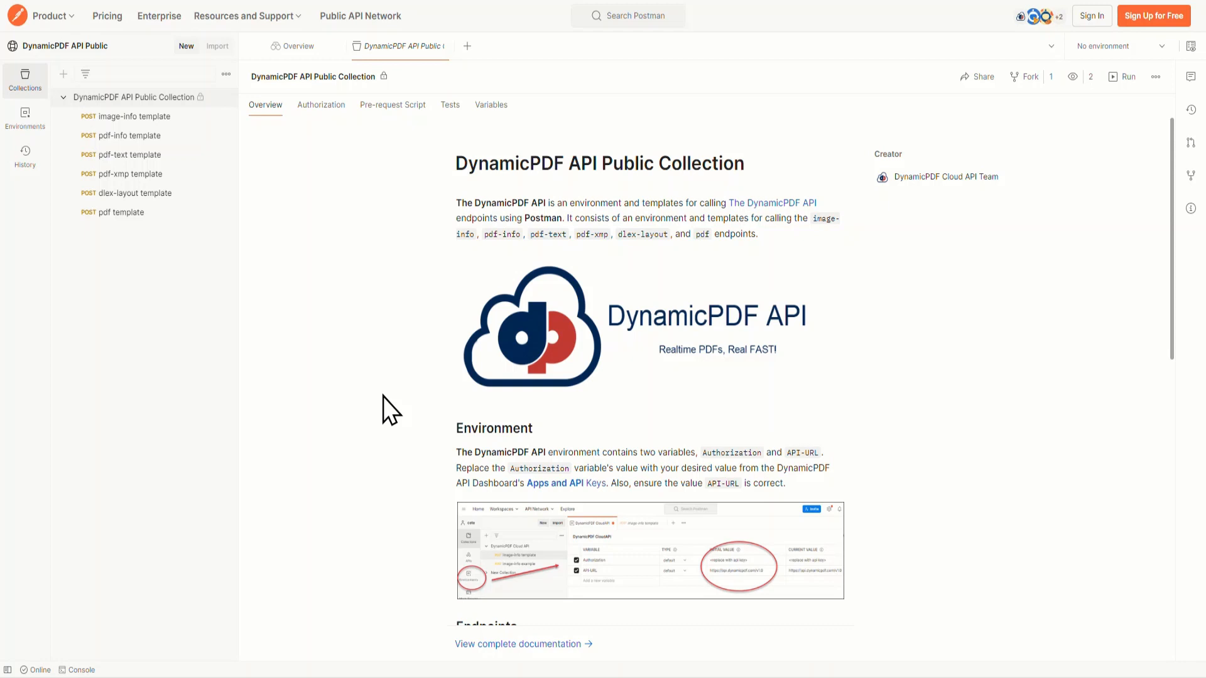
Step: Review the Environment and Endpoints sections of the collection overview and open the complete documentation
{"action": "scroll", "coordinate": [383, 397], "scroll_direction": "down", "scroll_amount": 3}
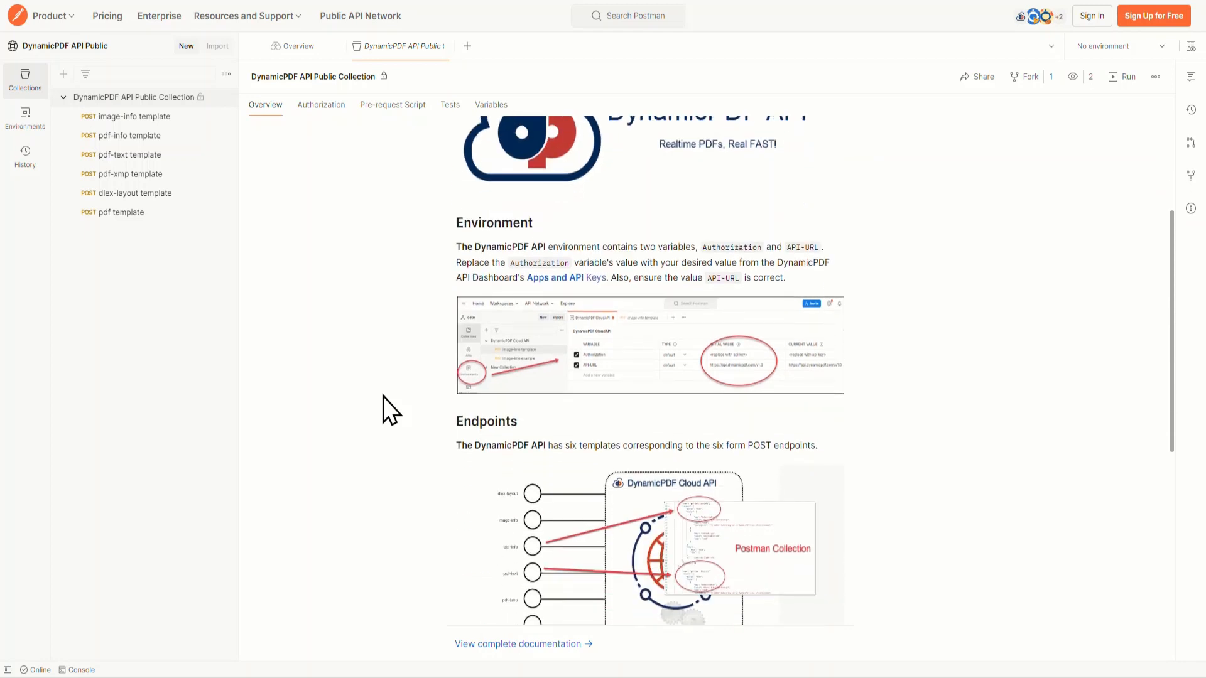
{"action": "scroll", "coordinate": [383, 397], "scroll_direction": "down", "scroll_amount": 6}
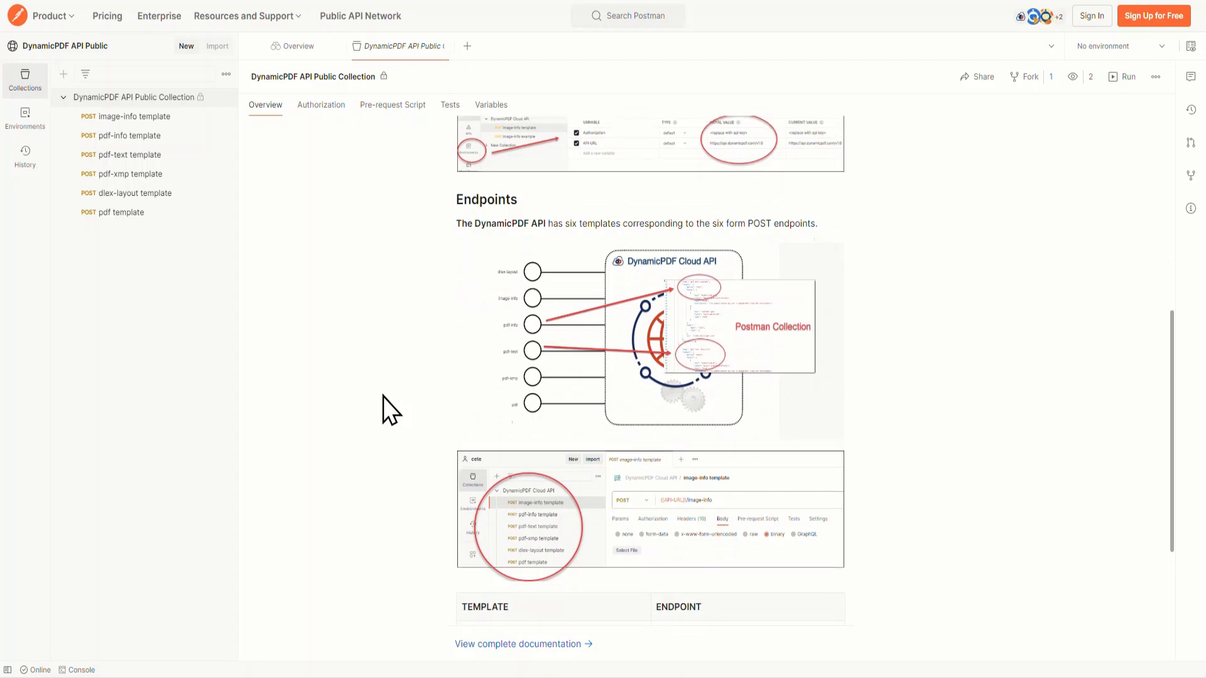
{"action": "scroll", "coordinate": [383, 397], "scroll_direction": "down", "scroll_amount": 1}
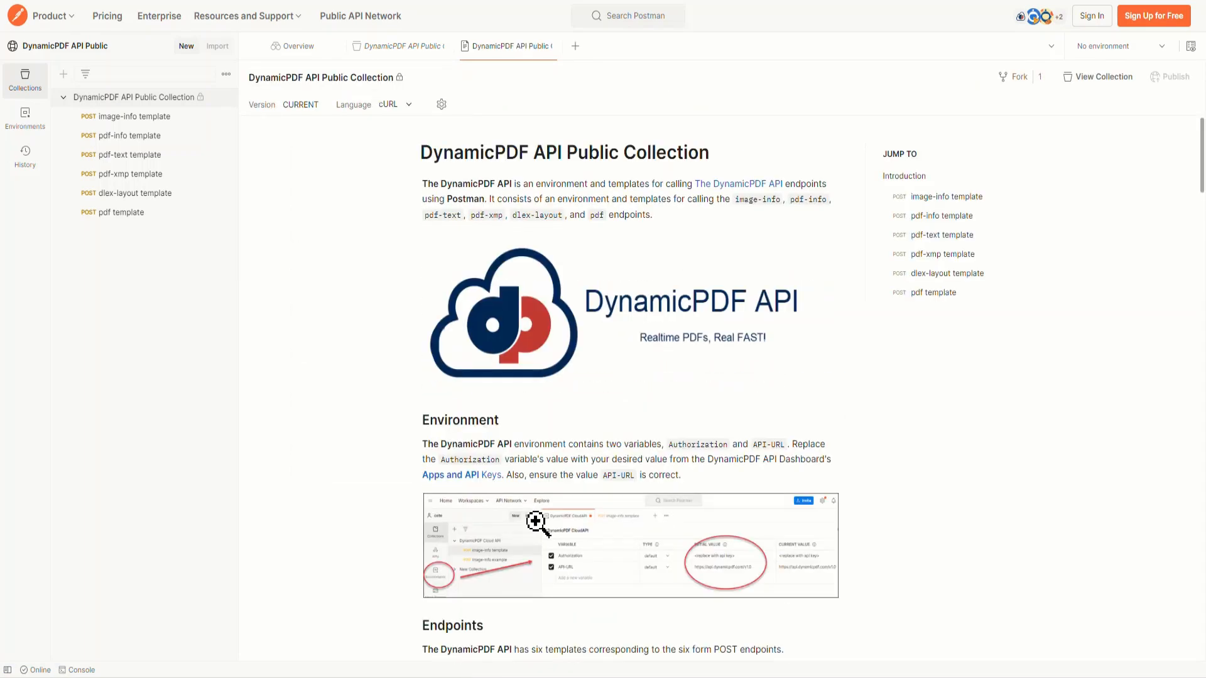
Step: Read the complete collection documentation, covering the environment, the endpoint table and the image-info, pdf-info and pdf-text templates
{"action": "scroll", "coordinate": [535, 521], "scroll_direction": "down", "scroll_amount": 3}
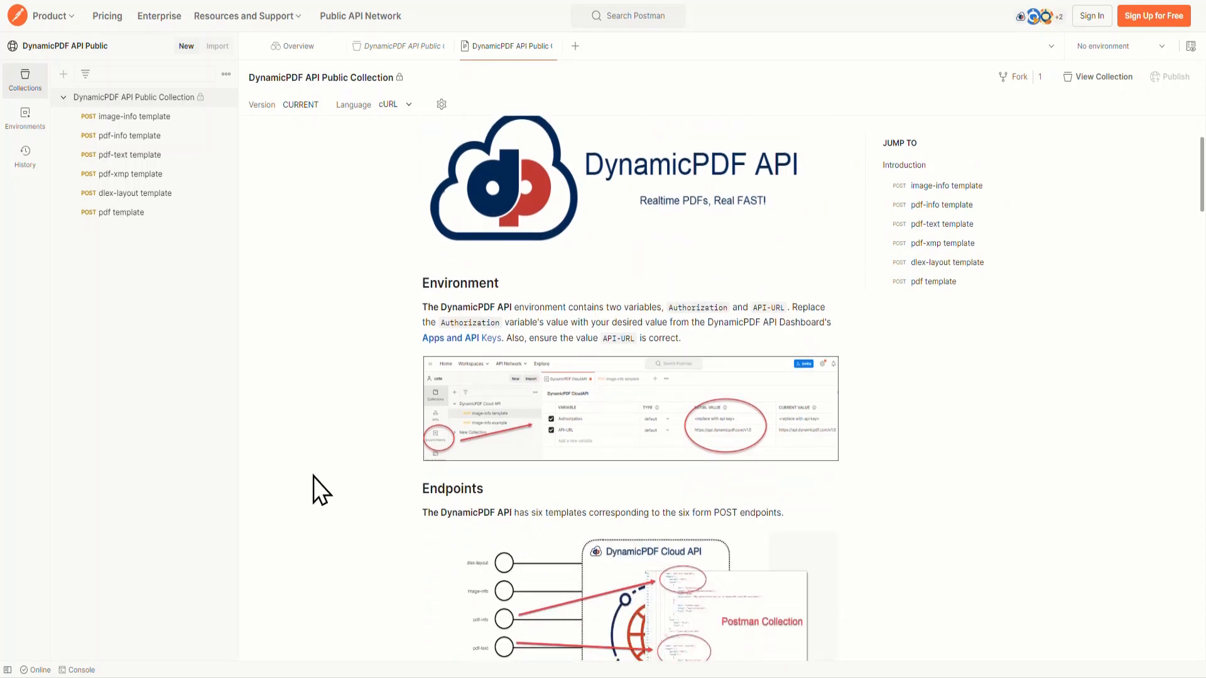
{"action": "scroll", "coordinate": [314, 476], "scroll_direction": "down", "scroll_amount": 5}
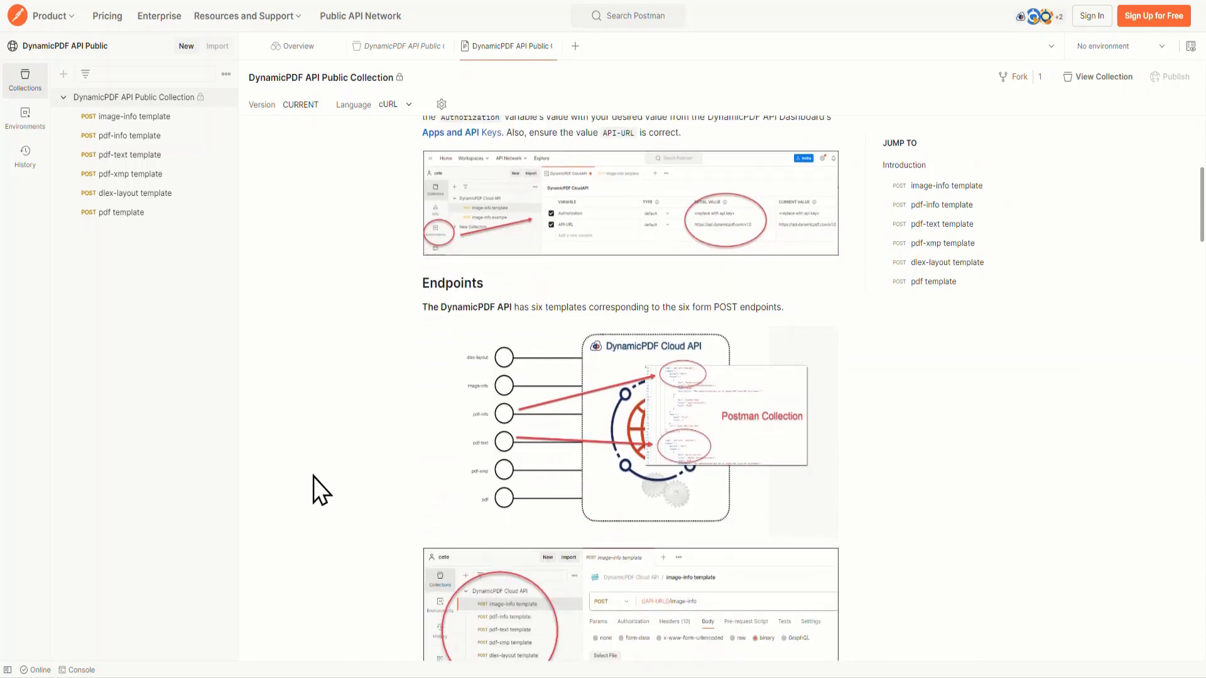
{"action": "scroll", "coordinate": [314, 477], "scroll_direction": "down", "scroll_amount": 6}
{"action": "scroll", "coordinate": [314, 476], "scroll_direction": "down", "scroll_amount": 8}
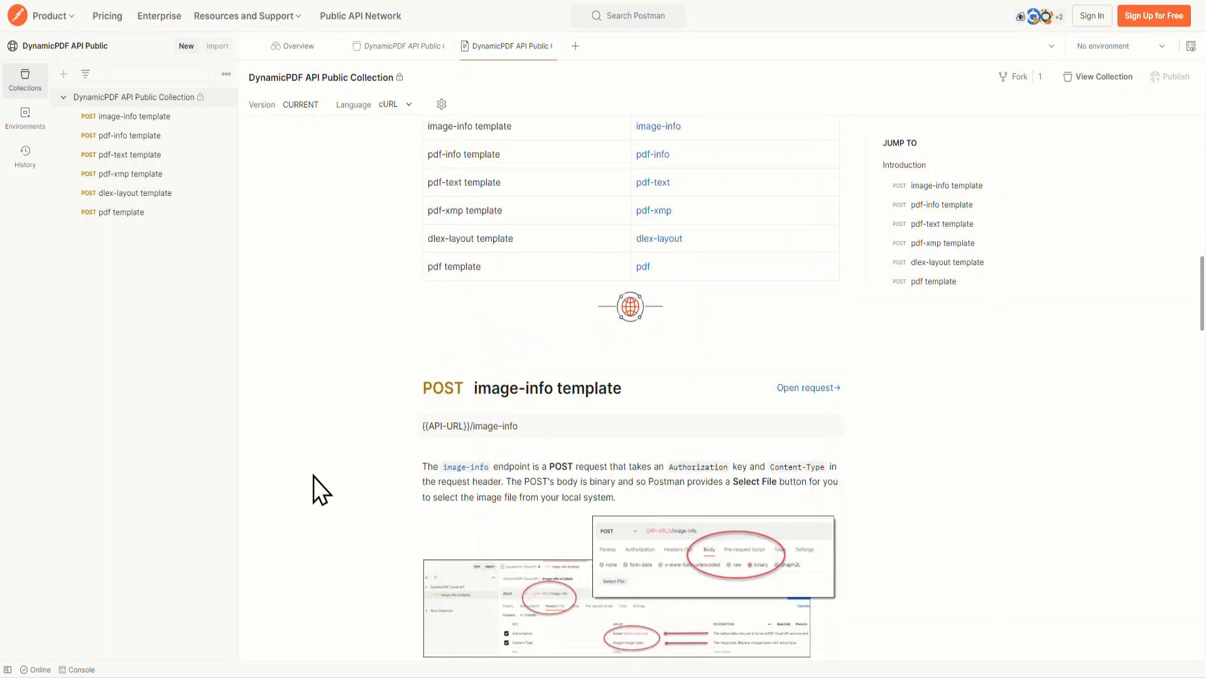
{"action": "scroll", "coordinate": [315, 477], "scroll_direction": "down", "scroll_amount": 6}
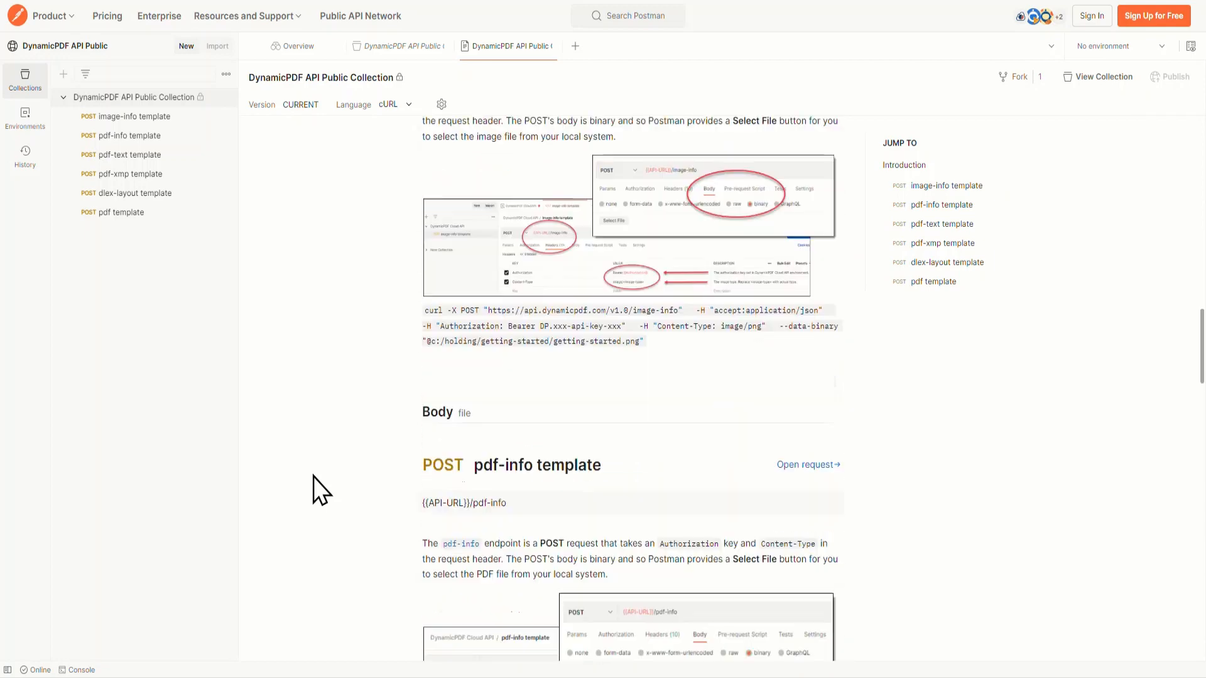
{"action": "scroll", "coordinate": [314, 477], "scroll_direction": "down", "scroll_amount": 7}
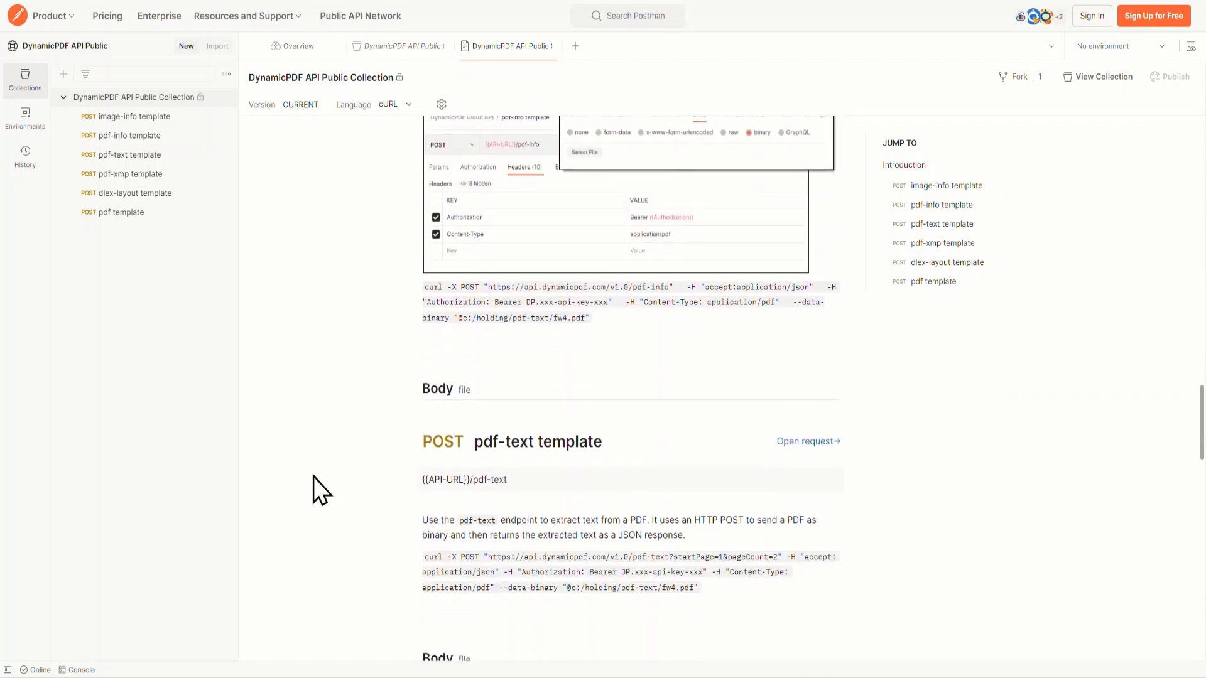
{"action": "scroll", "coordinate": [313, 475], "scroll_direction": "down", "scroll_amount": 15}
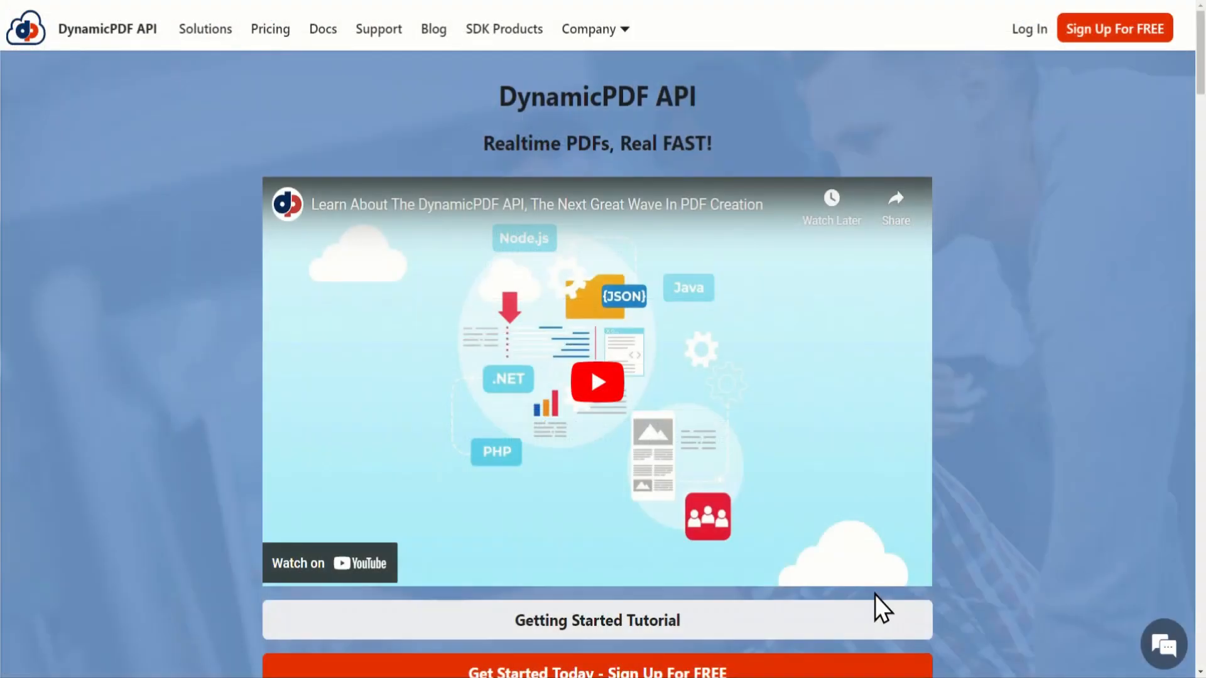
Step: On the DynamicPDF API website, view the account sign-up form from the login page and return to the login form
{"action": "left_click", "coordinate": [1028, 32]}
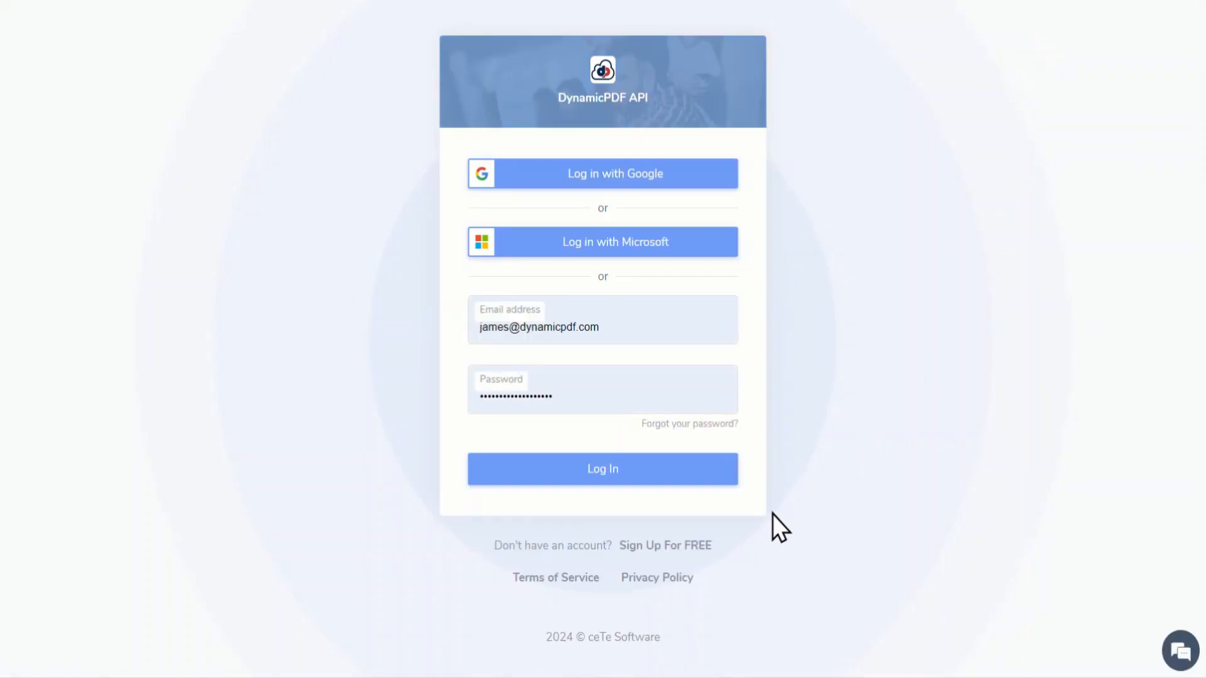
{"action": "left_click", "coordinate": [696, 547]}
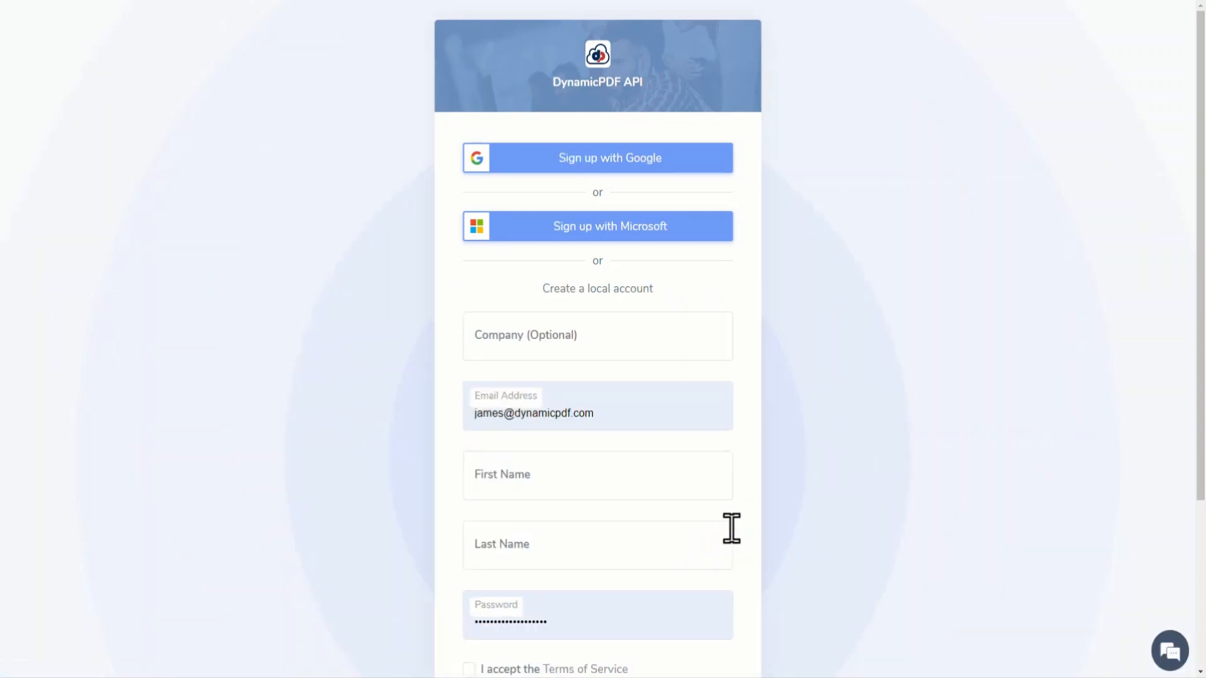
{"action": "scroll", "coordinate": [803, 499], "scroll_direction": "down", "scroll_amount": 1}
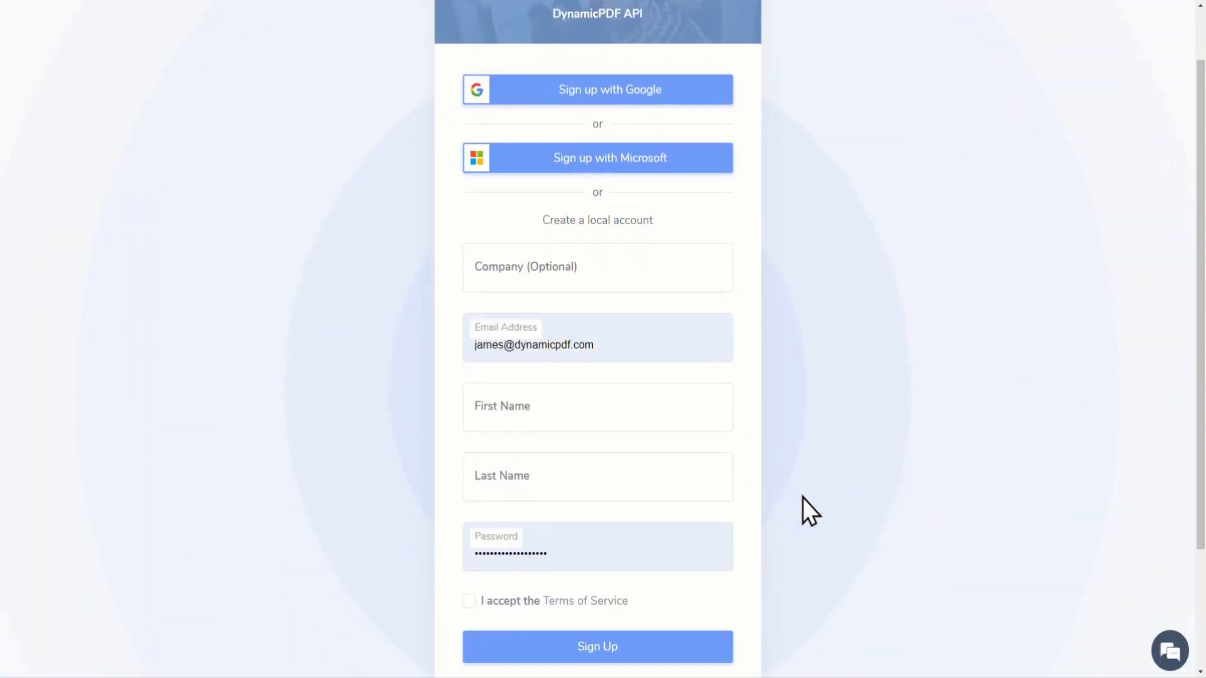
{"action": "scroll", "coordinate": [722, 565], "scroll_direction": "down", "scroll_amount": 2}
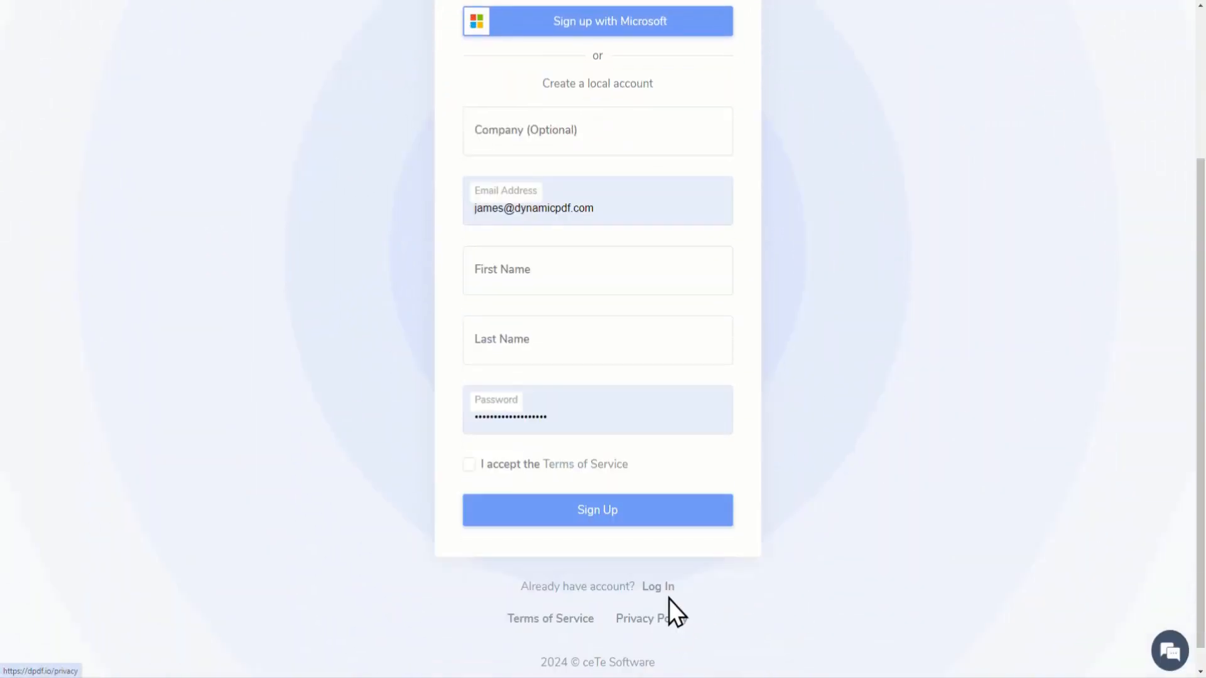
{"action": "left_click", "coordinate": [667, 589]}
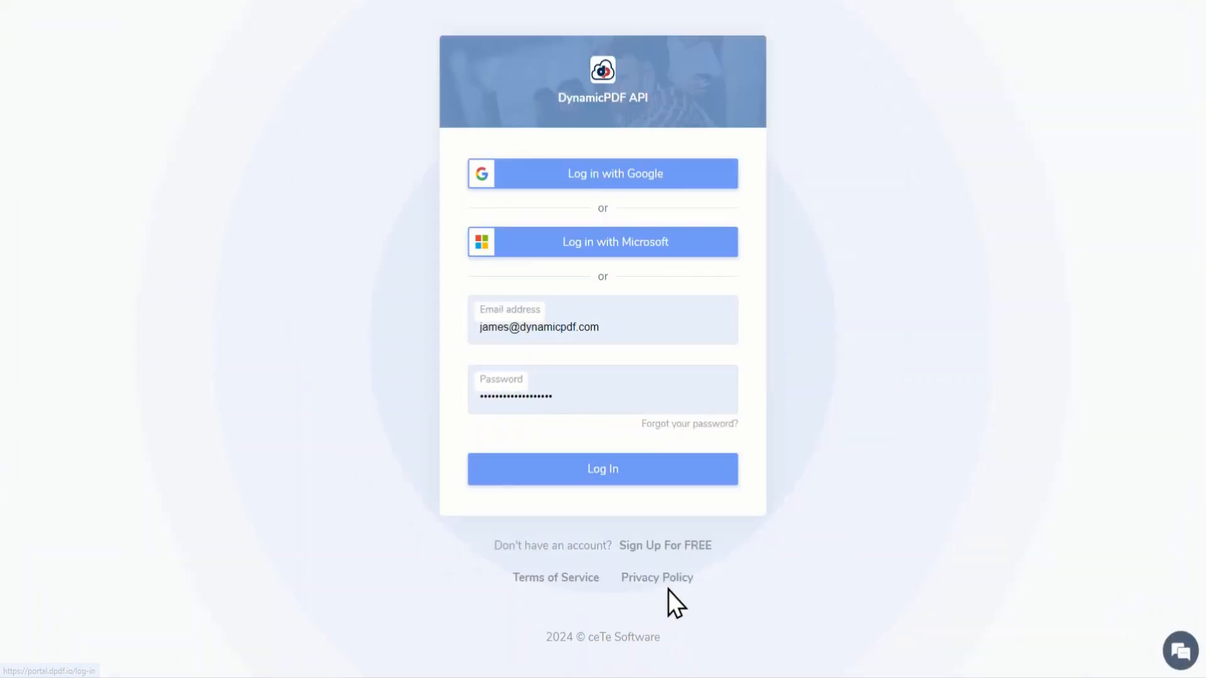
Step: Log in to the DynamicPDF API portal with the prefilled credentials and open the samples folder in the file manager
{"action": "left_click", "coordinate": [653, 475]}
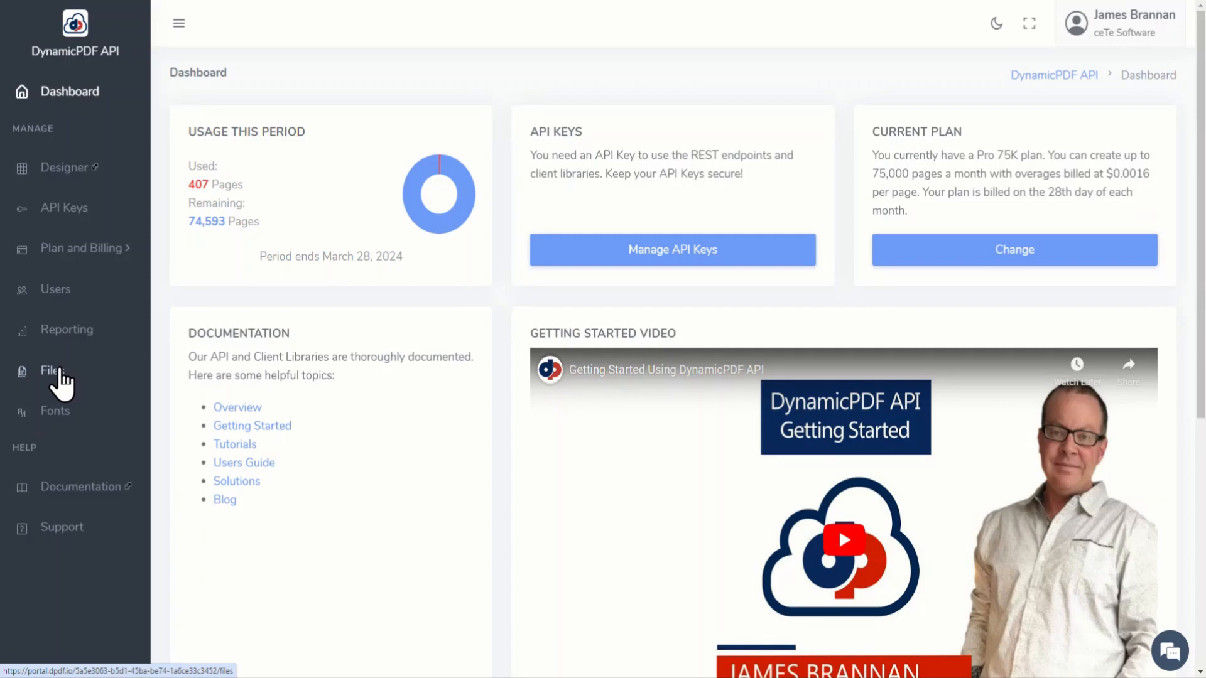
{"action": "left_click", "coordinate": [60, 371]}
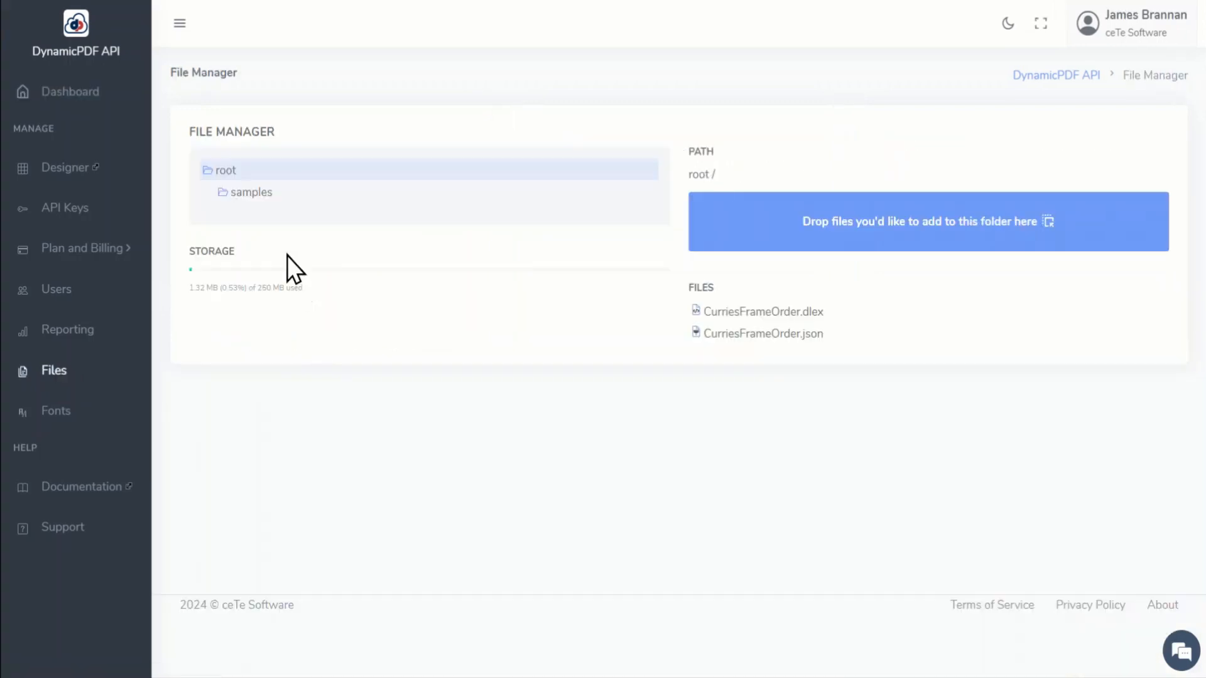
{"action": "left_click", "coordinate": [265, 194]}
Step: Select the tutorial samples for the dlex-layout, pdf-text, image-info, pdf-info and pdf-xmp endpoints for adding to the samples folder
{"action": "left_click", "coordinate": [981, 281]}
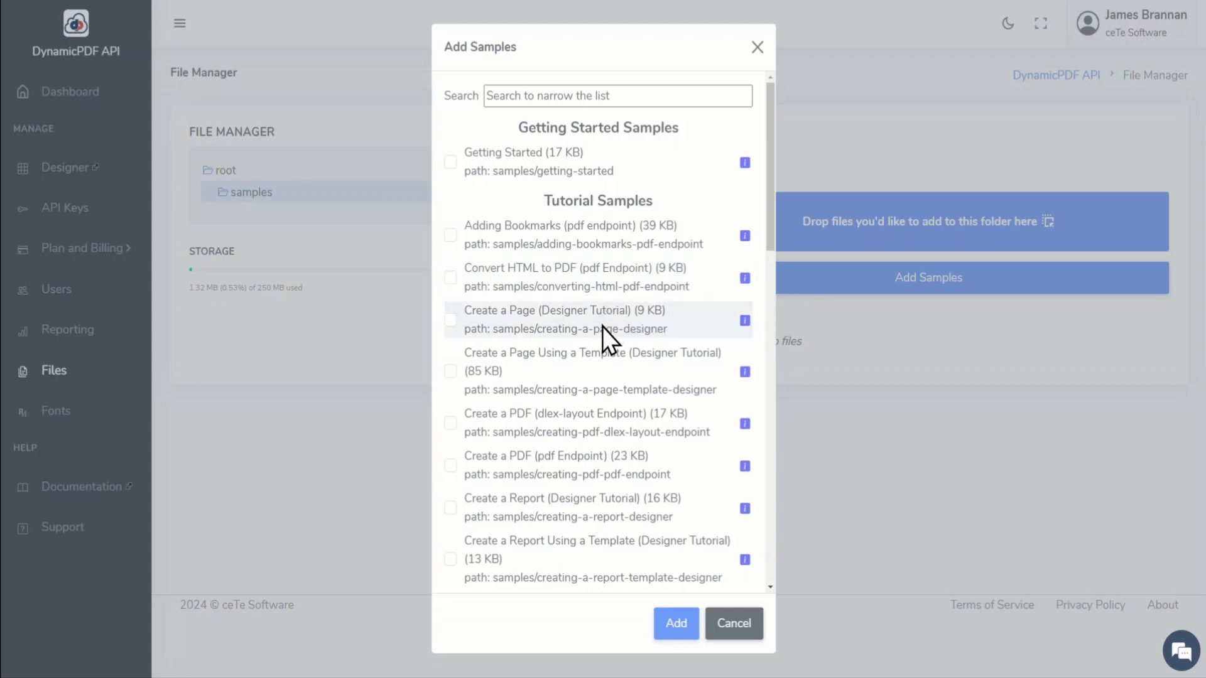
{"action": "scroll", "coordinate": [602, 331], "scroll_direction": "down", "scroll_amount": 1}
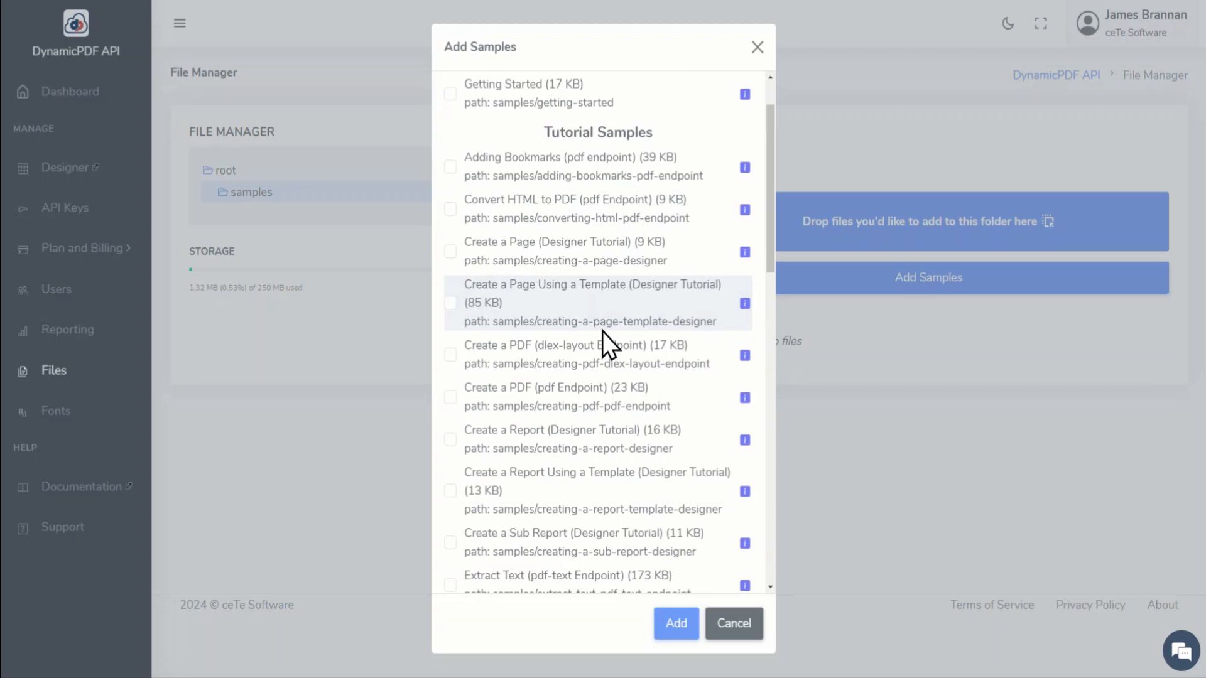
{"action": "scroll", "coordinate": [602, 332], "scroll_direction": "down", "scroll_amount": 1}
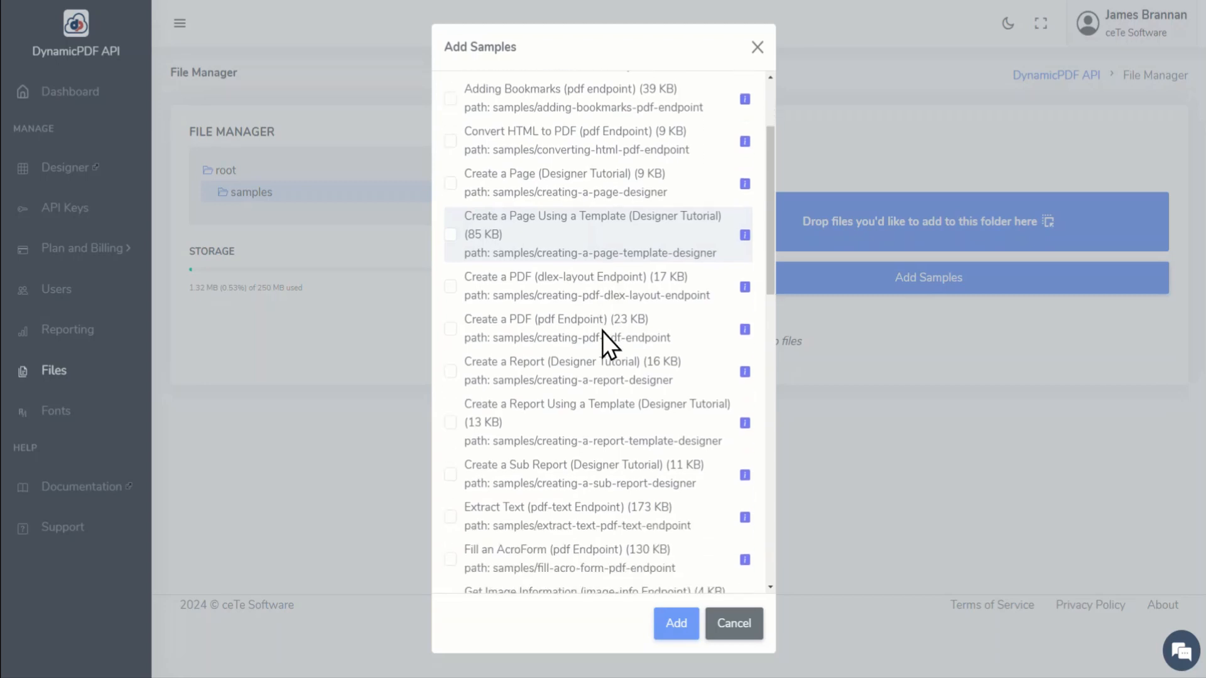
{"action": "left_click", "coordinate": [456, 291]}
{"action": "scroll", "coordinate": [453, 345], "scroll_direction": "down", "scroll_amount": 2}
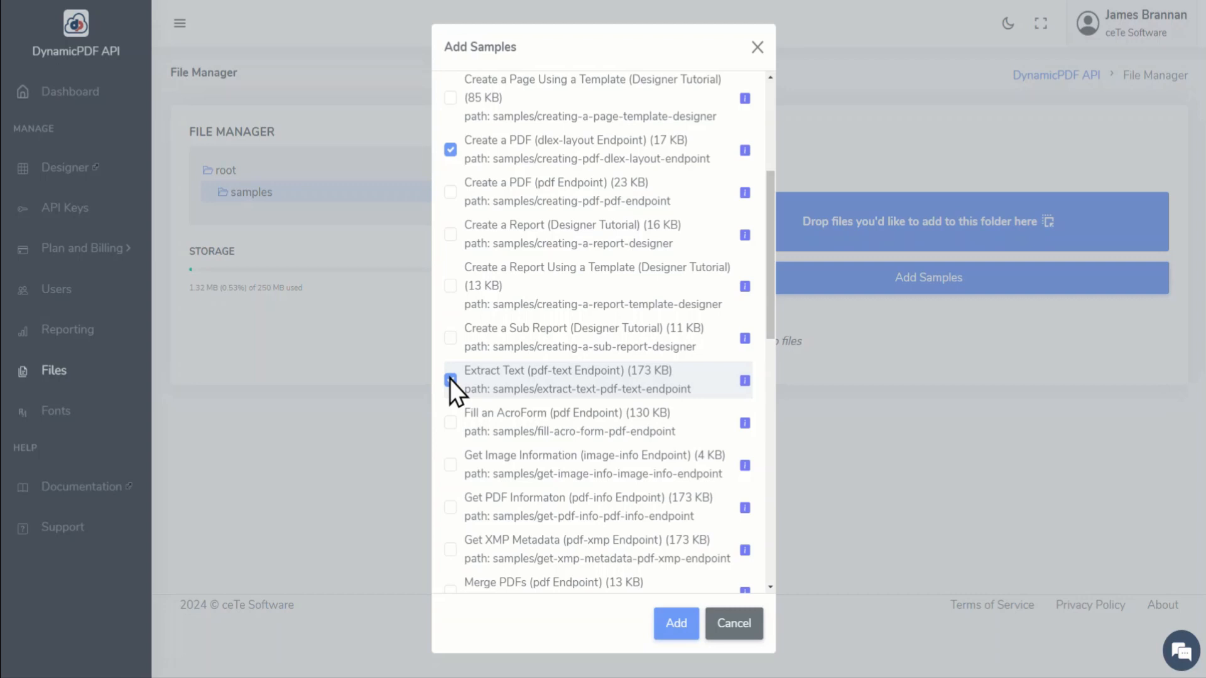
{"action": "scroll", "coordinate": [515, 434], "scroll_direction": "down", "scroll_amount": 1}
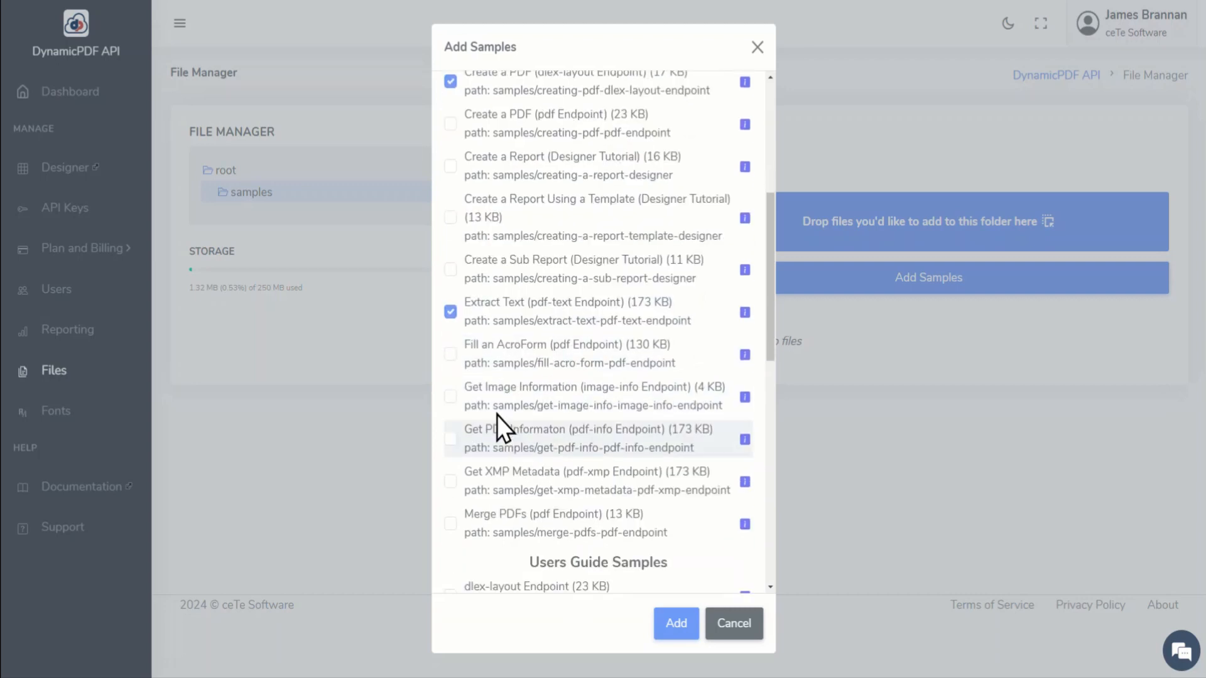
{"action": "left_click", "coordinate": [453, 397]}
{"action": "left_click", "coordinate": [452, 439]}
{"action": "left_click", "coordinate": [452, 482]}
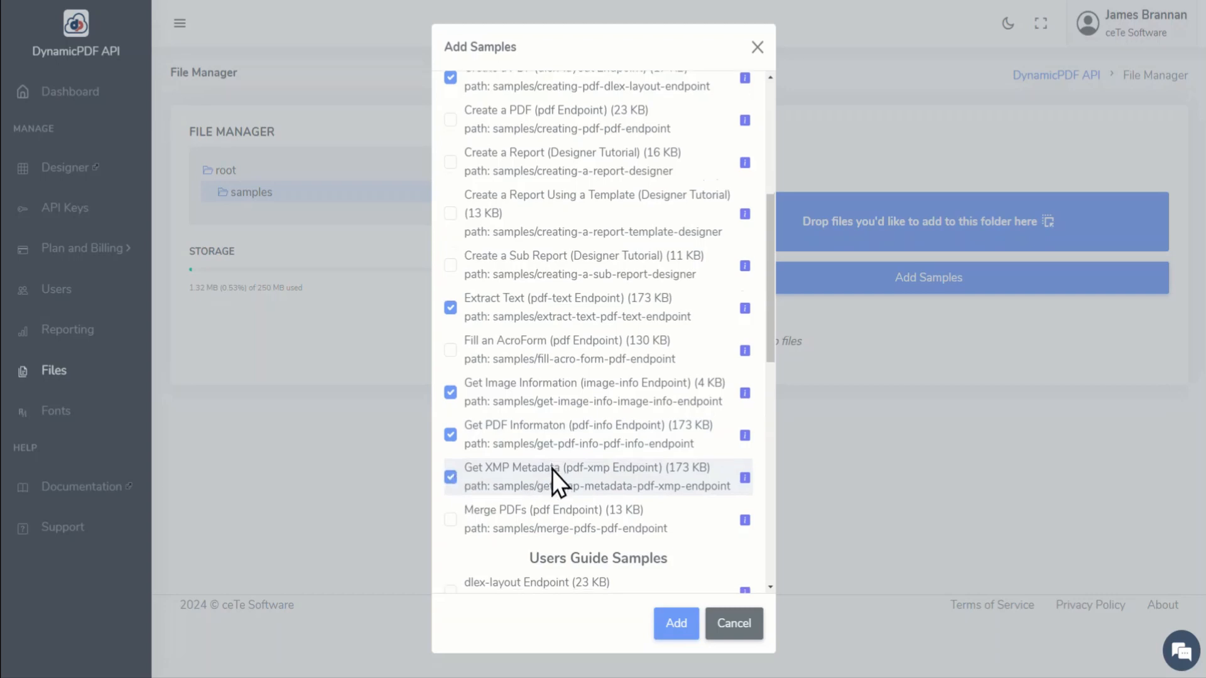
Step: Include the Convert HTML to PDF (pdf Endpoint) sample in the selection and add all selected samples
{"action": "scroll", "coordinate": [552, 470], "scroll_direction": "down", "scroll_amount": 2}
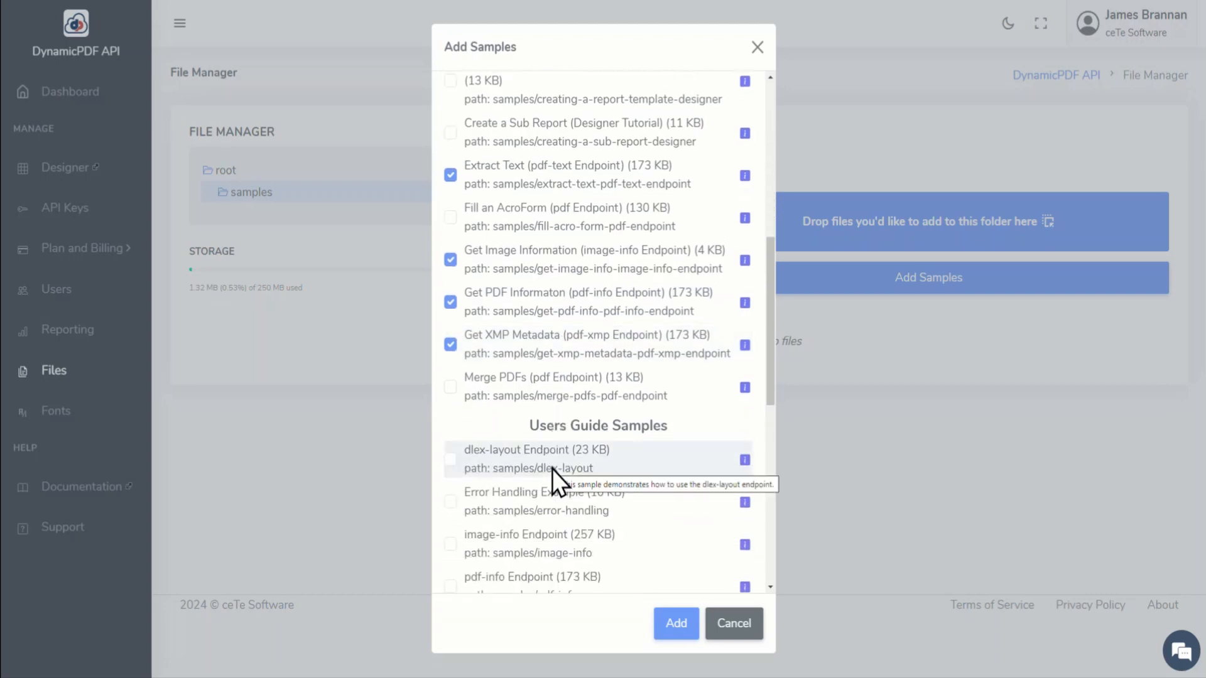
{"action": "scroll", "coordinate": [552, 469], "scroll_direction": "up", "scroll_amount": 4}
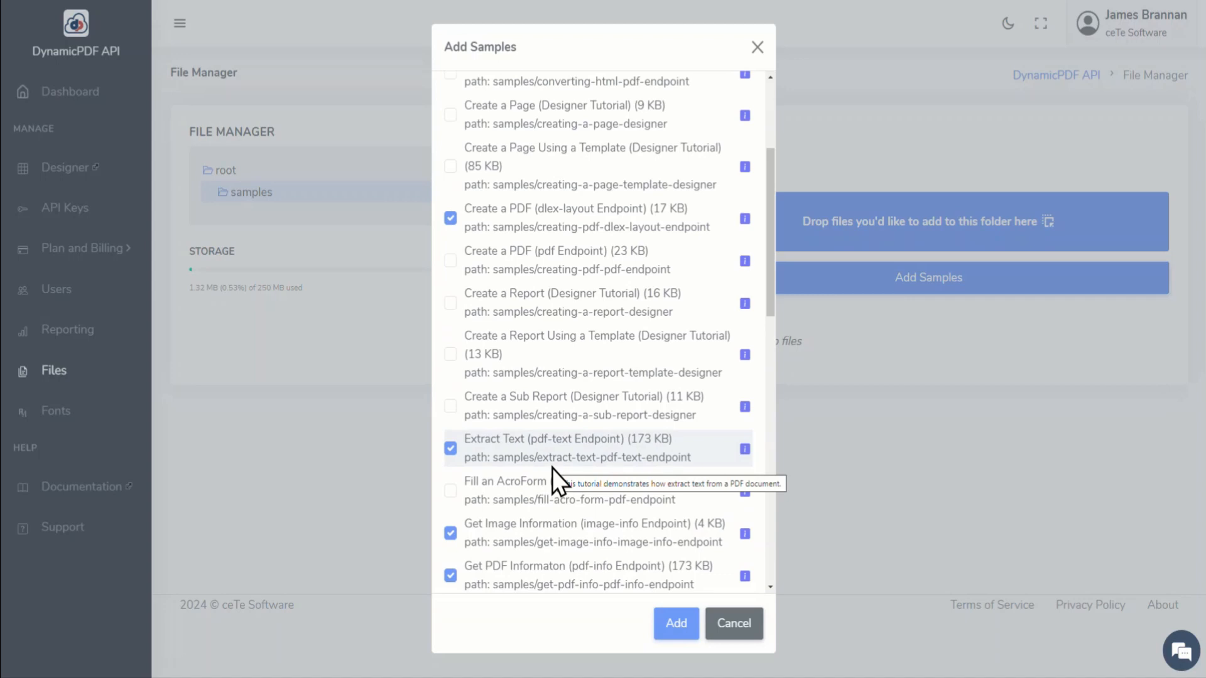
{"action": "scroll", "coordinate": [552, 469], "scroll_direction": "up", "scroll_amount": 2}
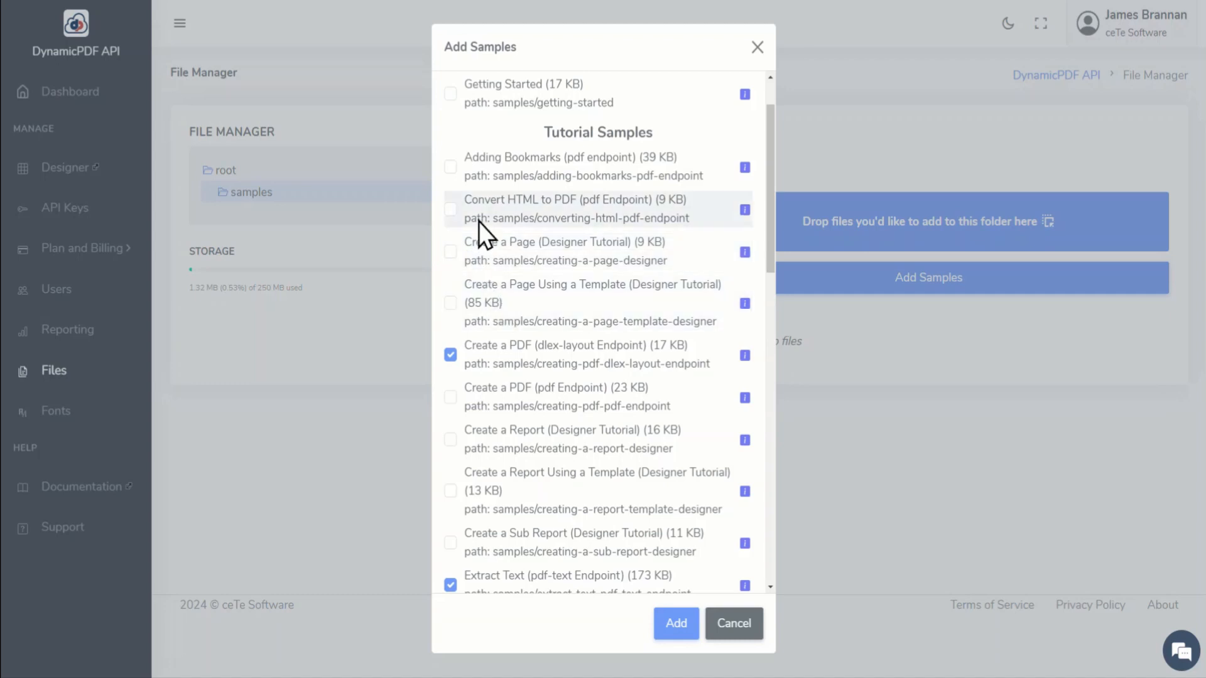
{"action": "left_click", "coordinate": [448, 209]}
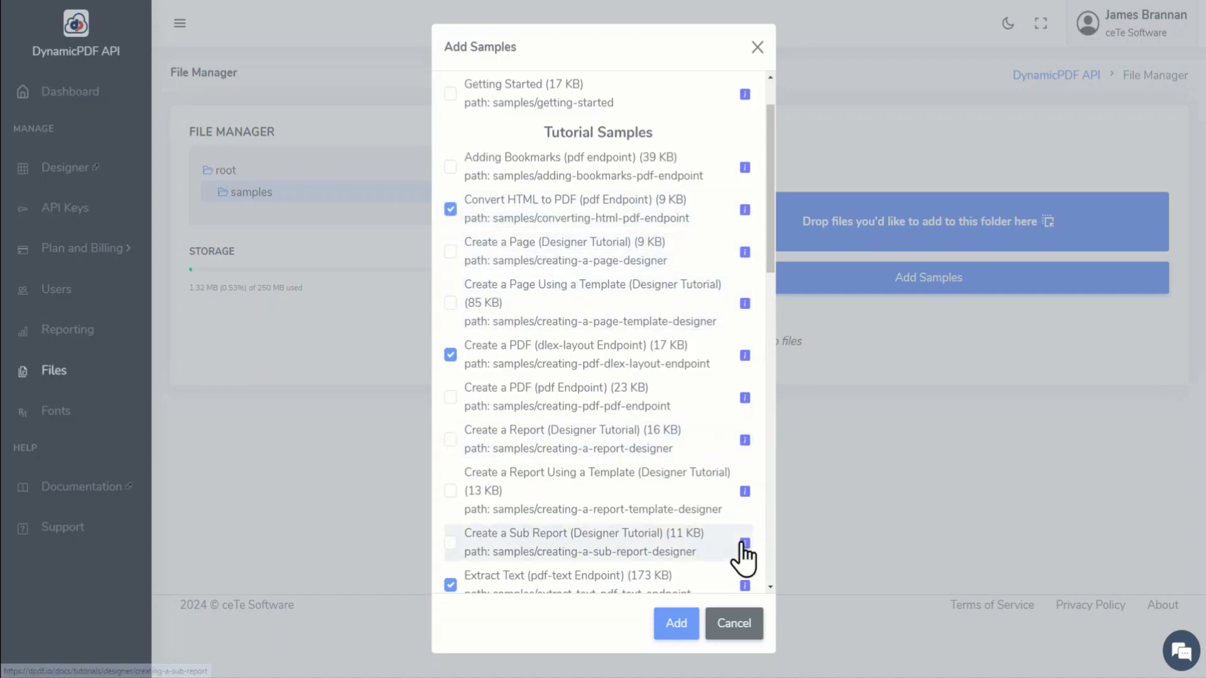
{"action": "left_click", "coordinate": [673, 625]}
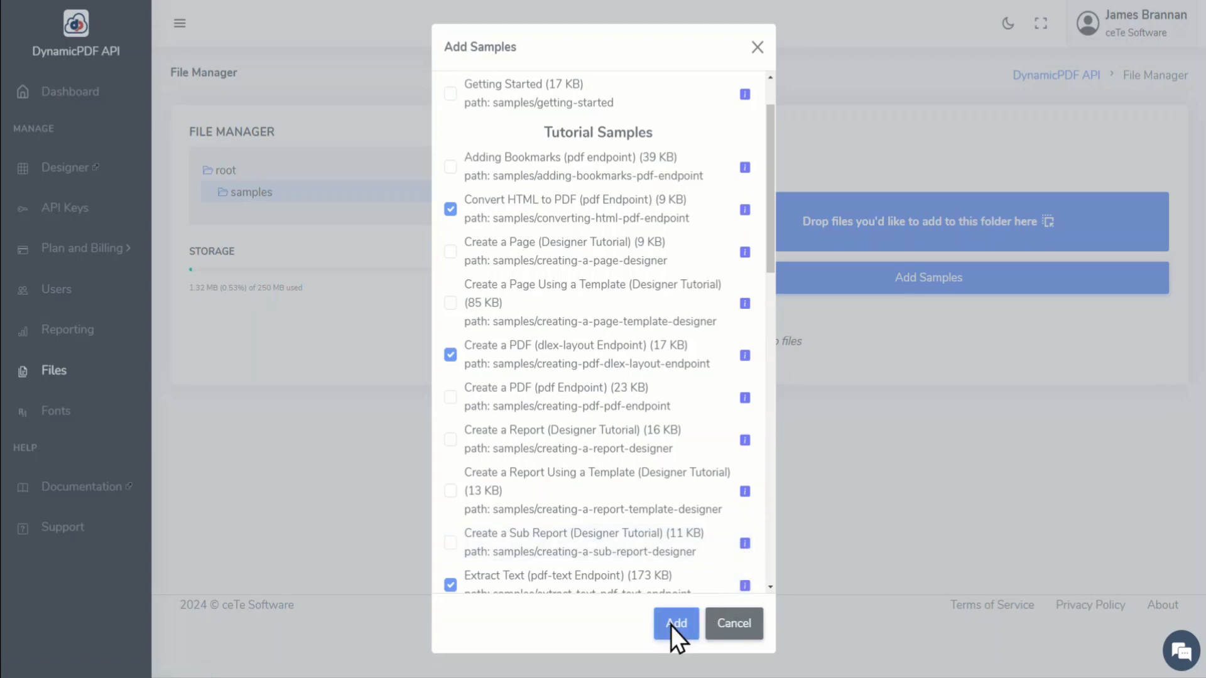
Step: Download instructions.json and products.html from the converting-html-pdf-endpoint samples folder
{"action": "left_click", "coordinate": [374, 216]}
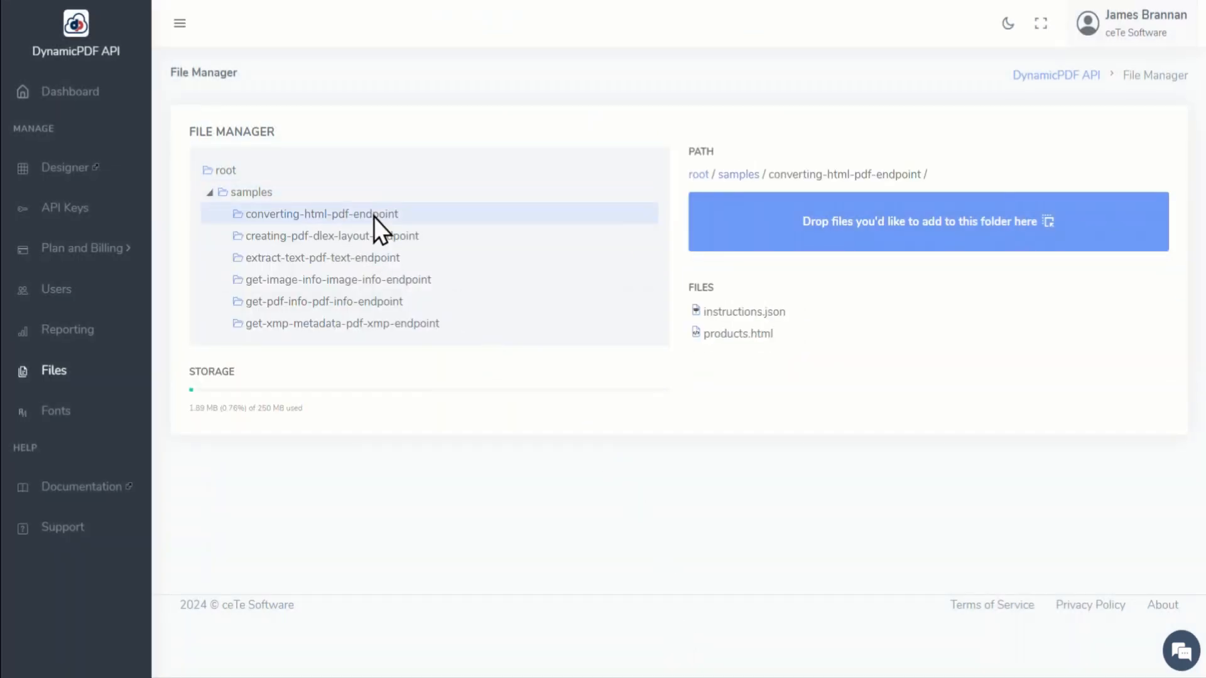
{"action": "right_click", "coordinate": [783, 315]}
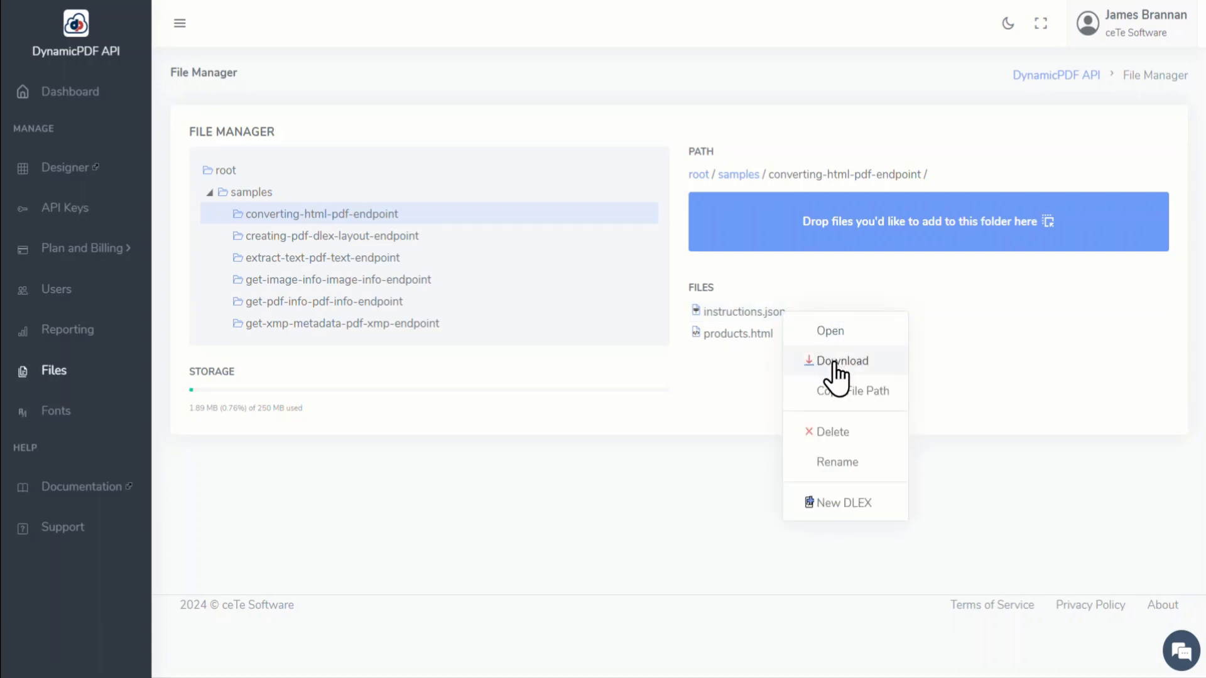
{"action": "left_click", "coordinate": [836, 357]}
{"action": "right_click", "coordinate": [775, 341]}
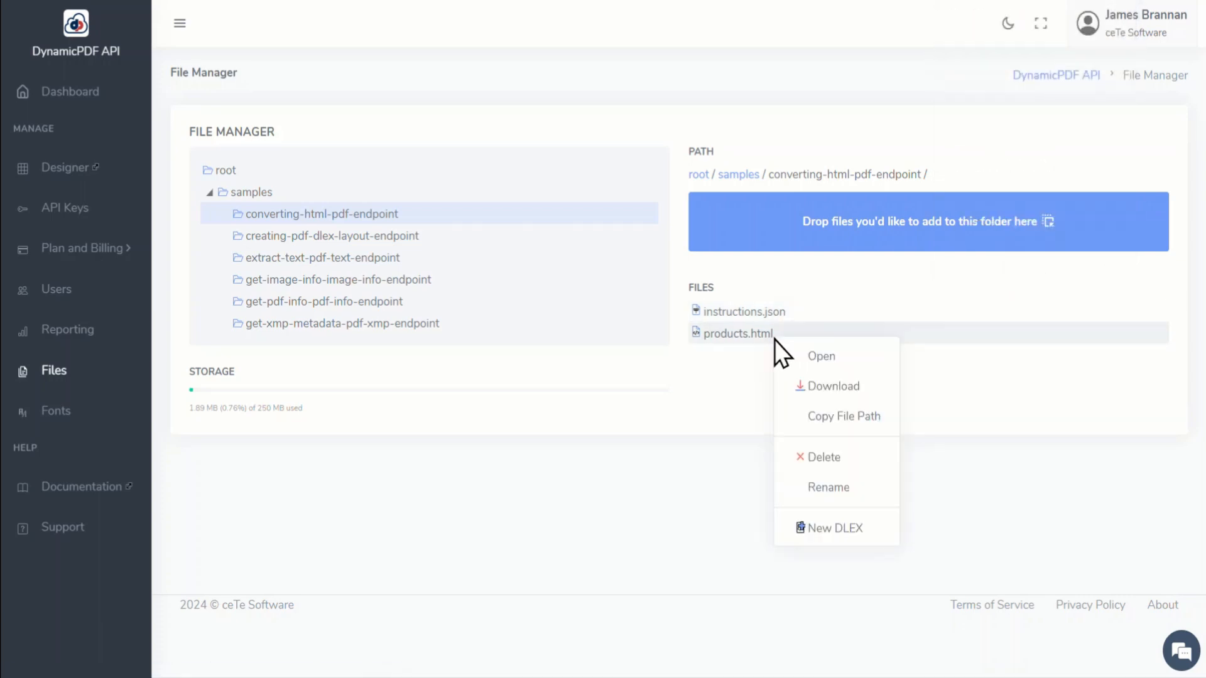
{"action": "left_click", "coordinate": [835, 386]}
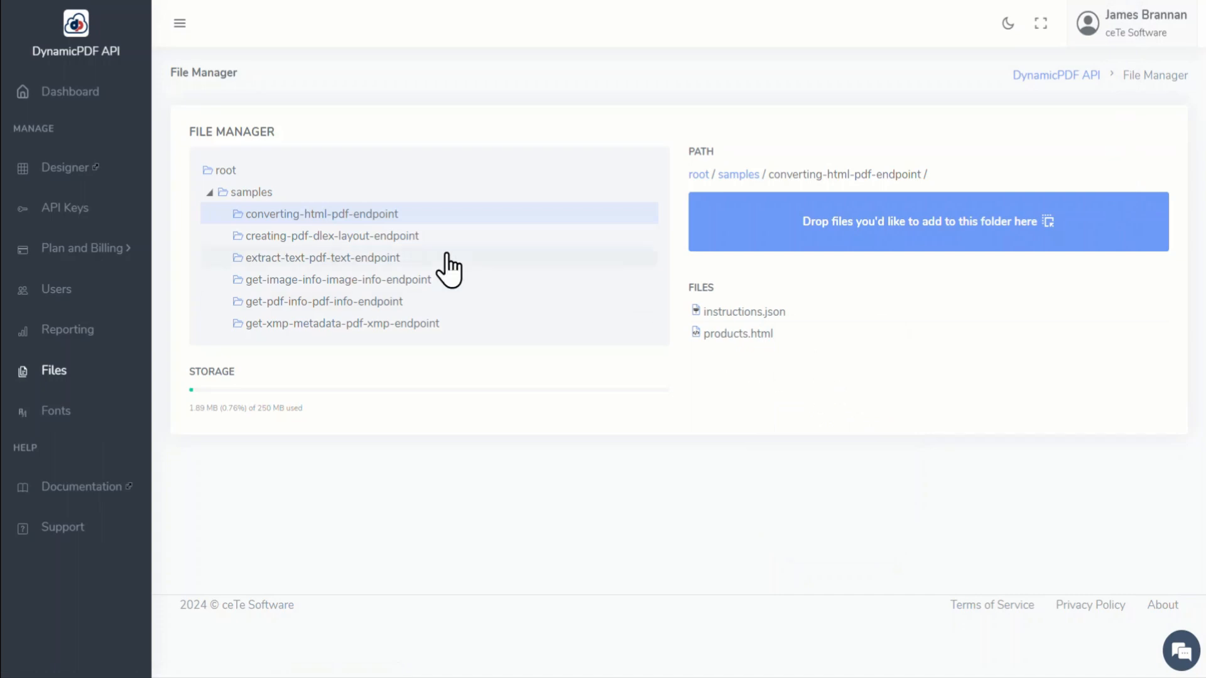
Step: Download the DLEX, JSON and PNG files named creating-pdf-dlex-layout from the creating-pdf-dlex-layout-endpoint folder
{"action": "left_click", "coordinate": [339, 237]}
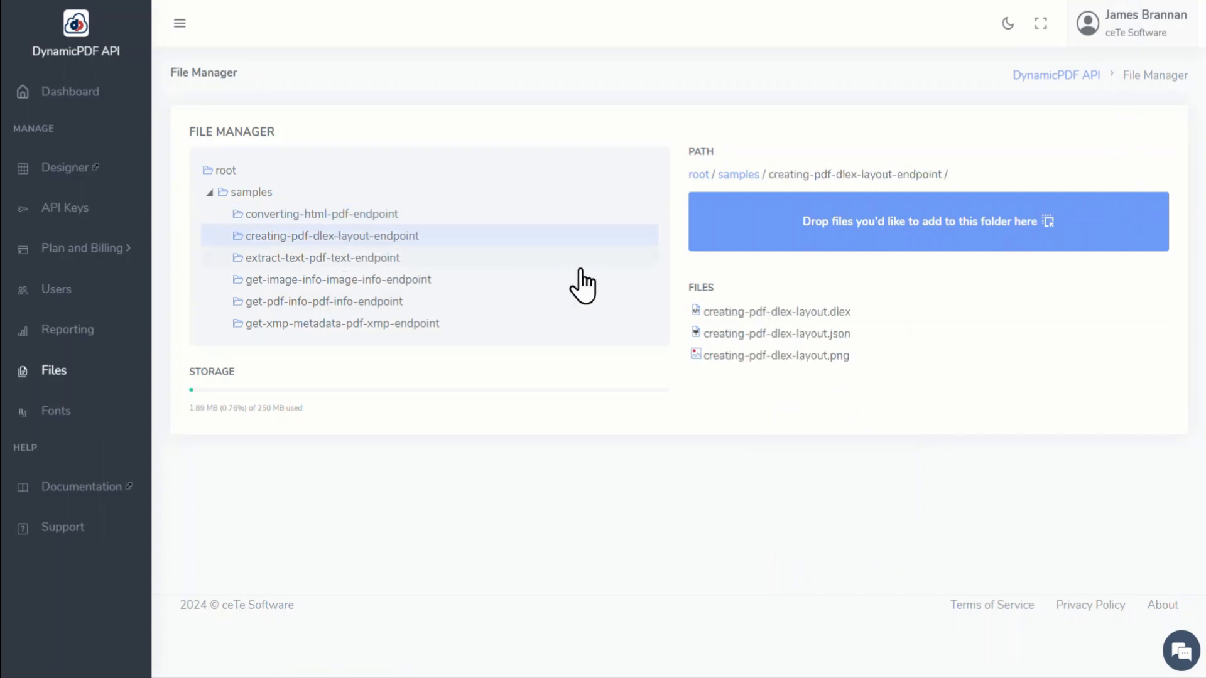
{"action": "right_click", "coordinate": [831, 310]}
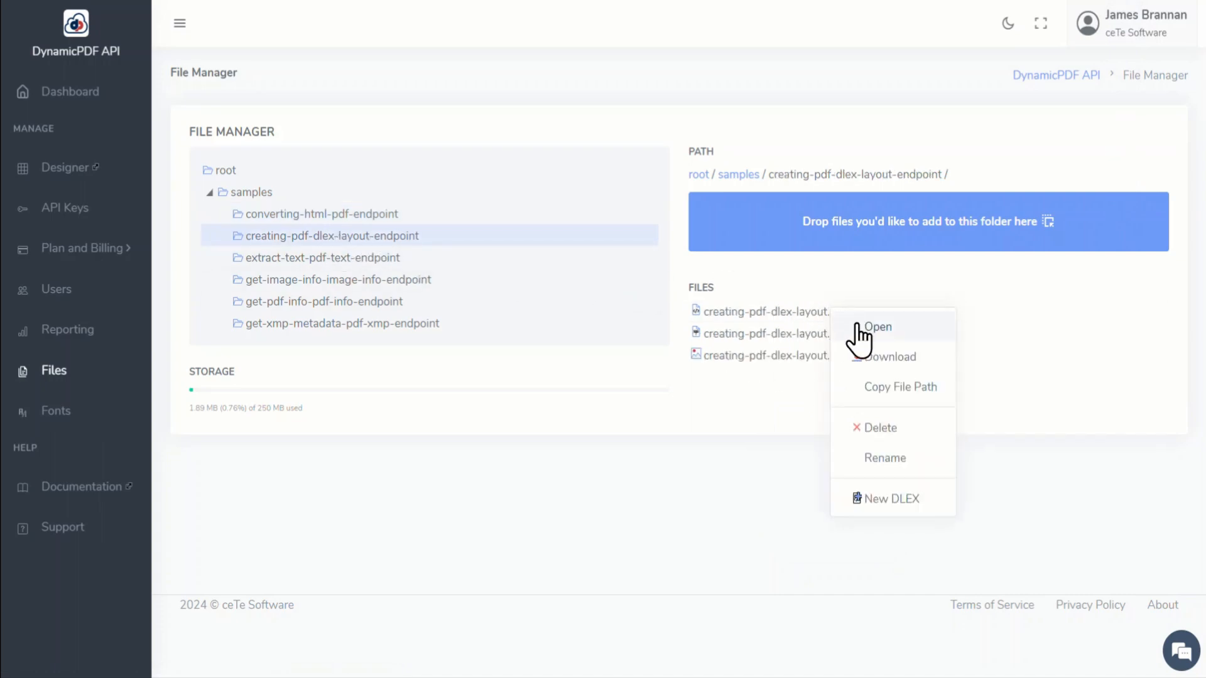
{"action": "left_click", "coordinate": [887, 358]}
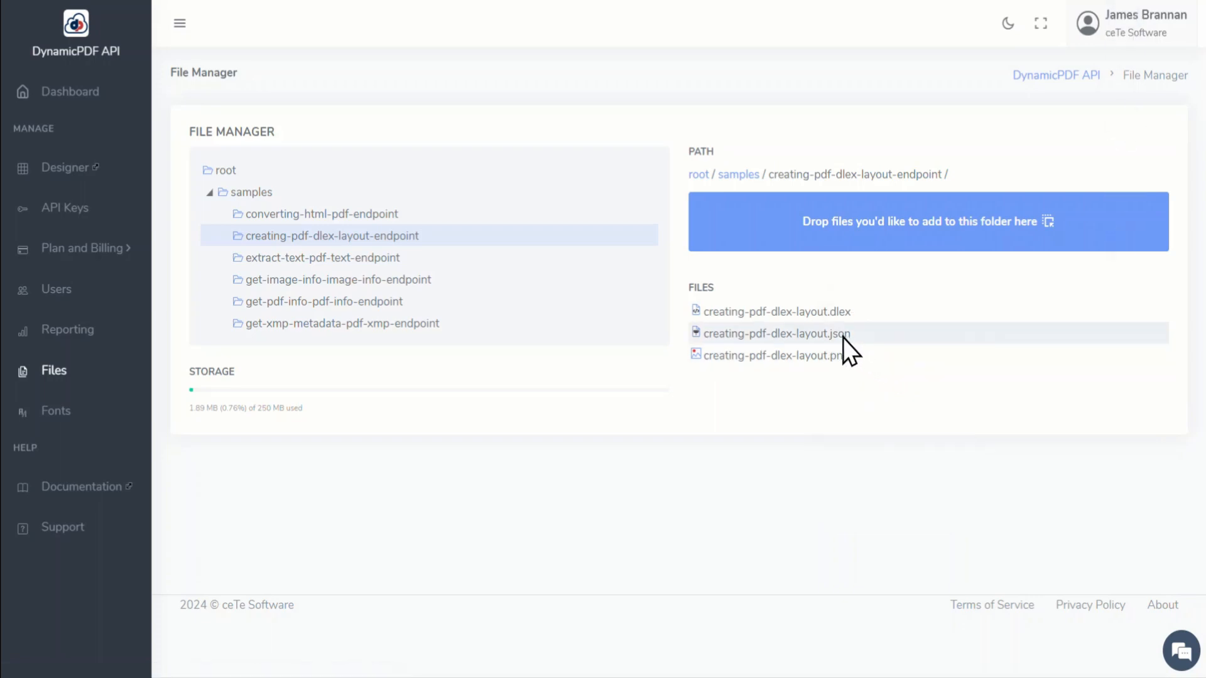
{"action": "right_click", "coordinate": [843, 338]}
{"action": "left_click", "coordinate": [901, 383]}
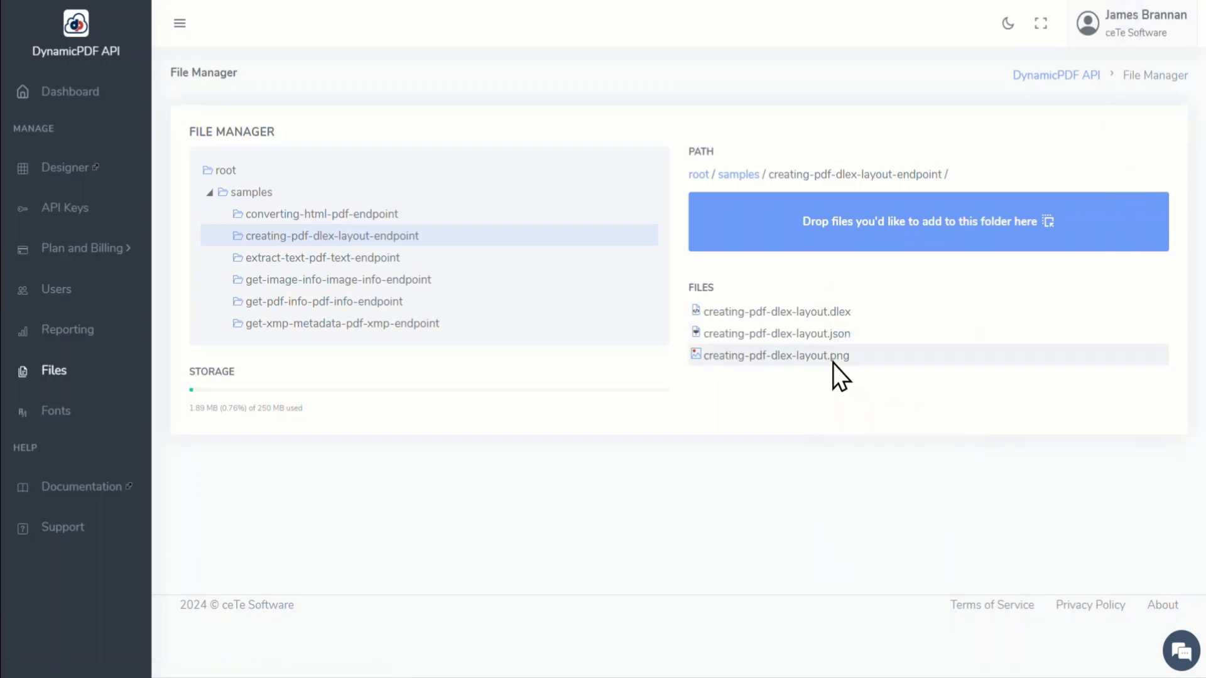
{"action": "right_click", "coordinate": [829, 358]}
{"action": "left_click", "coordinate": [896, 407]}
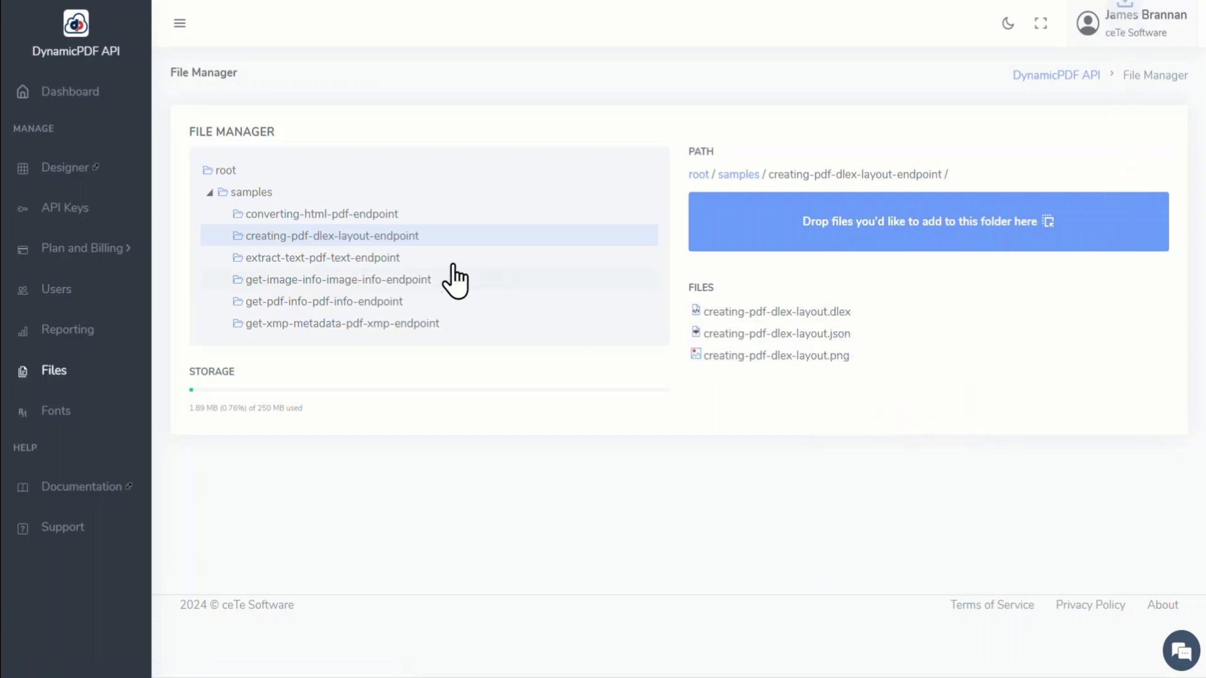
Step: Download fw4.pdf from the extract-text-pdf-text-endpoint samples folder
{"action": "left_click", "coordinate": [392, 258]}
{"action": "right_click", "coordinate": [739, 316]}
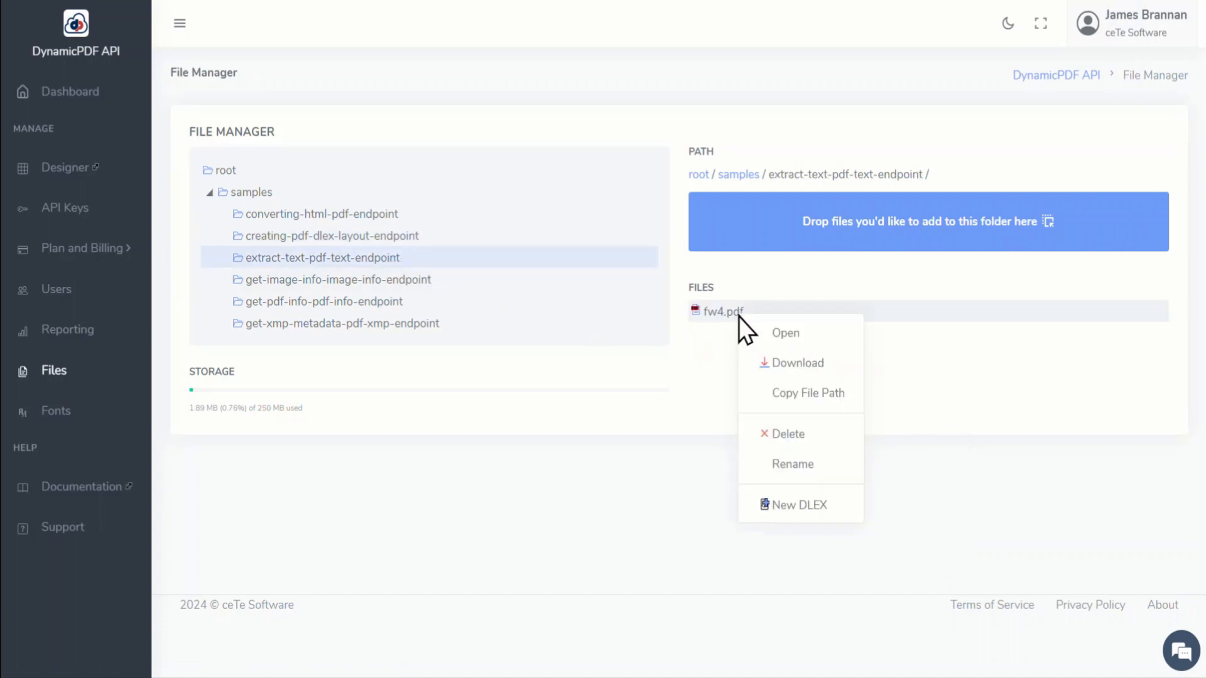
{"action": "left_click", "coordinate": [793, 369]}
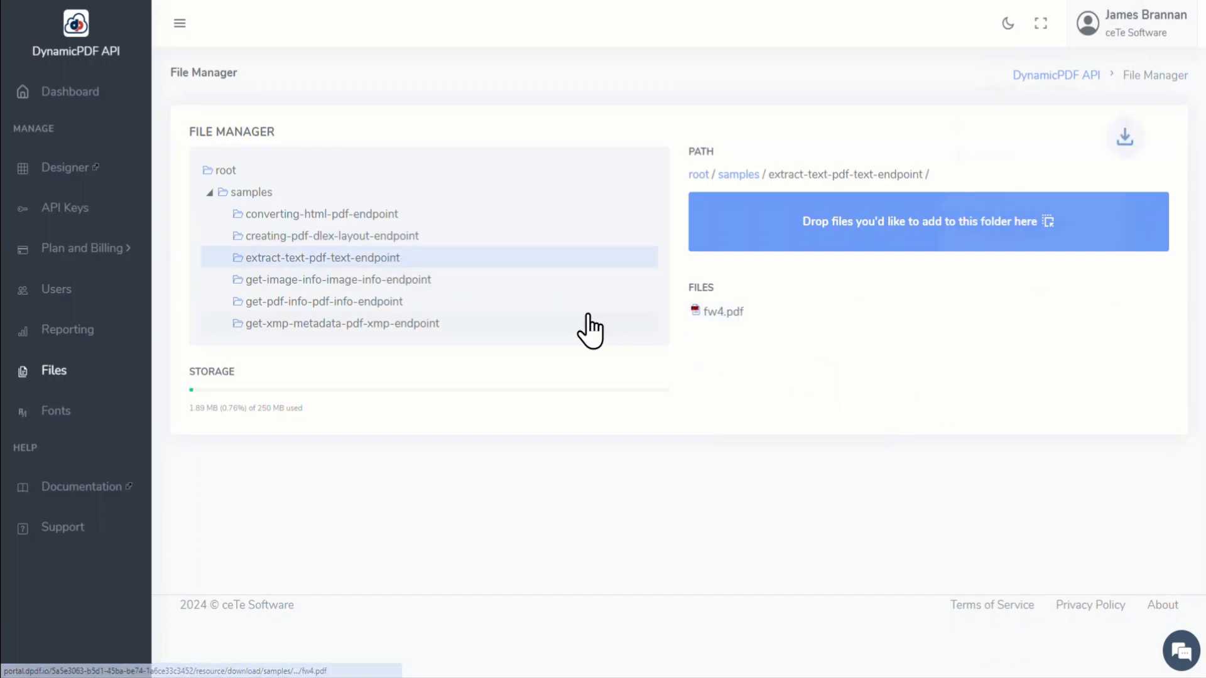
Step: Download dynamicpdfLogo.png from the get-image-info-image-info-endpoint folder, and view the contents of the pdf-info and pdf-xmp sample folders
{"action": "left_click", "coordinate": [409, 283]}
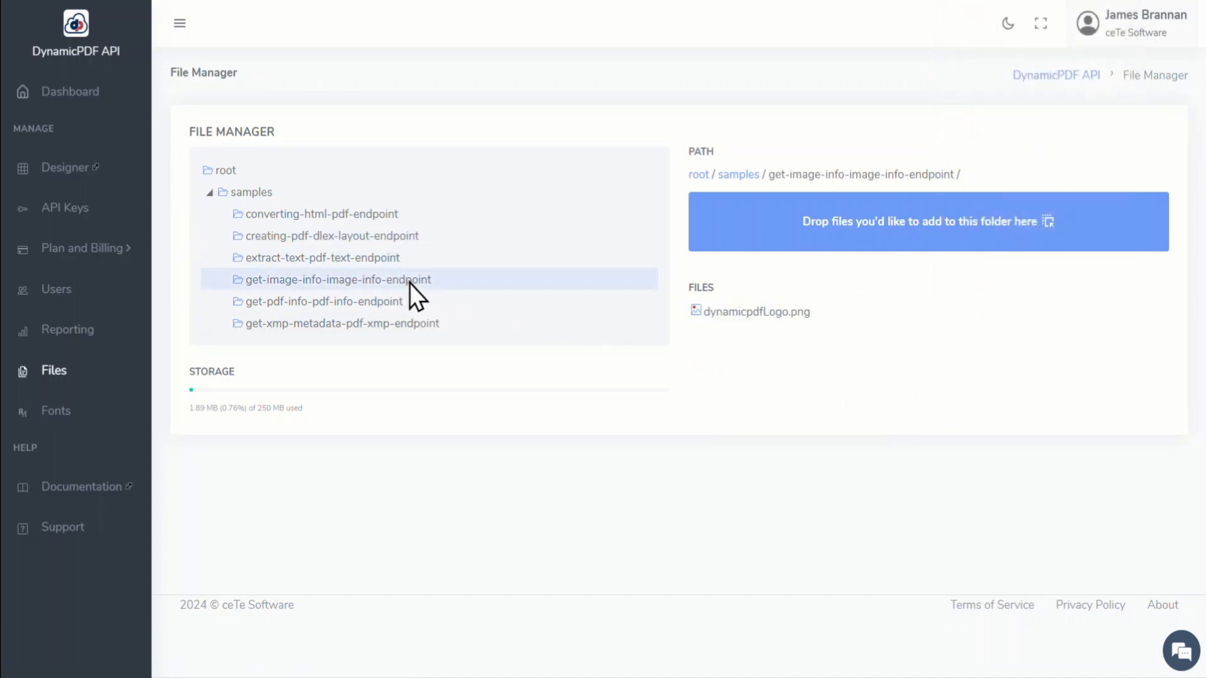
{"action": "right_click", "coordinate": [784, 316]}
{"action": "left_click", "coordinate": [831, 361]}
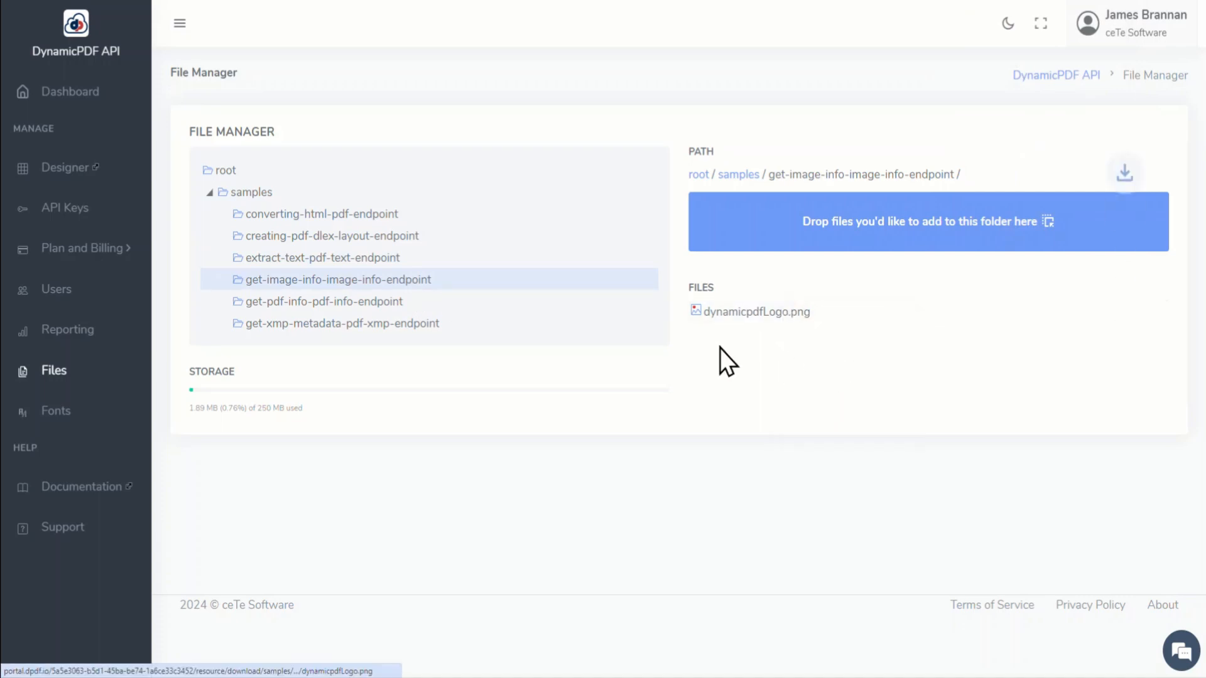
{"action": "left_click", "coordinate": [384, 304]}
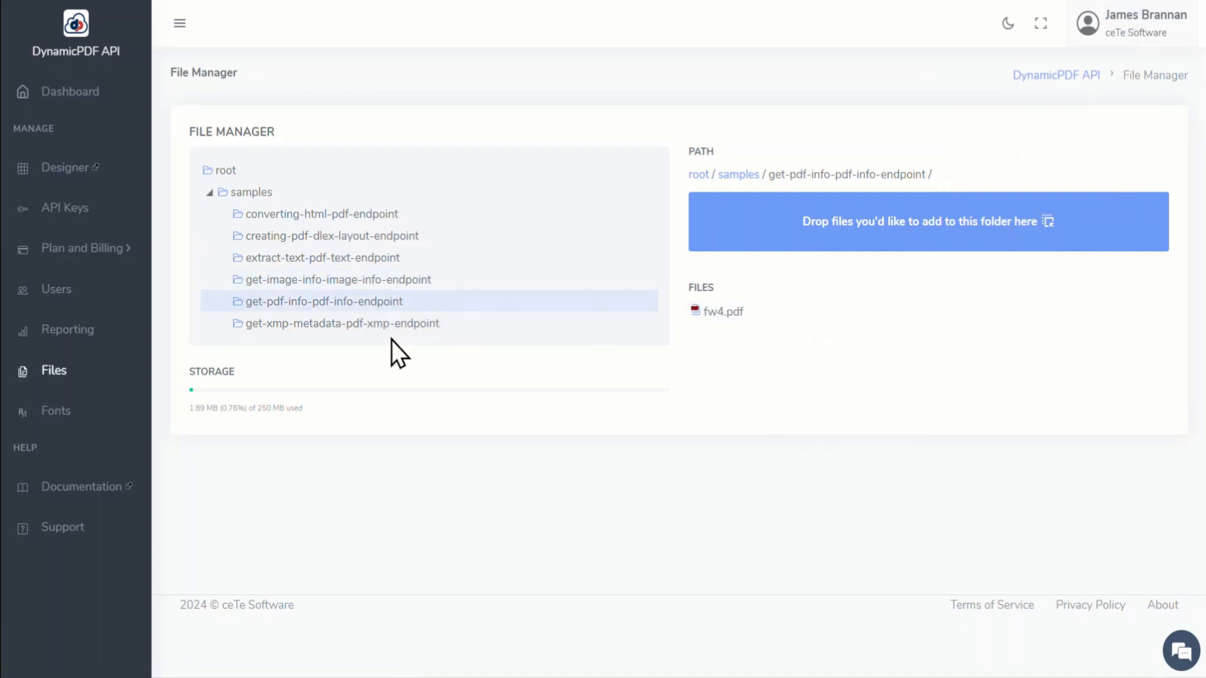
{"action": "left_click", "coordinate": [391, 325]}
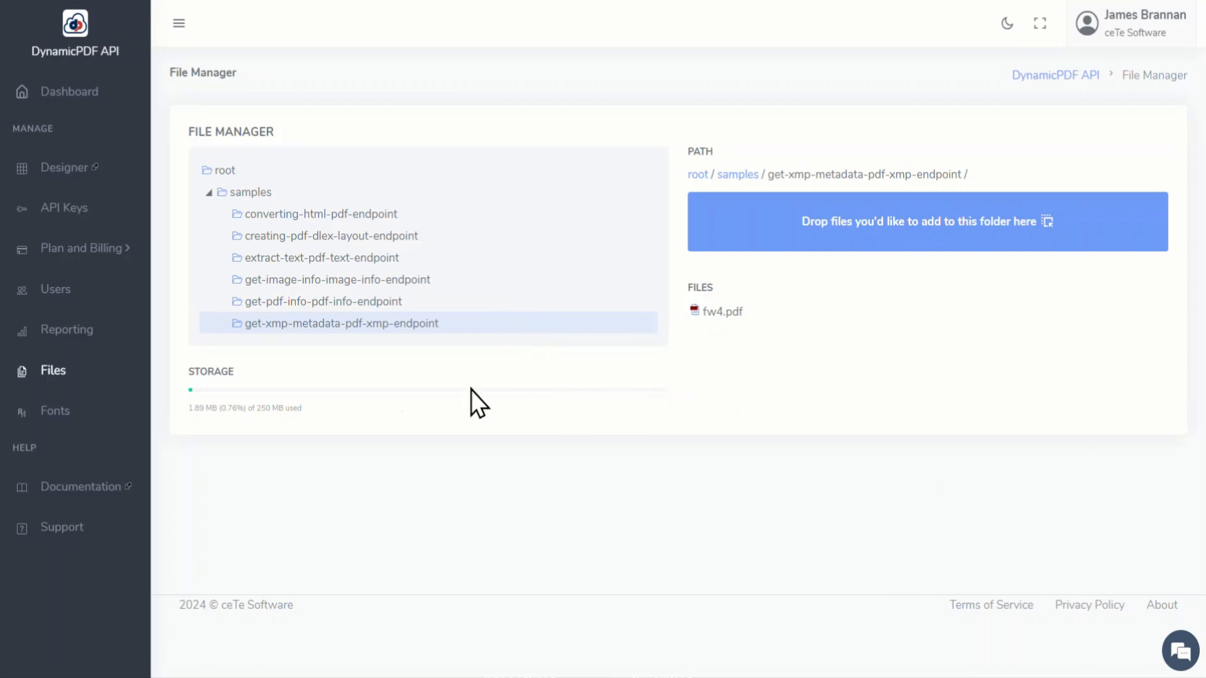
Step: Open the DynamicPDF API documentation and go to the dlex-layout page in the REST API part of the Users Guide
{"action": "left_click", "coordinate": [89, 490]}
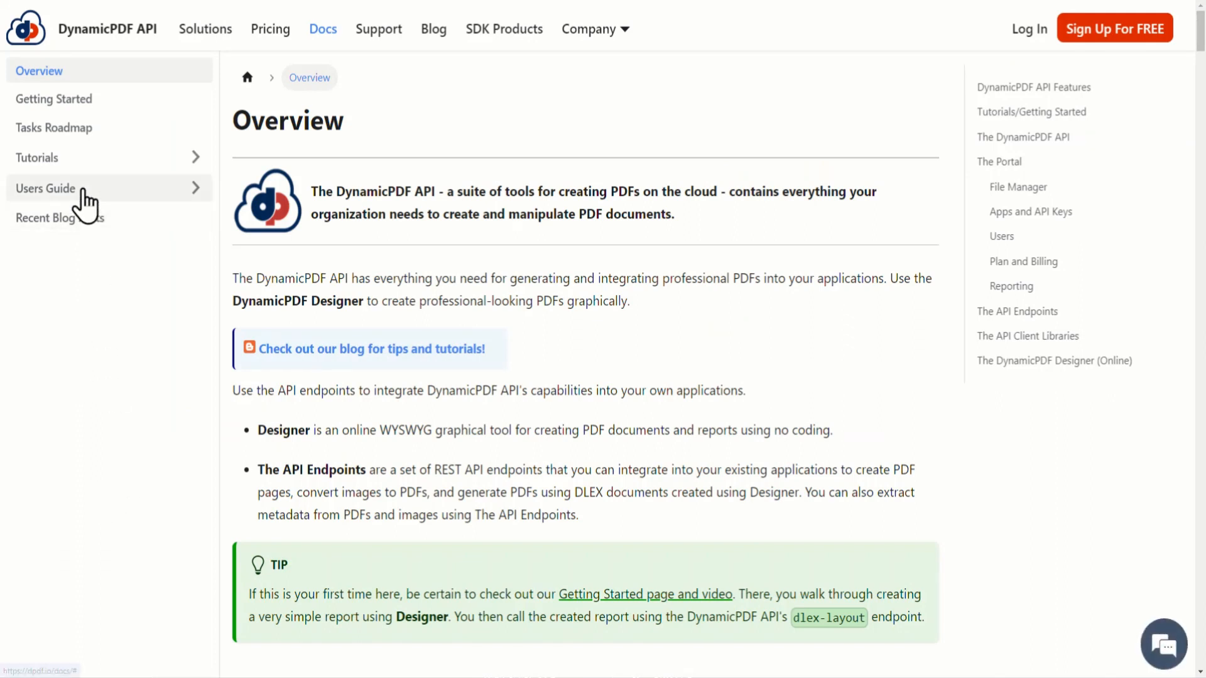
{"action": "left_click", "coordinate": [83, 191]}
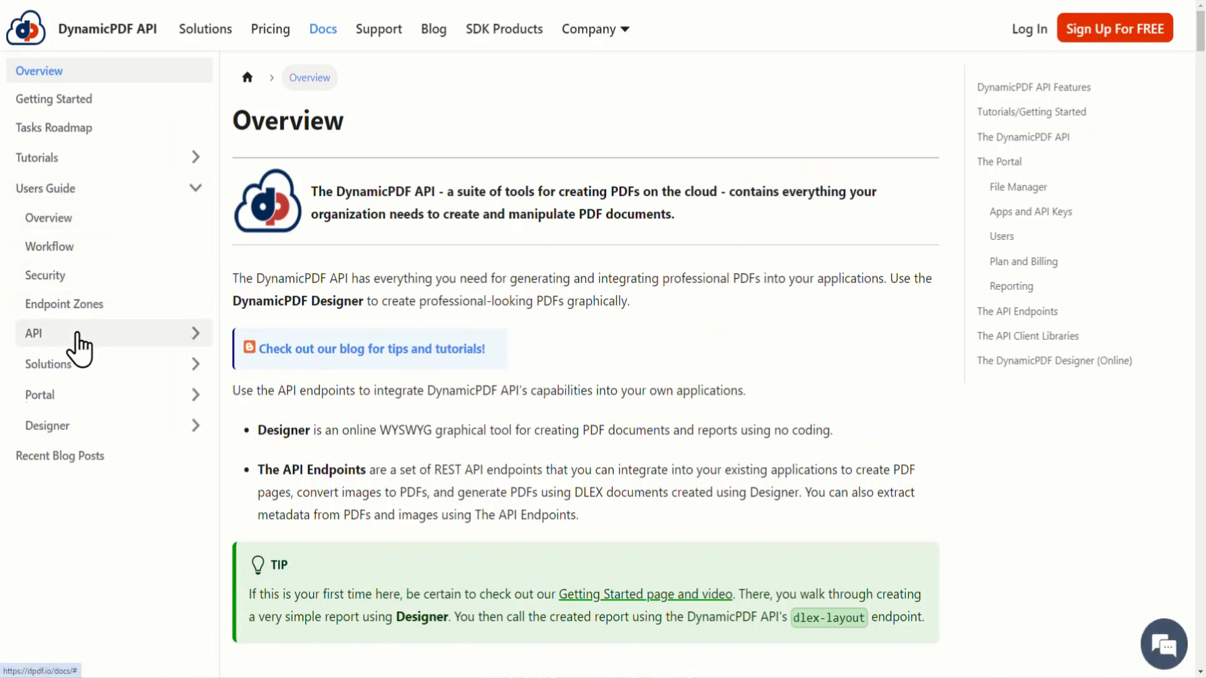
{"action": "left_click", "coordinate": [77, 336]}
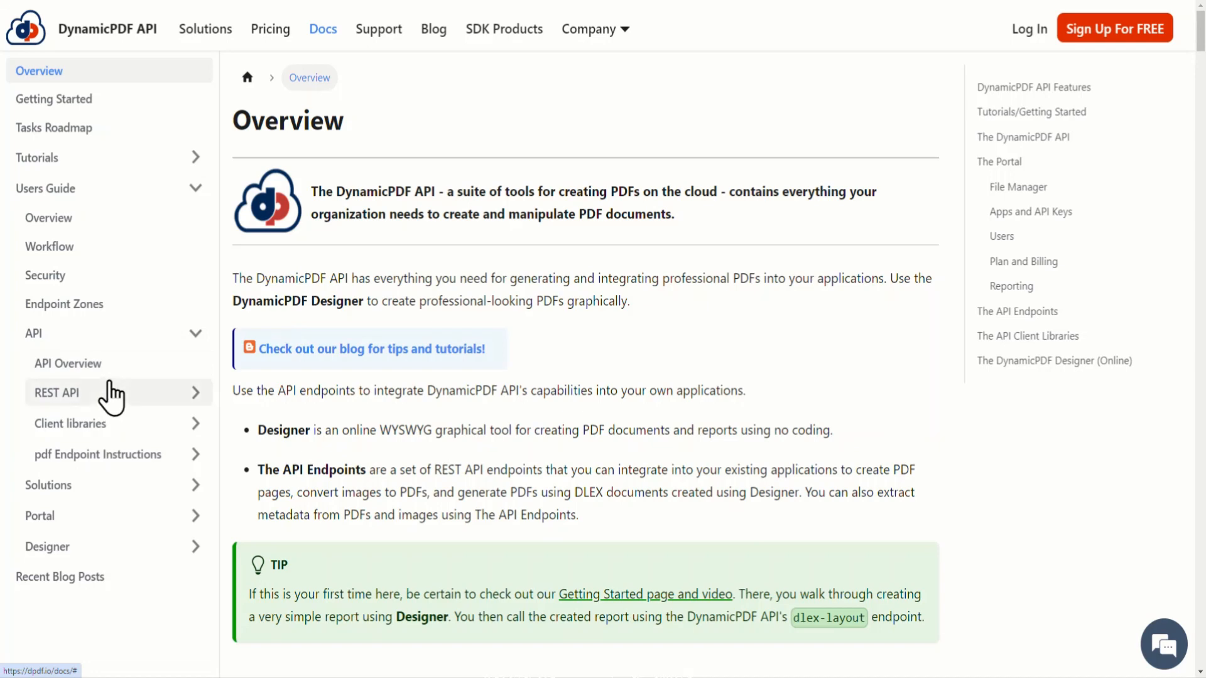
{"action": "left_click", "coordinate": [105, 368]}
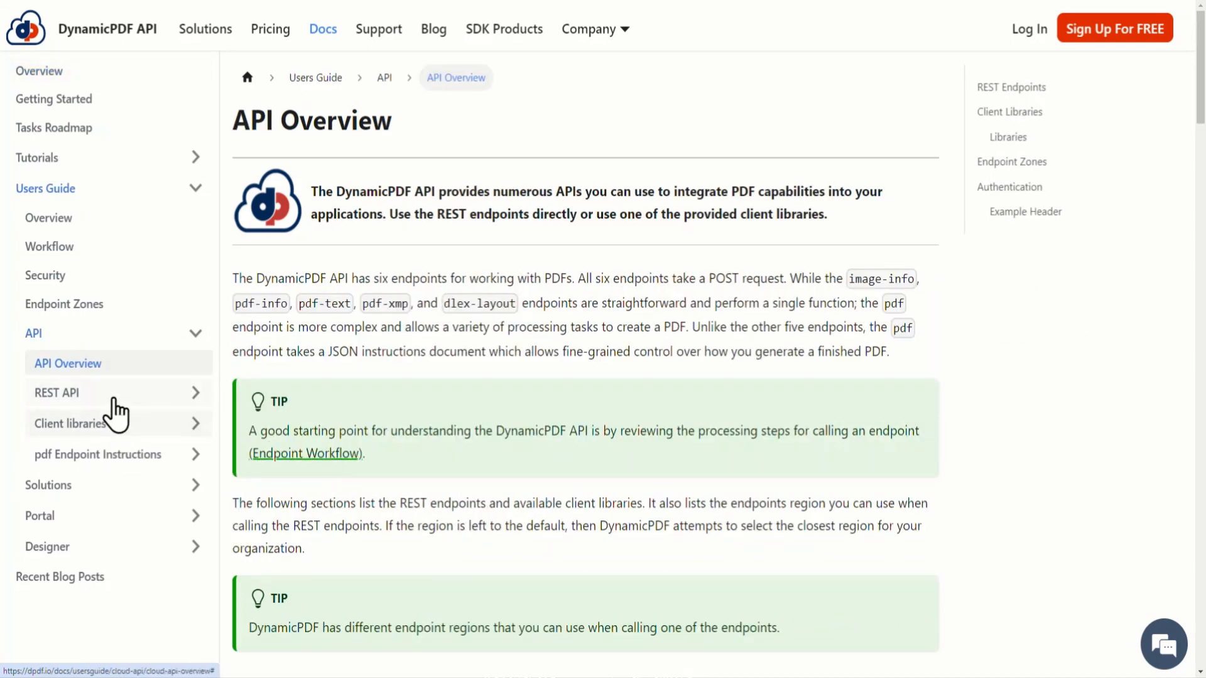
{"action": "left_click", "coordinate": [113, 395]}
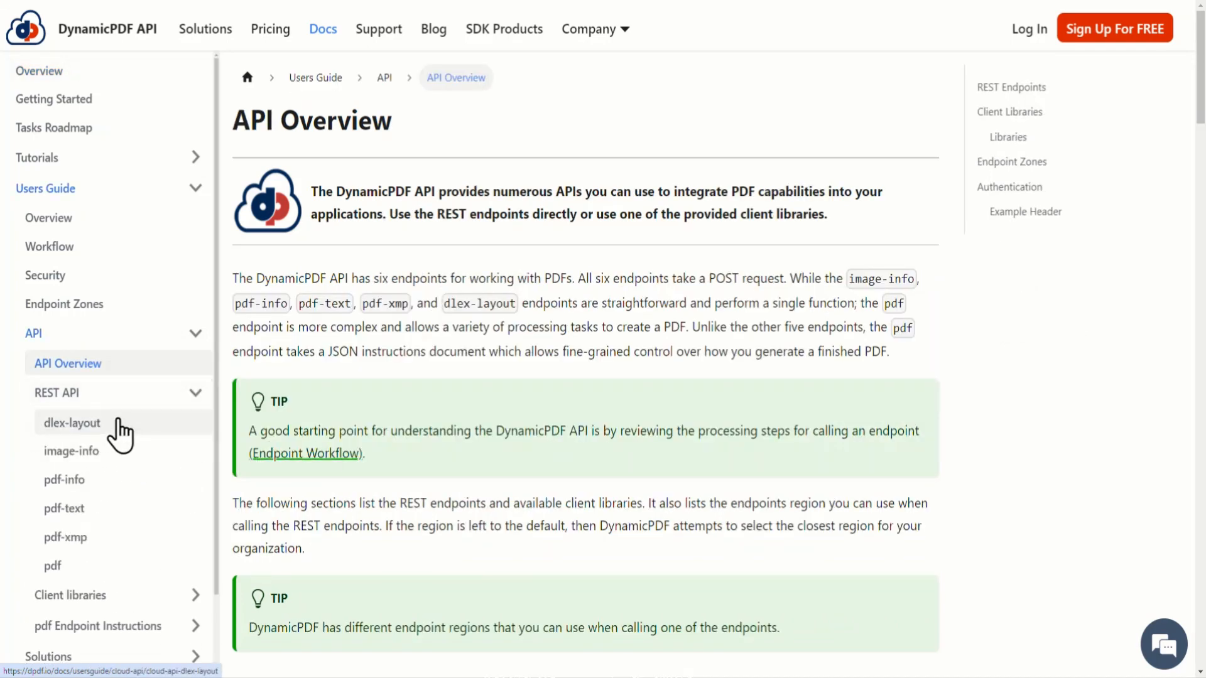
{"action": "left_click", "coordinate": [117, 421]}
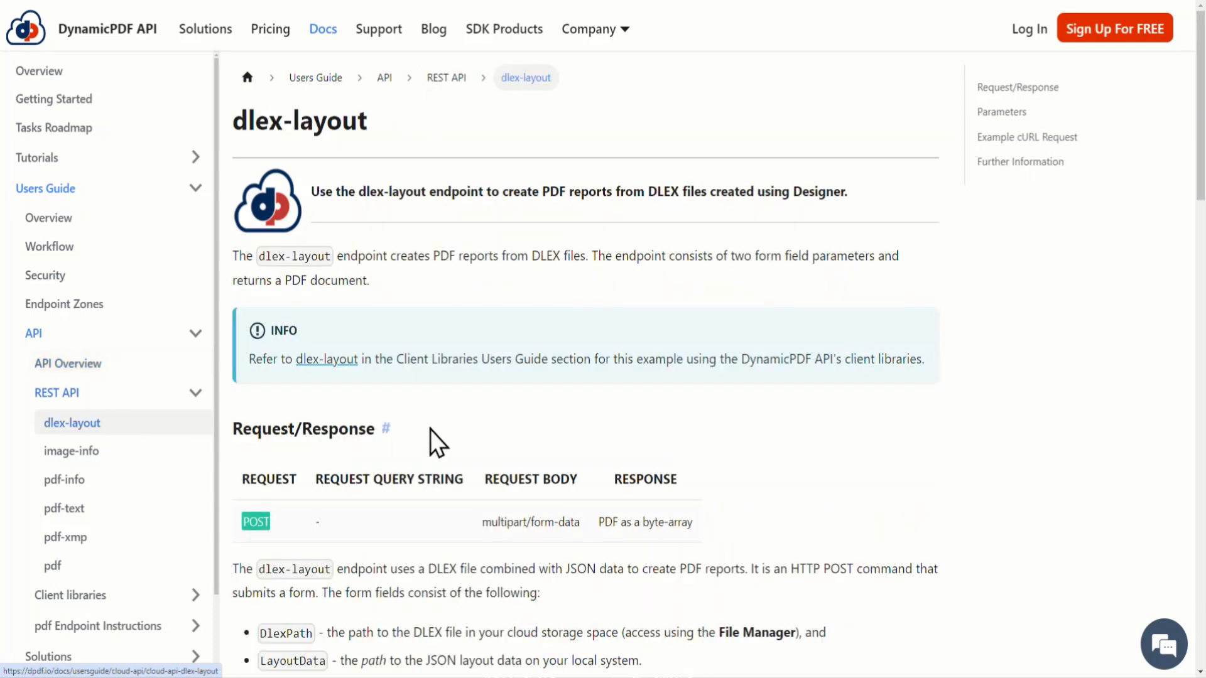
Step: Run the collection in Postman from the dlex-layout page's Parameters section, choosing to fork it and signing in with the prefilled credentials
{"action": "scroll", "coordinate": [480, 421], "scroll_direction": "down", "scroll_amount": 5}
{"action": "scroll", "coordinate": [489, 412], "scroll_direction": "down", "scroll_amount": 10}
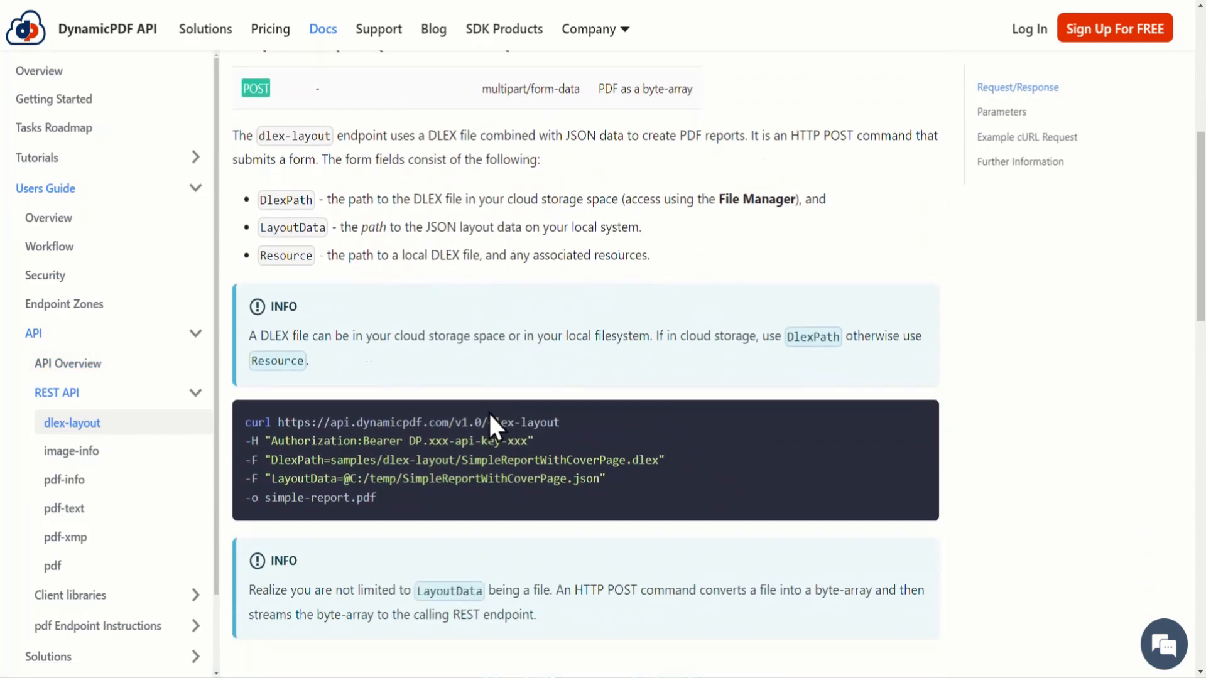
{"action": "scroll", "coordinate": [488, 412], "scroll_direction": "down", "scroll_amount": 1}
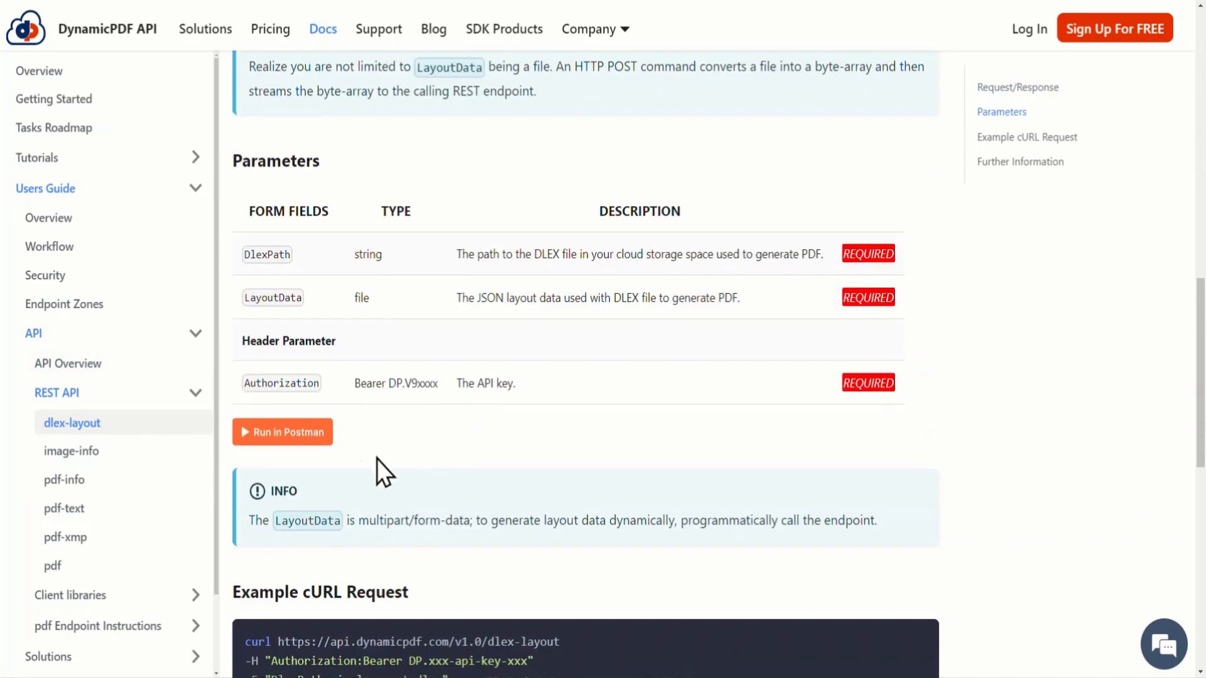
{"action": "left_click", "coordinate": [251, 433]}
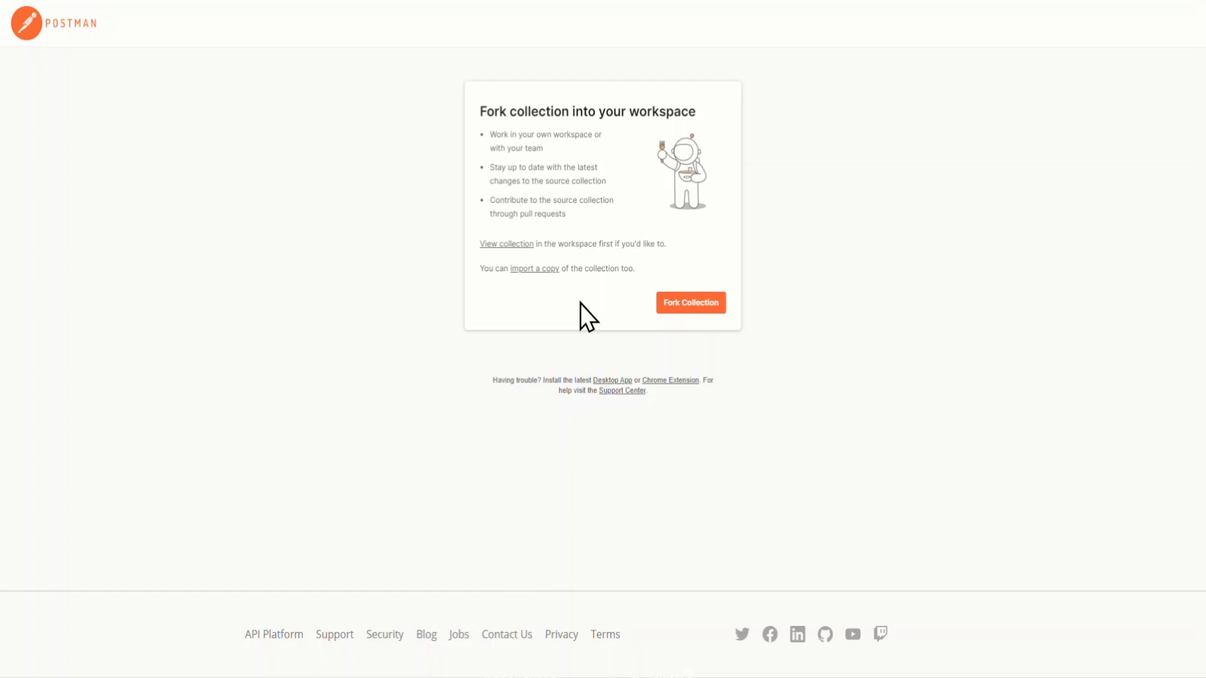
{"action": "left_click", "coordinate": [687, 304]}
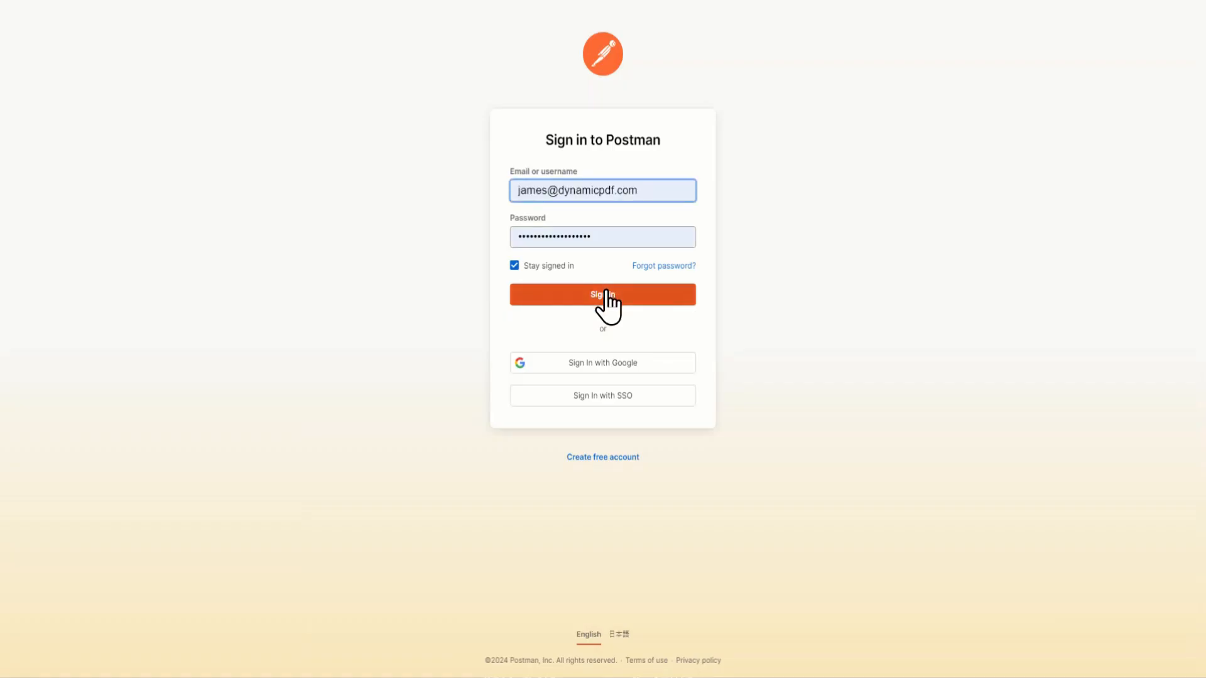
{"action": "left_click", "coordinate": [606, 296]}
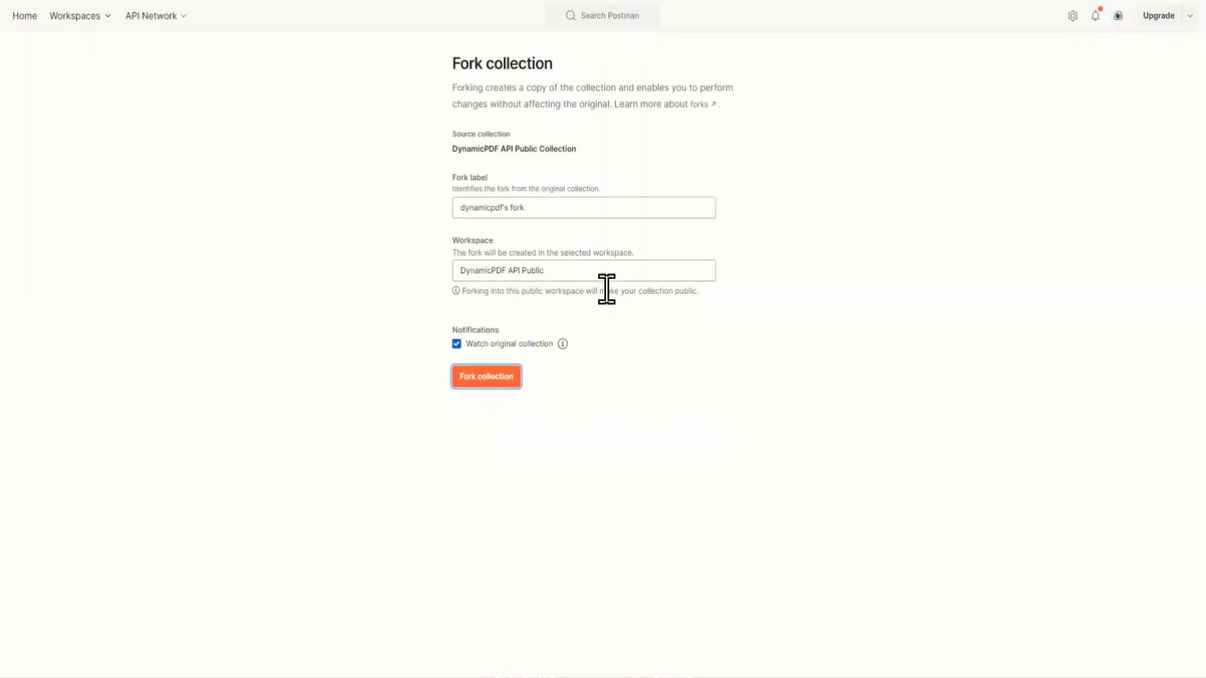
Step: Fork the DynamicPDF API Public Collection into the DynamicPDF API Public workspace with the label "postman fork"
{"action": "left_click_drag", "start_coordinate": [525, 208], "coordinate": [421, 209]}
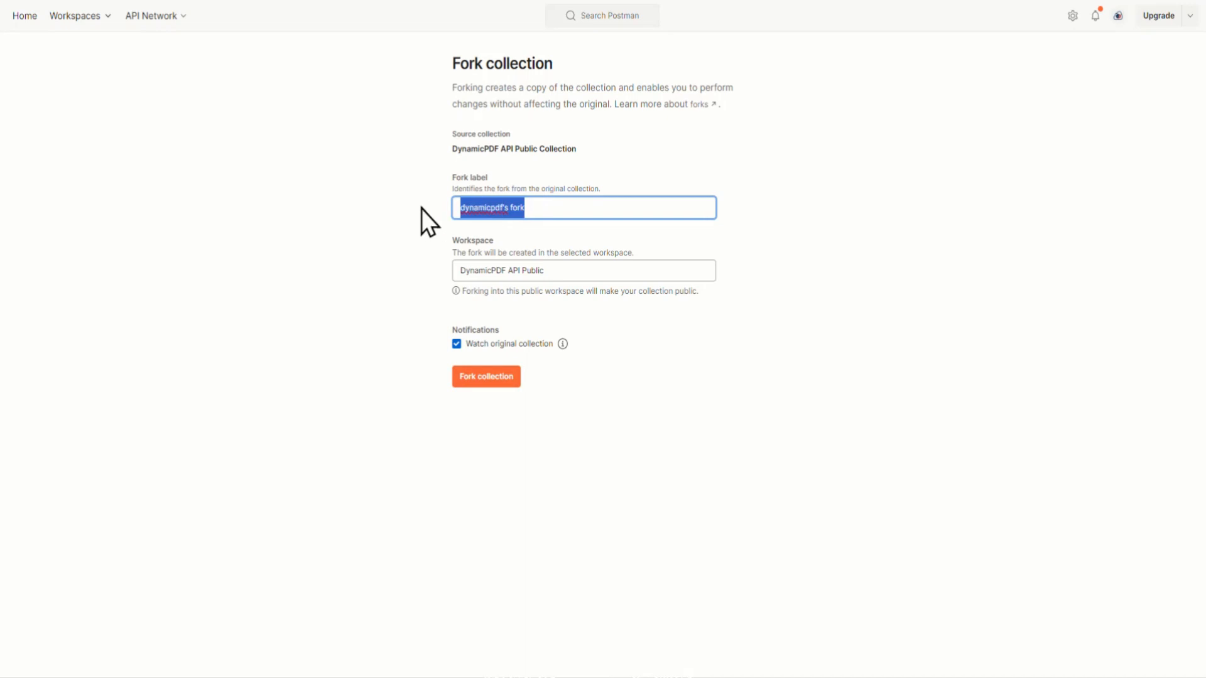
{"action": "type", "text": "post"}
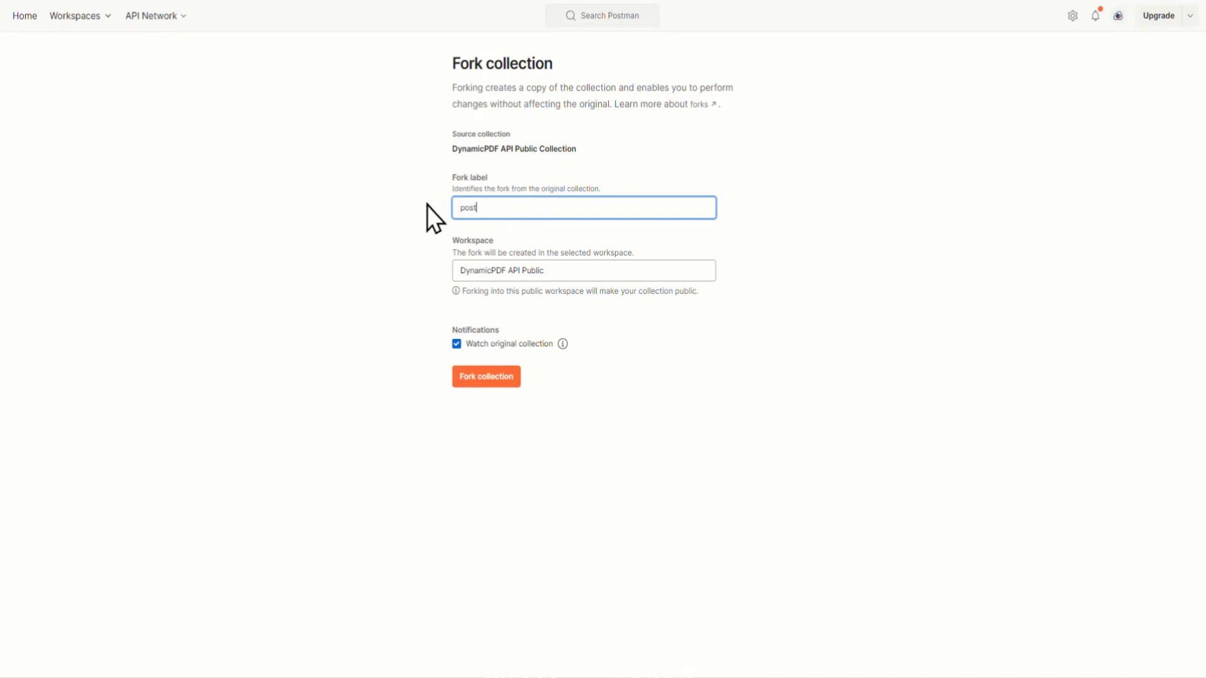
{"action": "type", "text": "man fork"}
{"action": "left_click", "coordinate": [496, 376]}
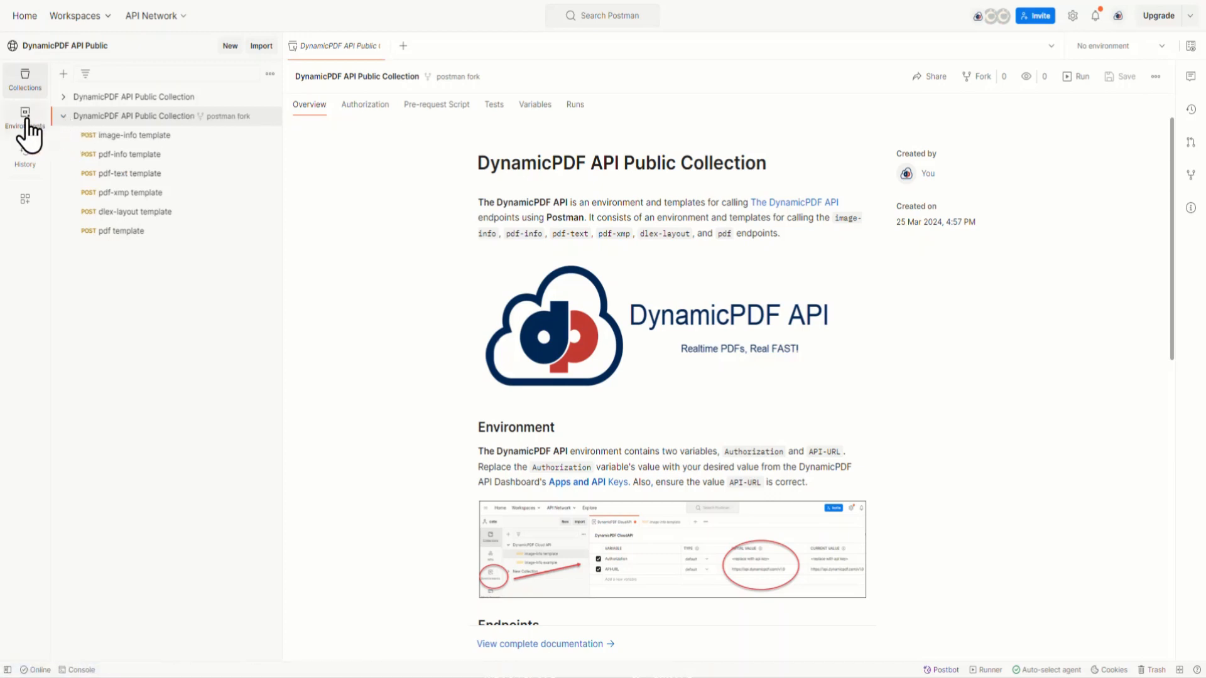
Step: In the DynamicPDF API Public Environment, set the Authorization variable's current value to the API key obtained from the DynamicPDF portal's API keys
{"action": "left_click", "coordinate": [26, 121]}
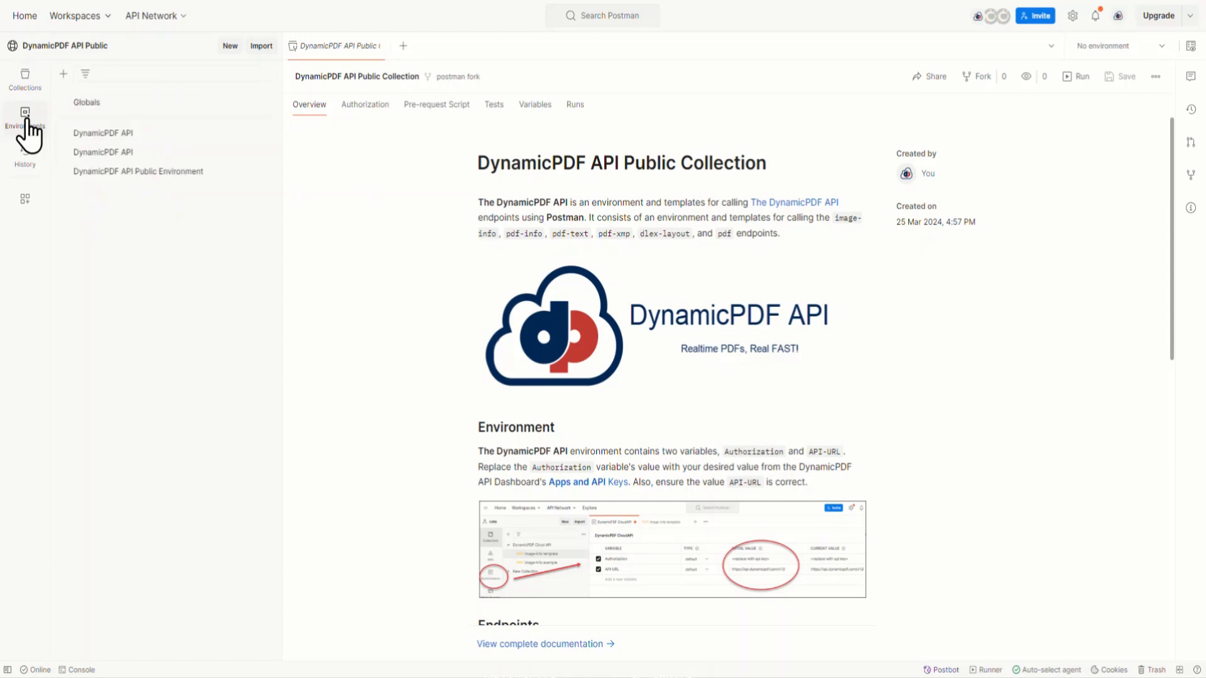
{"action": "left_click", "coordinate": [125, 182]}
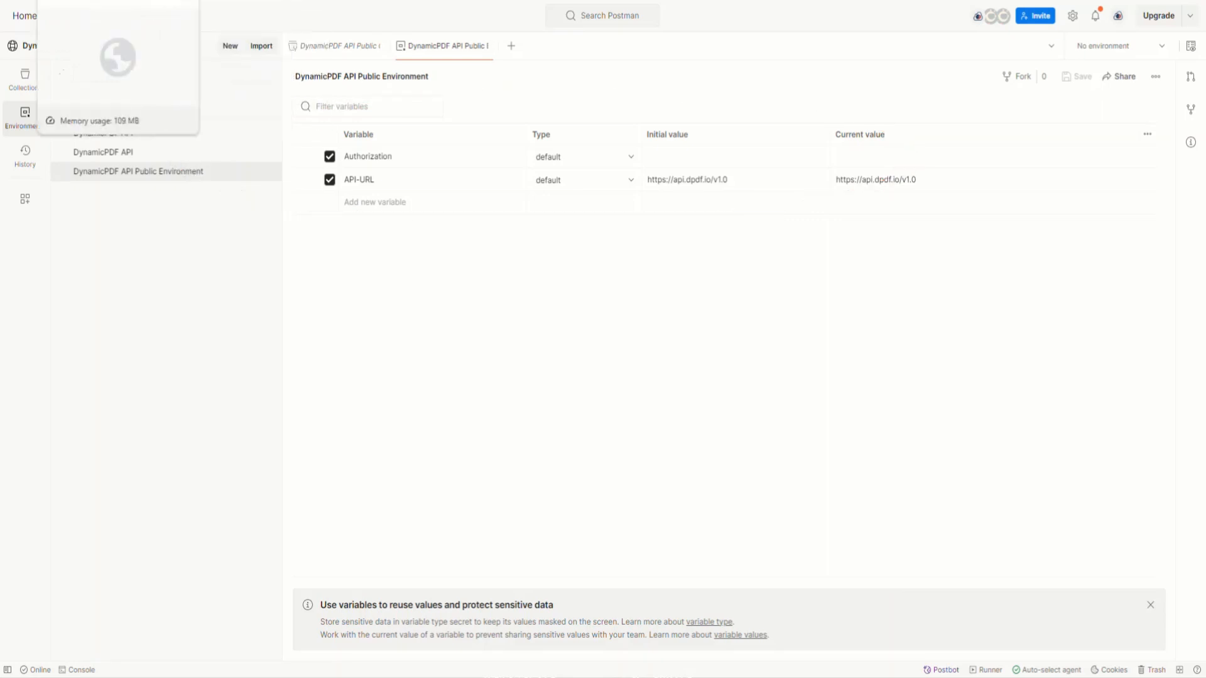
{"action": "left_click", "coordinate": [113, 2]}
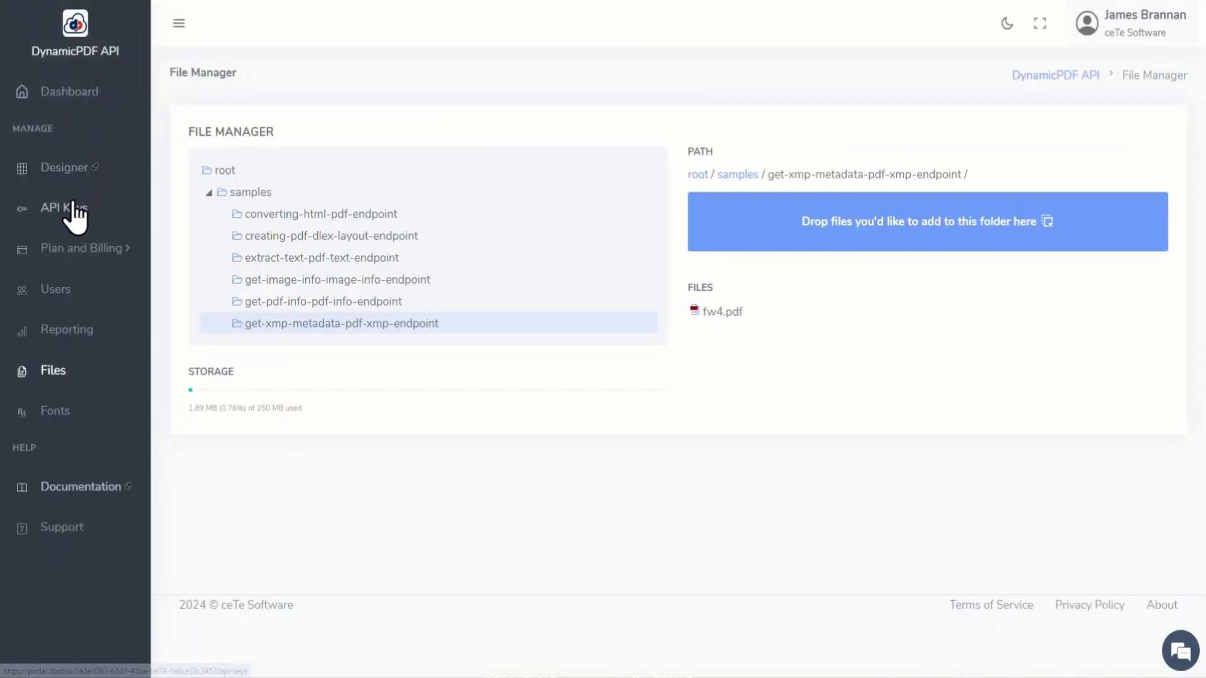
{"action": "left_click", "coordinate": [116, 221]}
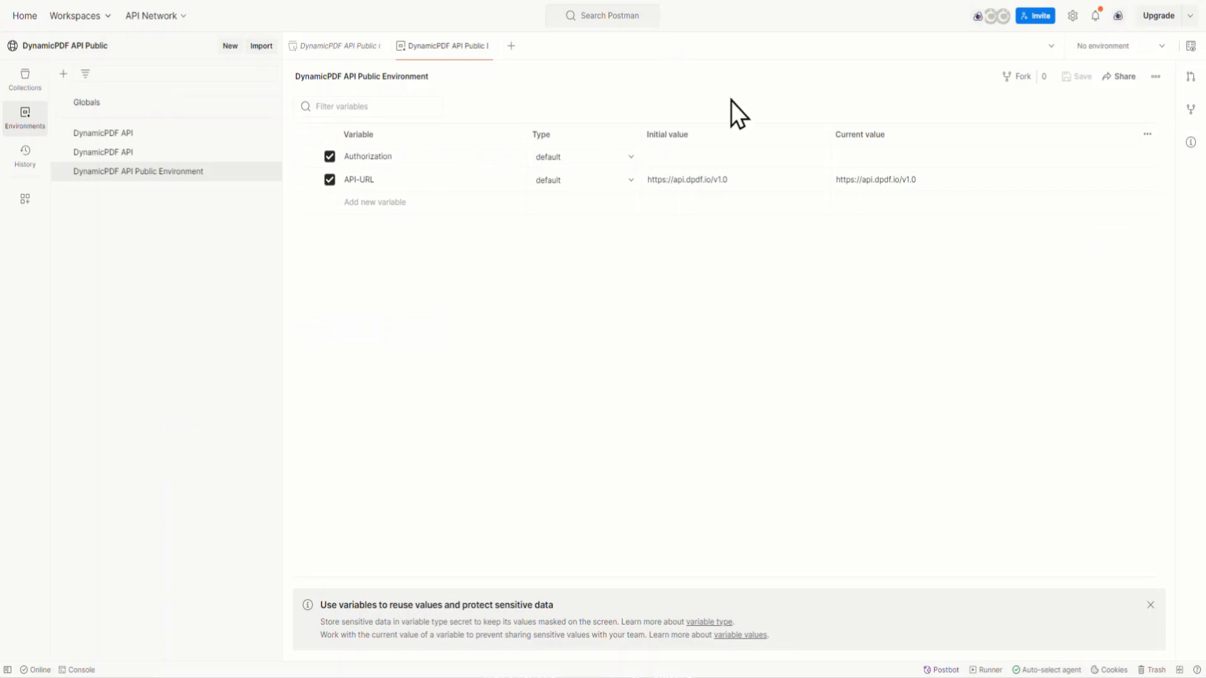
{"action": "left_click", "coordinate": [873, 158]}
{"action": "right_click", "coordinate": [876, 157]}
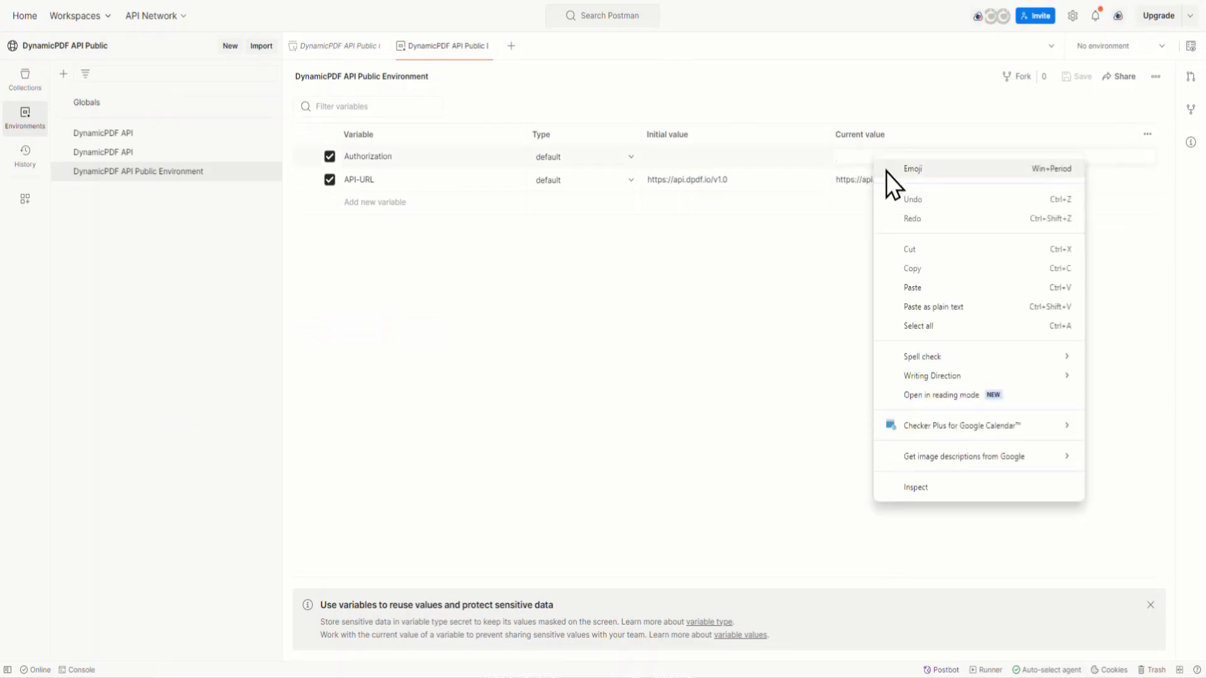
{"action": "left_click", "coordinate": [937, 284]}
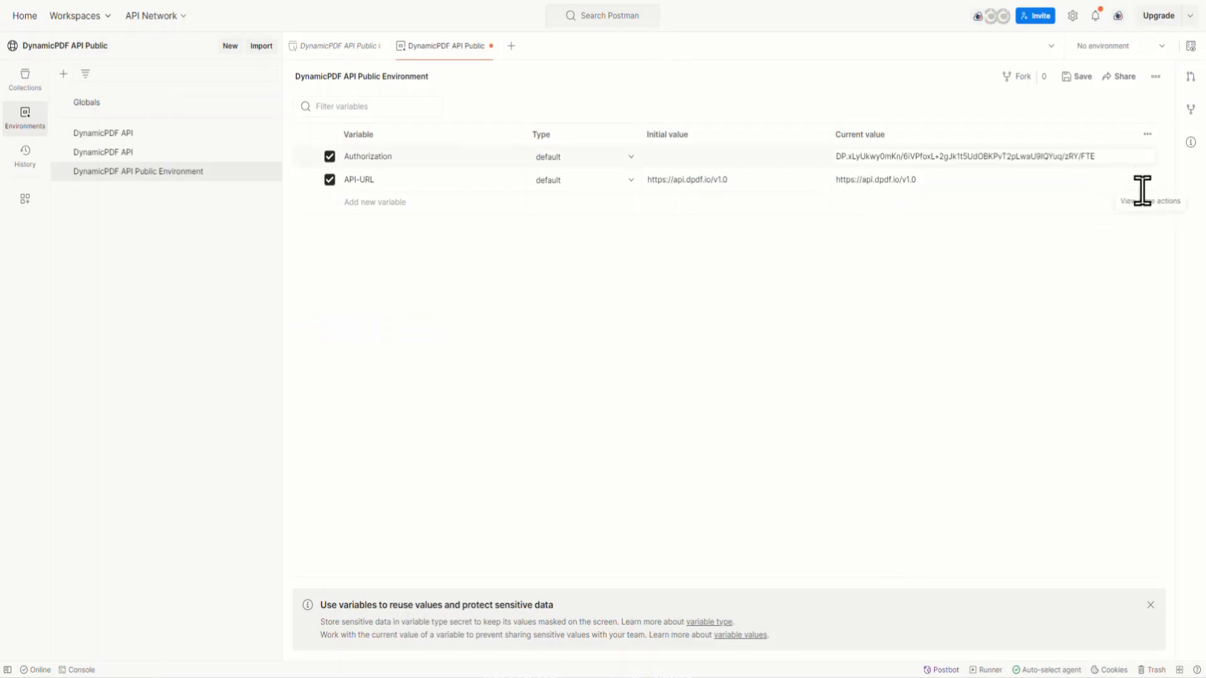
Step: Persist all current values as initial values in the DynamicPDF API Public Environment and save the environment
{"action": "left_click", "coordinate": [1148, 134]}
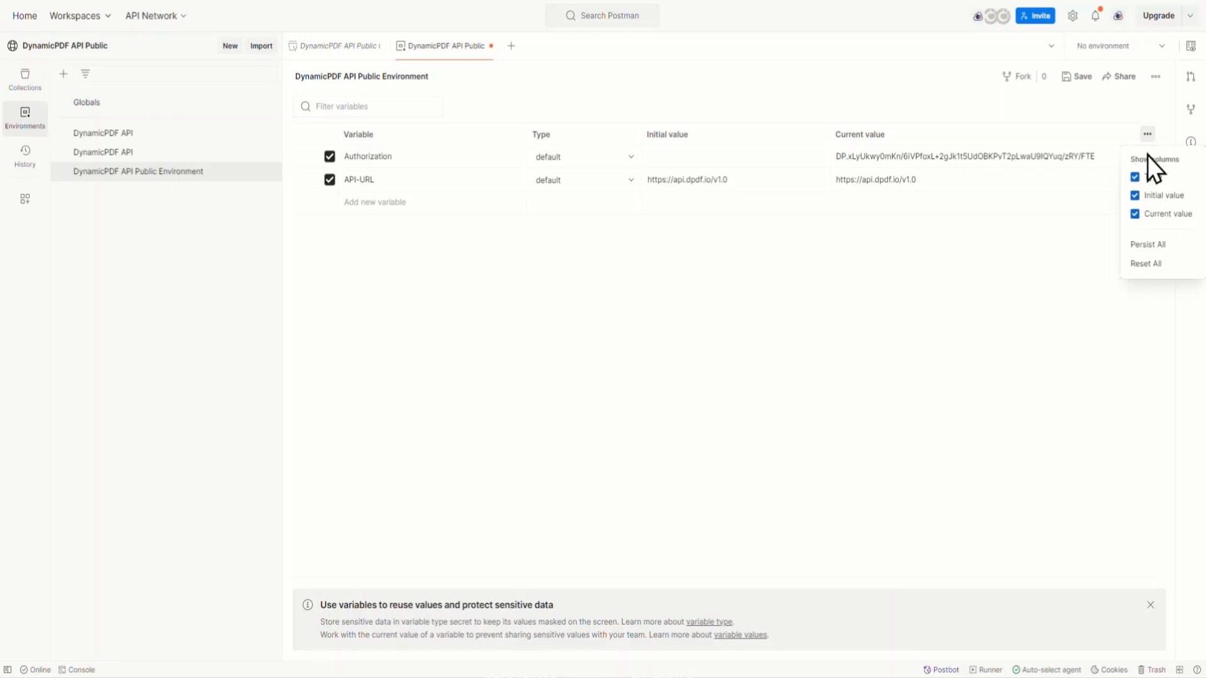
{"action": "left_click", "coordinate": [1154, 245]}
{"action": "left_click", "coordinate": [1078, 76]}
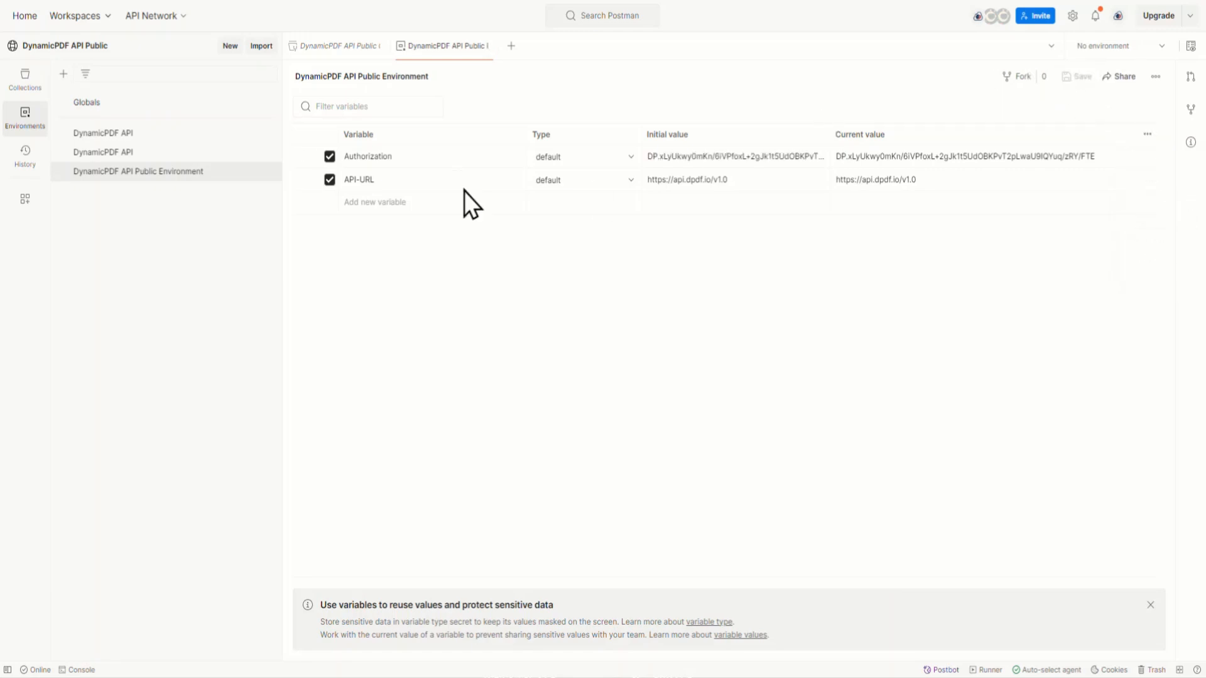
Step: Open the image-info template request in the forked collection and make the DynamicPDF API Public Environment active
{"action": "left_click", "coordinate": [24, 80]}
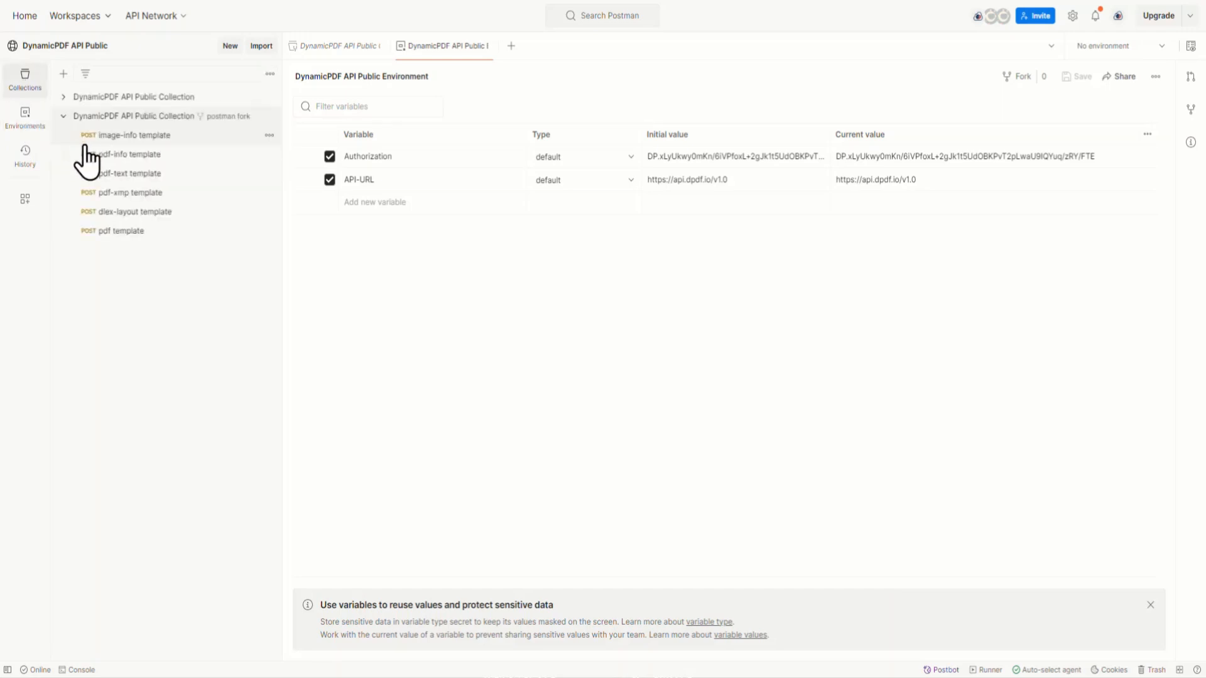
{"action": "left_click", "coordinate": [161, 137]}
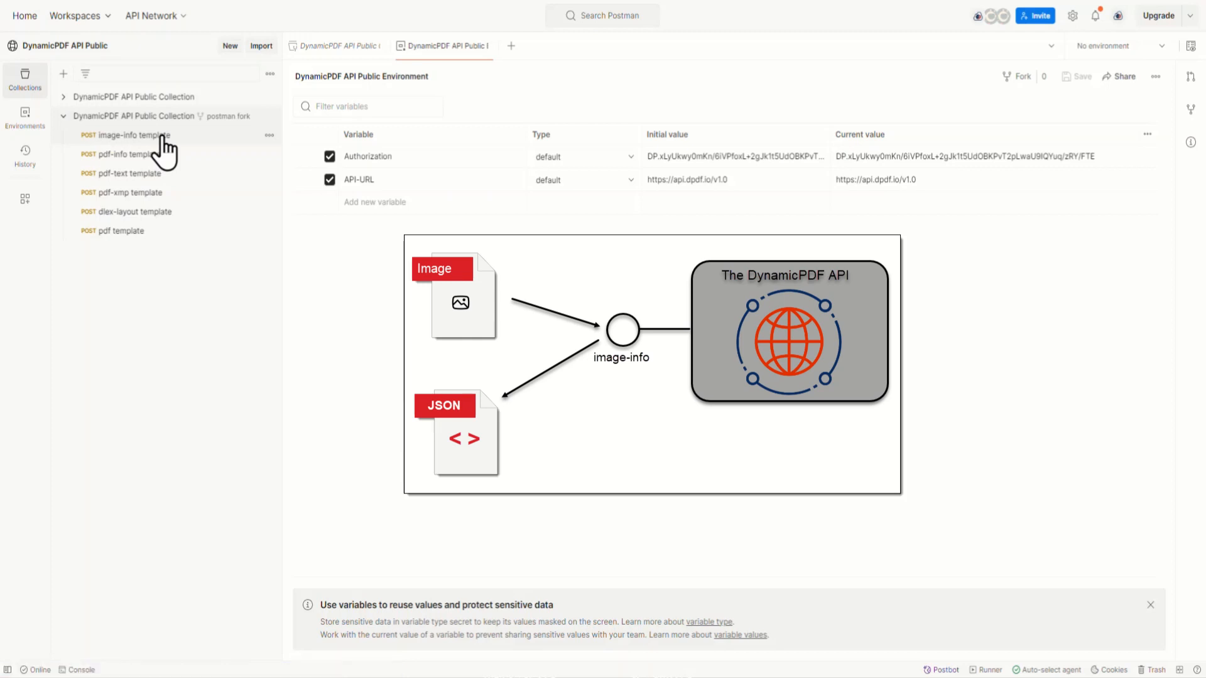
{"action": "left_click", "coordinate": [163, 138]}
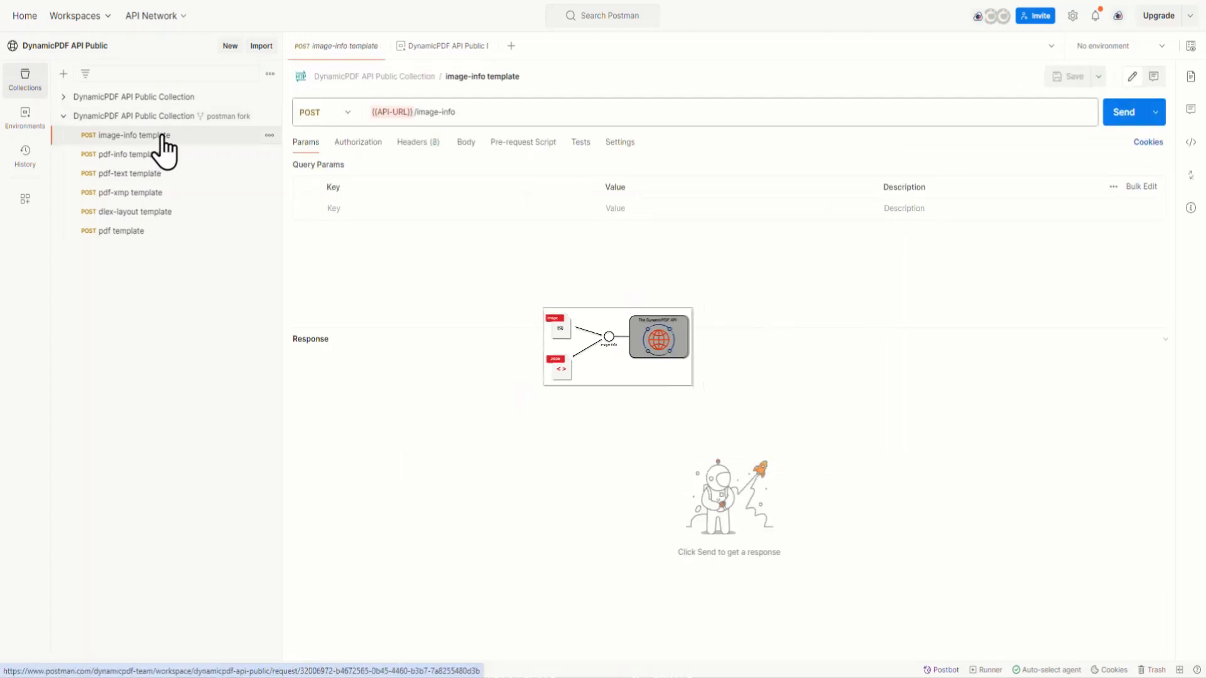
{"action": "mouse_move", "coordinate": [383, 111]}
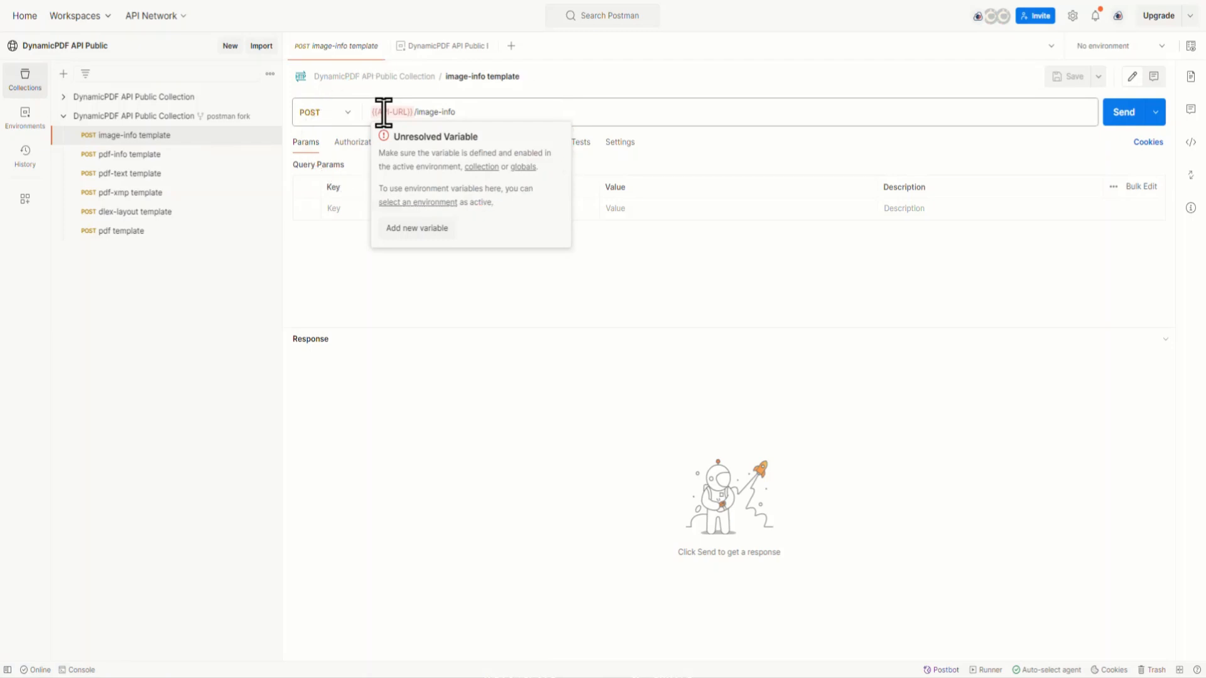
{"action": "left_click", "coordinate": [1163, 46]}
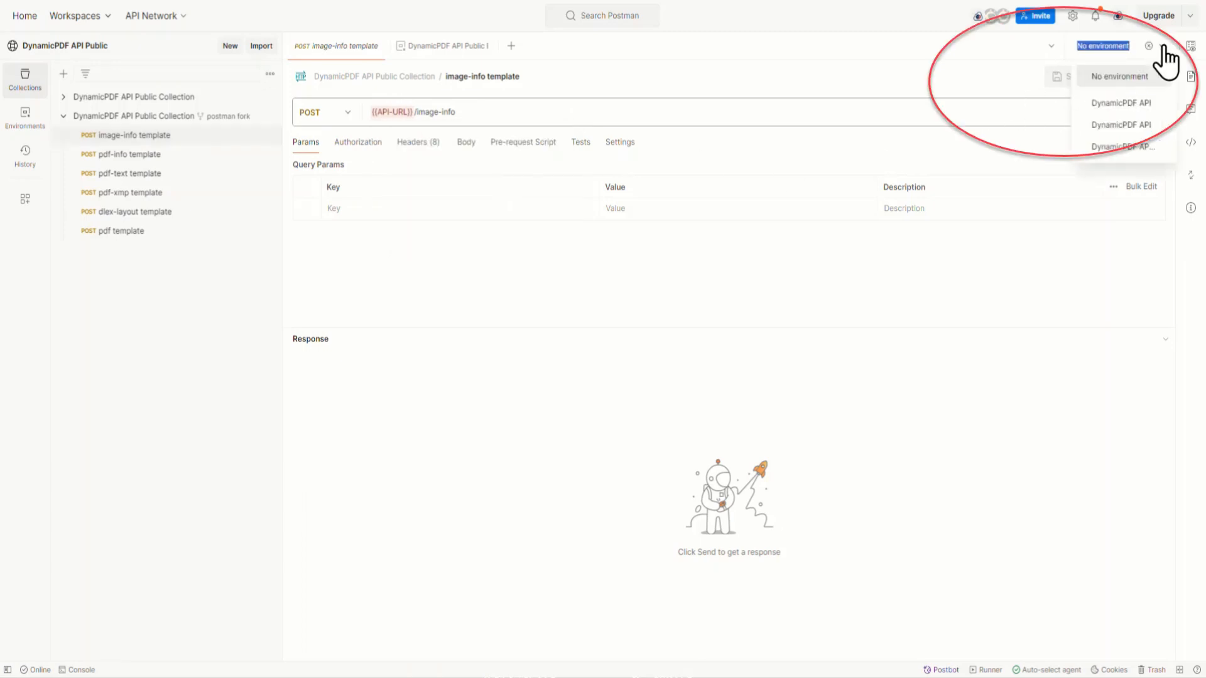
{"action": "left_click", "coordinate": [1147, 147]}
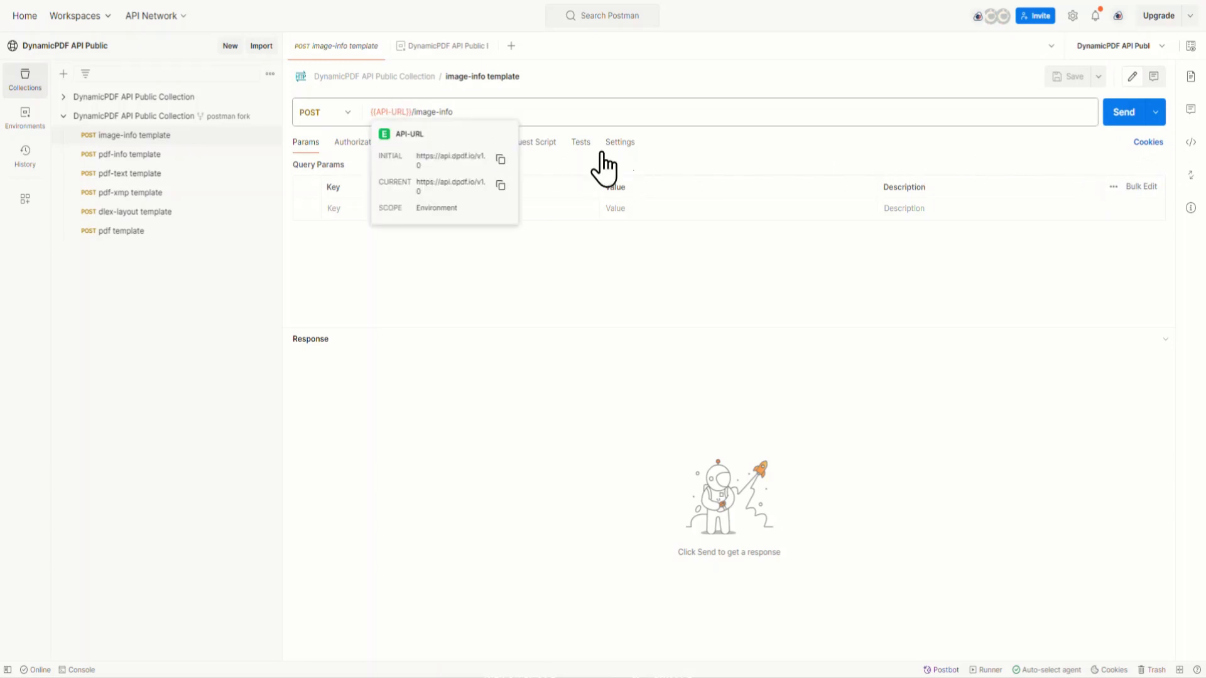
Step: Check the image-info request's headers and attach the local file creating-pdf-dlex-layout.png as its binary body
{"action": "left_click", "coordinate": [427, 151]}
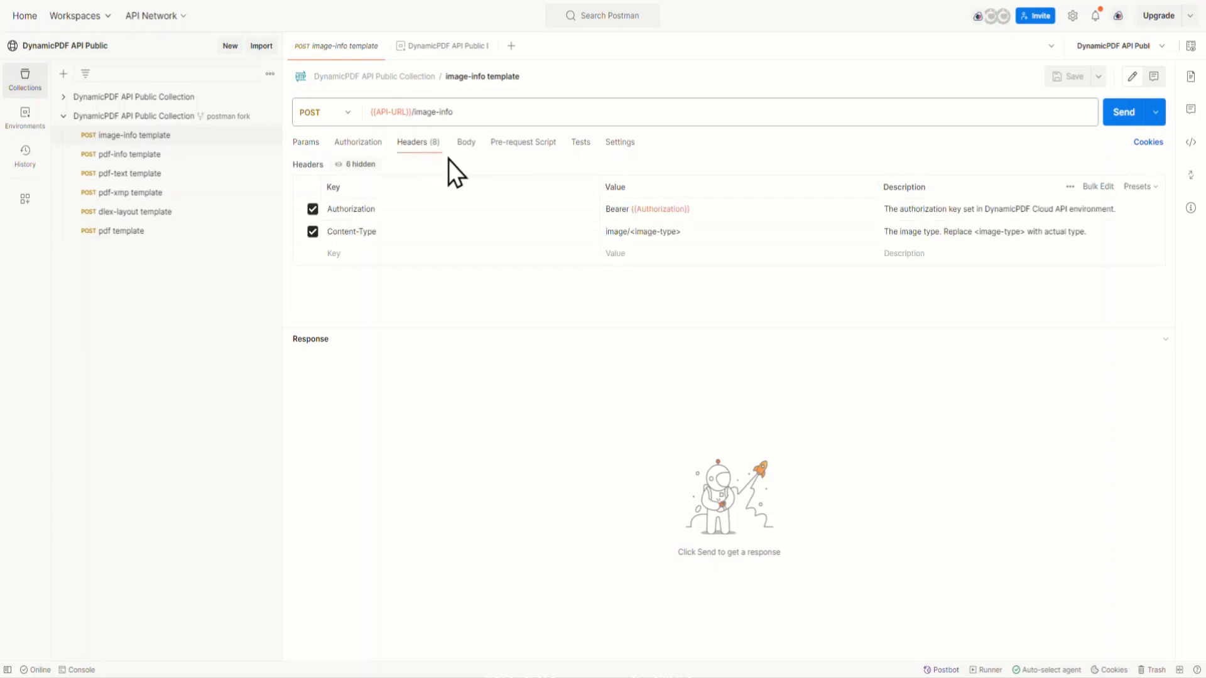
{"action": "mouse_move", "coordinate": [660, 210]}
{"action": "left_click", "coordinate": [465, 145]}
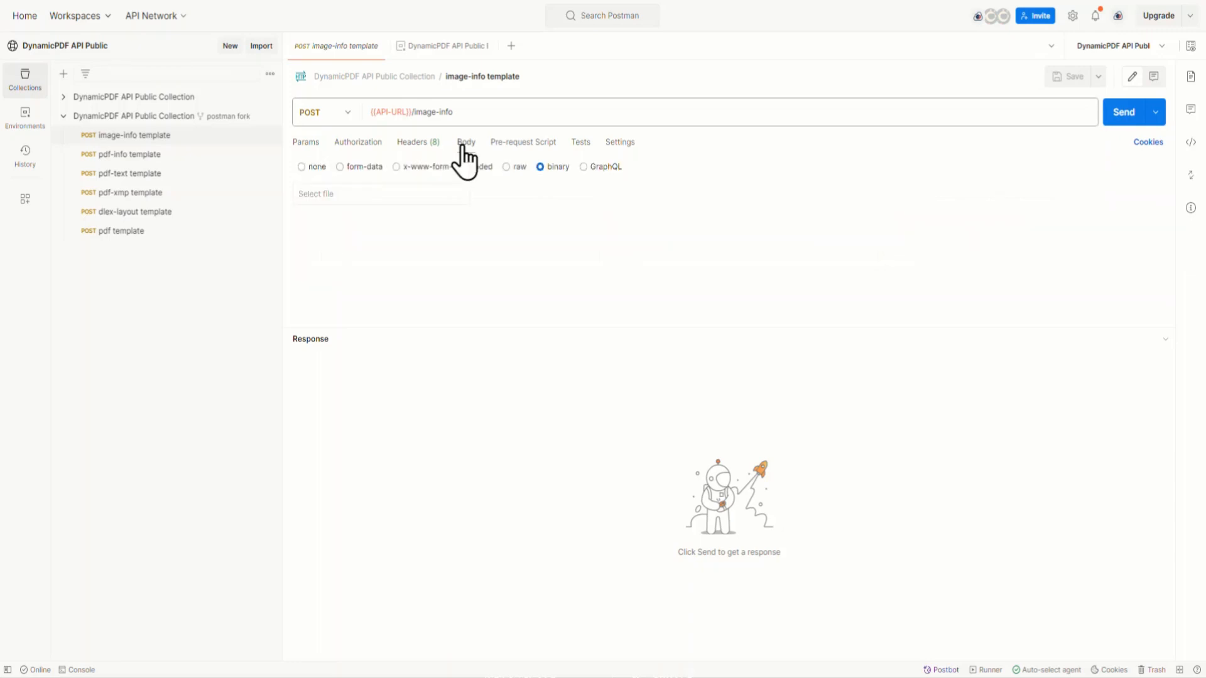
{"action": "left_click", "coordinate": [395, 193]}
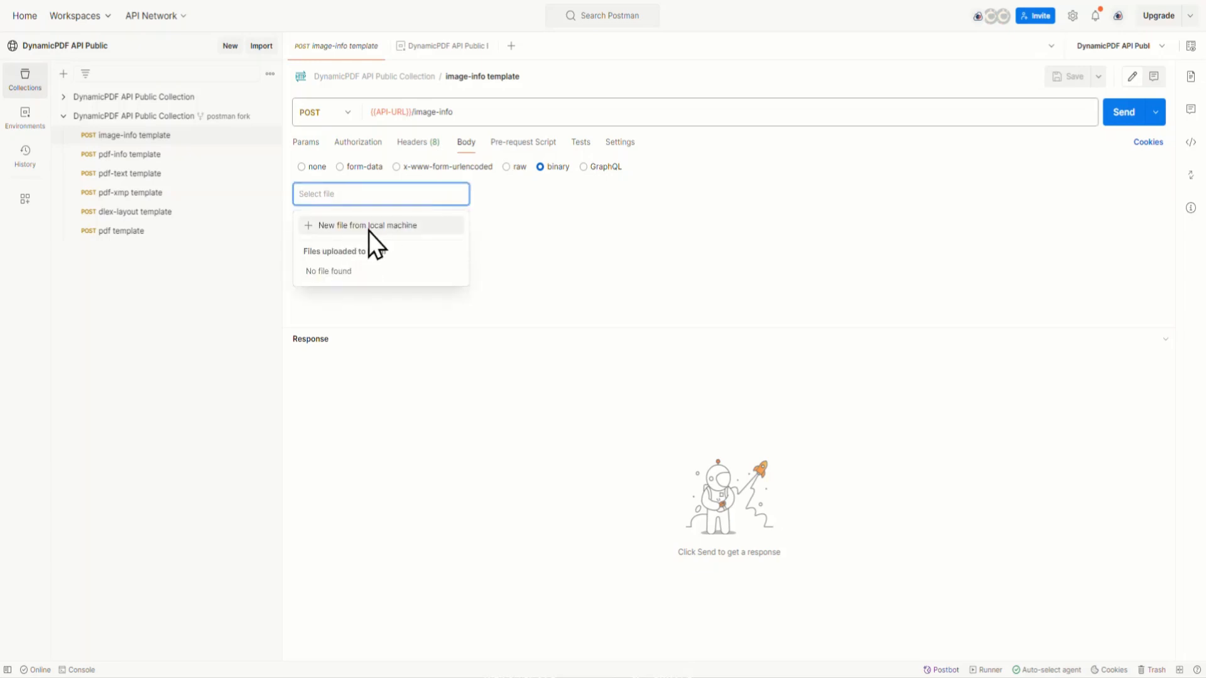
{"action": "left_click", "coordinate": [371, 226]}
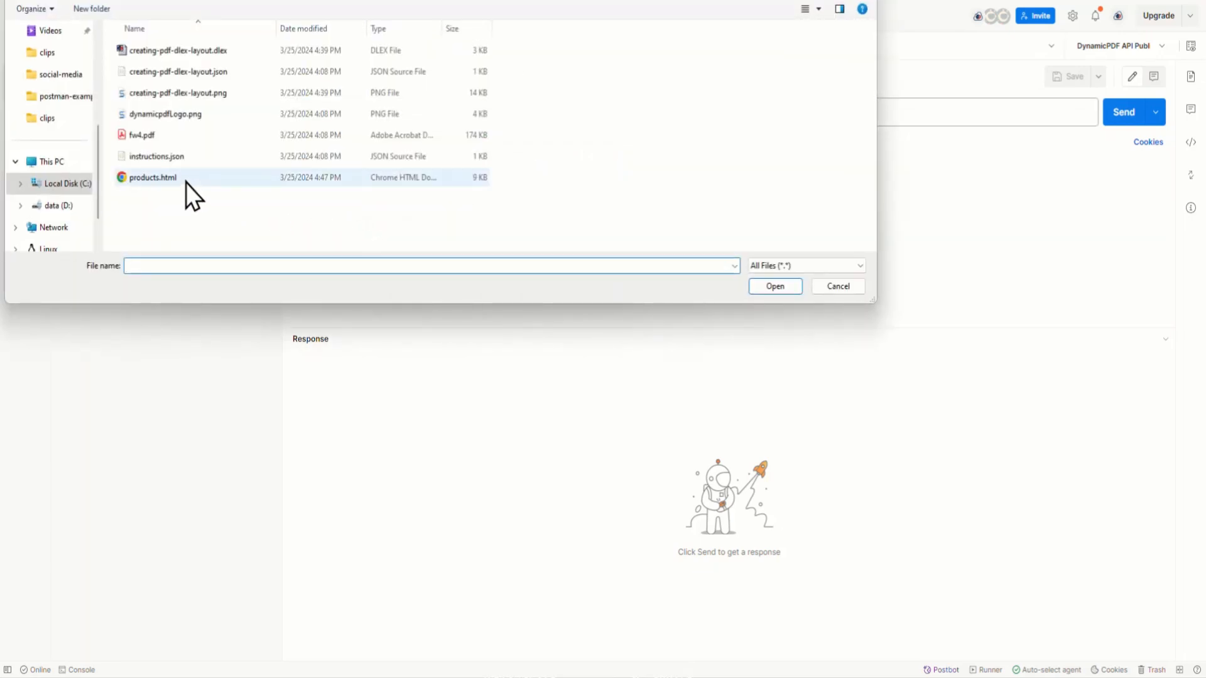
{"action": "left_click", "coordinate": [176, 93]}
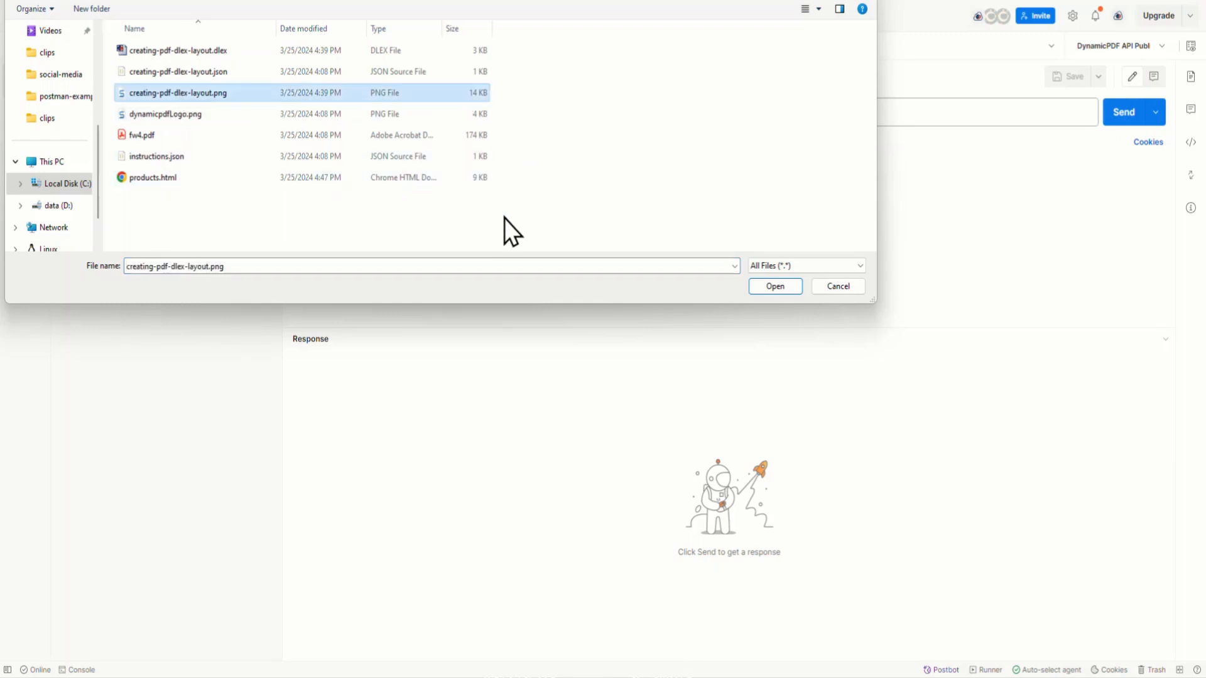
{"action": "left_click", "coordinate": [792, 290]}
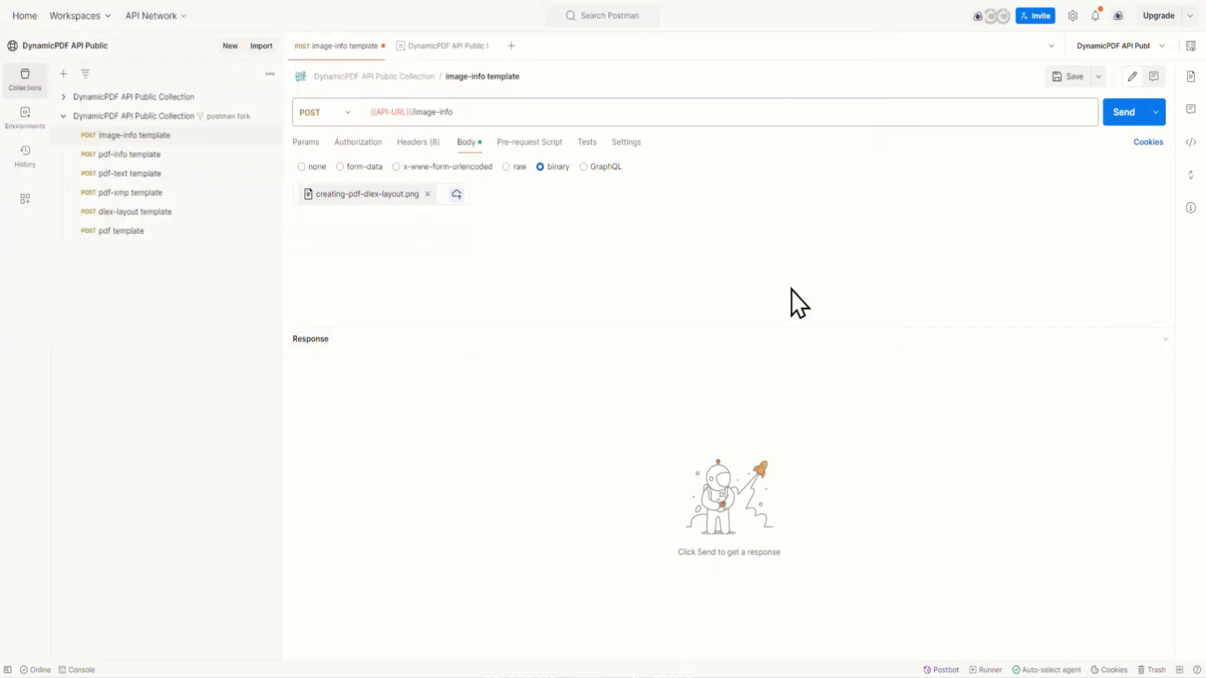
Step: Set the image-info request's Content-Type header to image/png, send the request, and close the environment's tab
{"action": "left_click", "coordinate": [417, 143]}
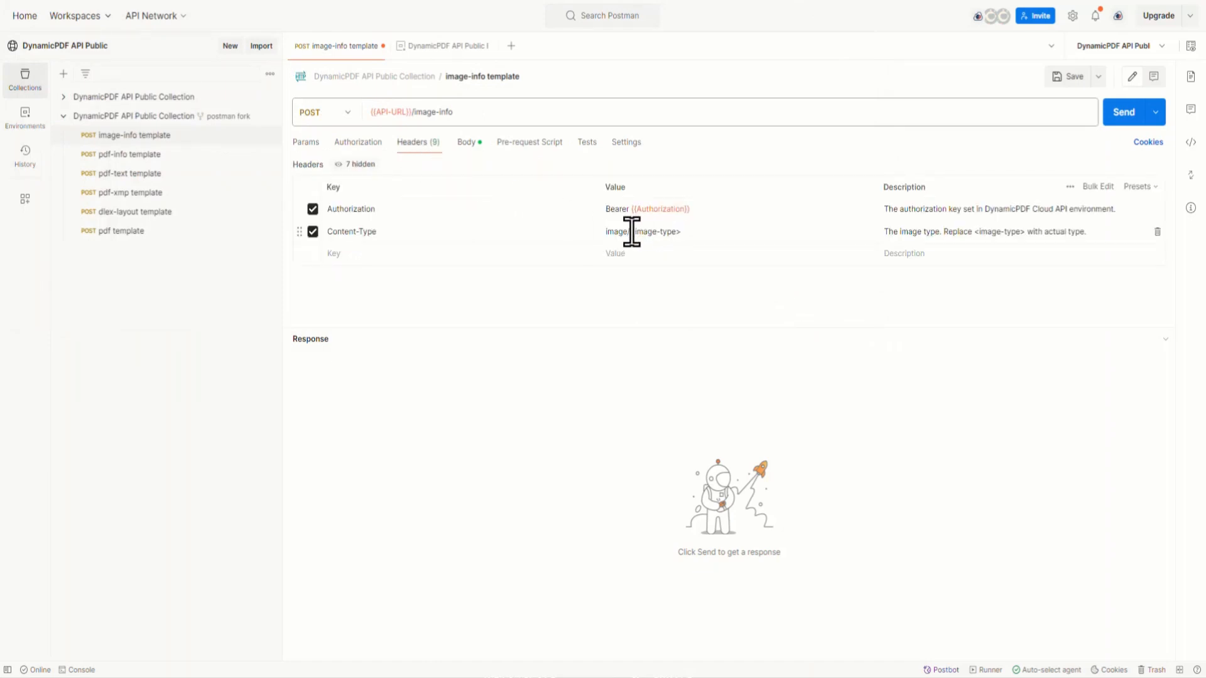
{"action": "left_click", "coordinate": [718, 232]}
{"action": "key", "text": "BackSpace"}
{"action": "key", "text": "BackSpace"}
{"action": "key", "text": "BackSpace"}
{"action": "key", "text": "BackSpace"}
{"action": "key", "text": "BackSpace"}
{"action": "key", "text": "BackSpace"}
{"action": "key", "text": "BackSpace"}
{"action": "key", "text": "BackSpace"}
{"action": "key", "text": "BackSpace"}
{"action": "key", "text": "BackSpace"}
{"action": "key", "text": "BackSpace"}
{"action": "key", "text": "BackSpace"}
{"action": "type", "text": "png"}
{"action": "left_click", "coordinate": [468, 143]}
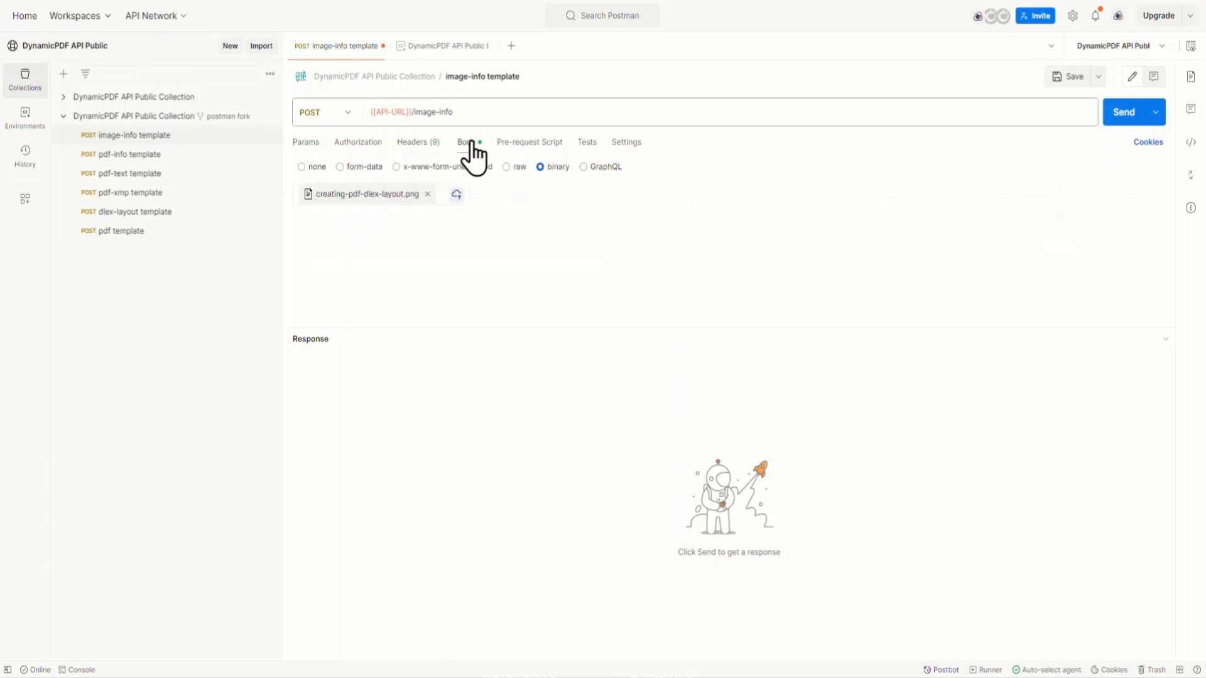
{"action": "left_click", "coordinate": [1134, 123]}
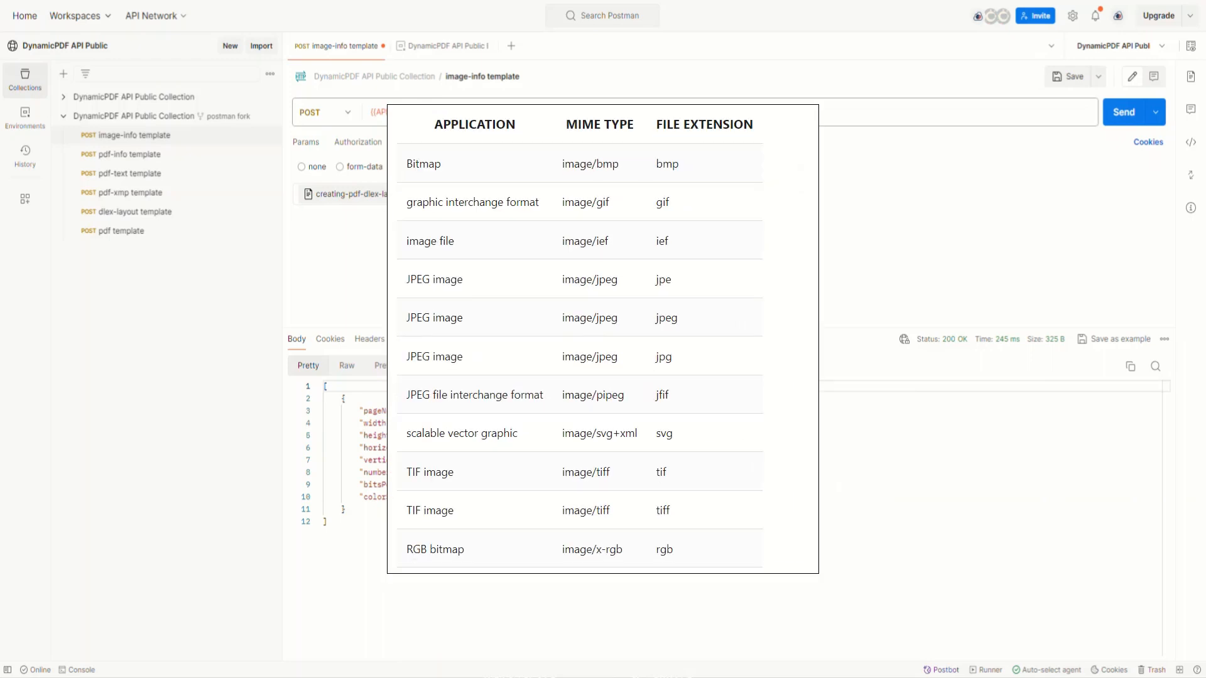
{"action": "left_click", "coordinate": [495, 45]}
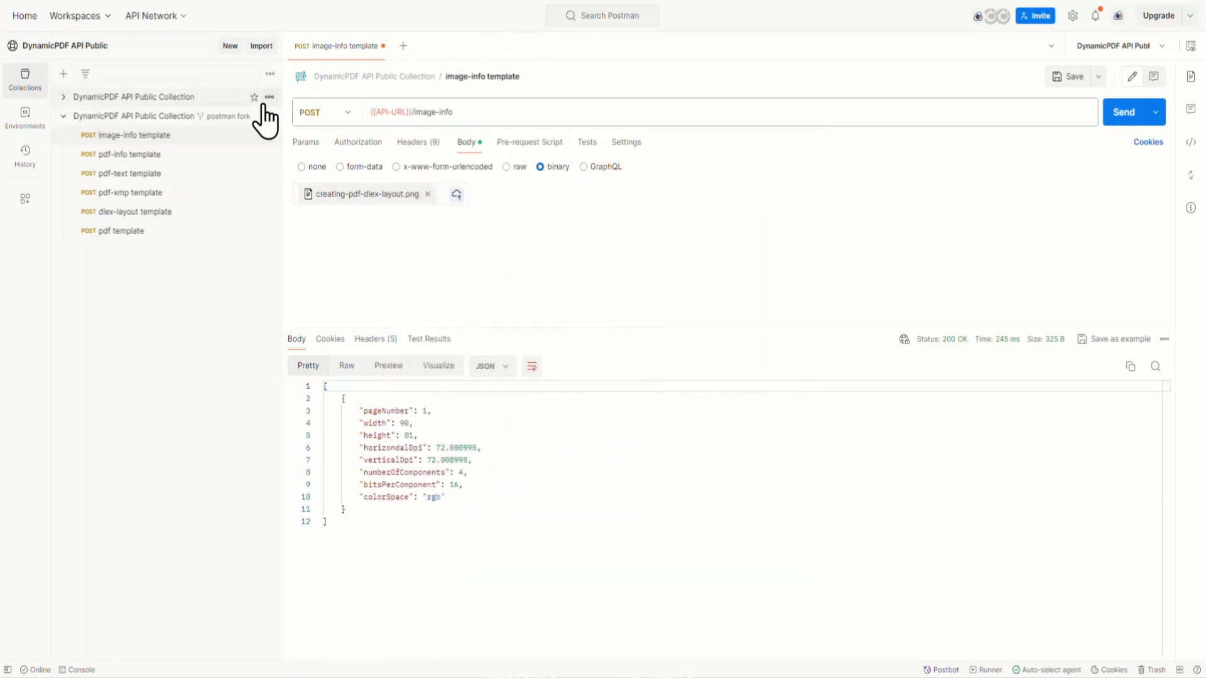
Step: Open the pdf-info template request, review its headers, and attach the local file fw4.pdf as the binary body
{"action": "left_click", "coordinate": [139, 158]}
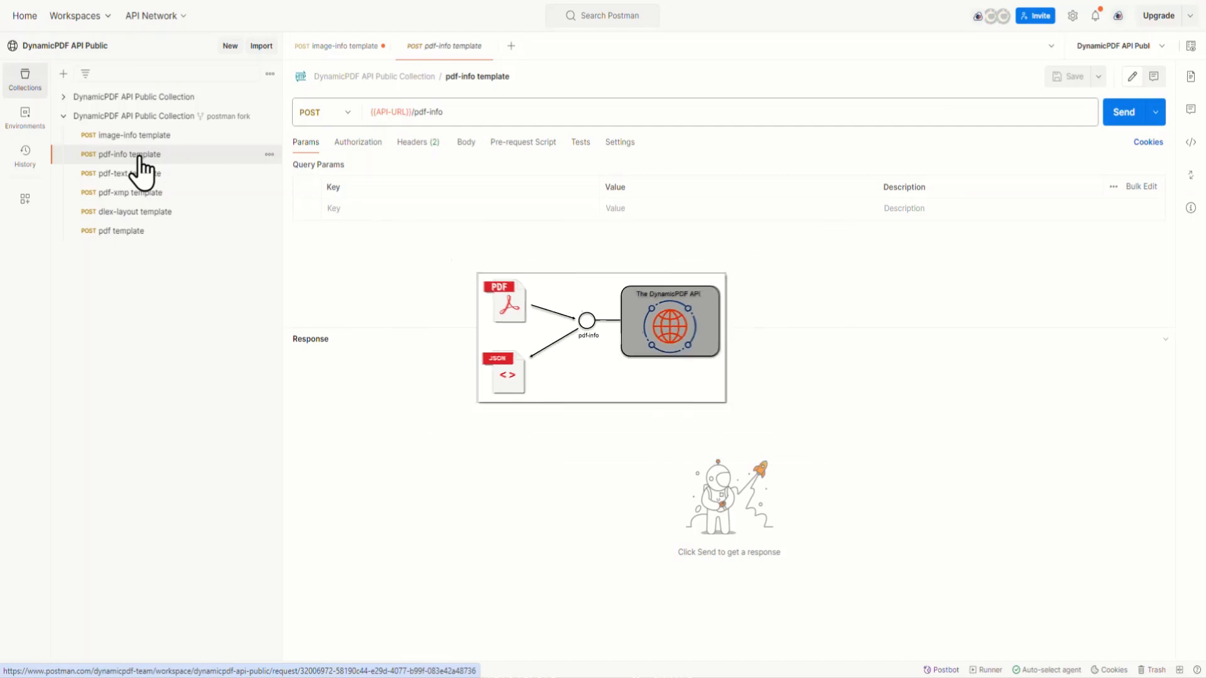
{"action": "left_click", "coordinate": [417, 144]}
{"action": "mouse_move", "coordinate": [390, 112]}
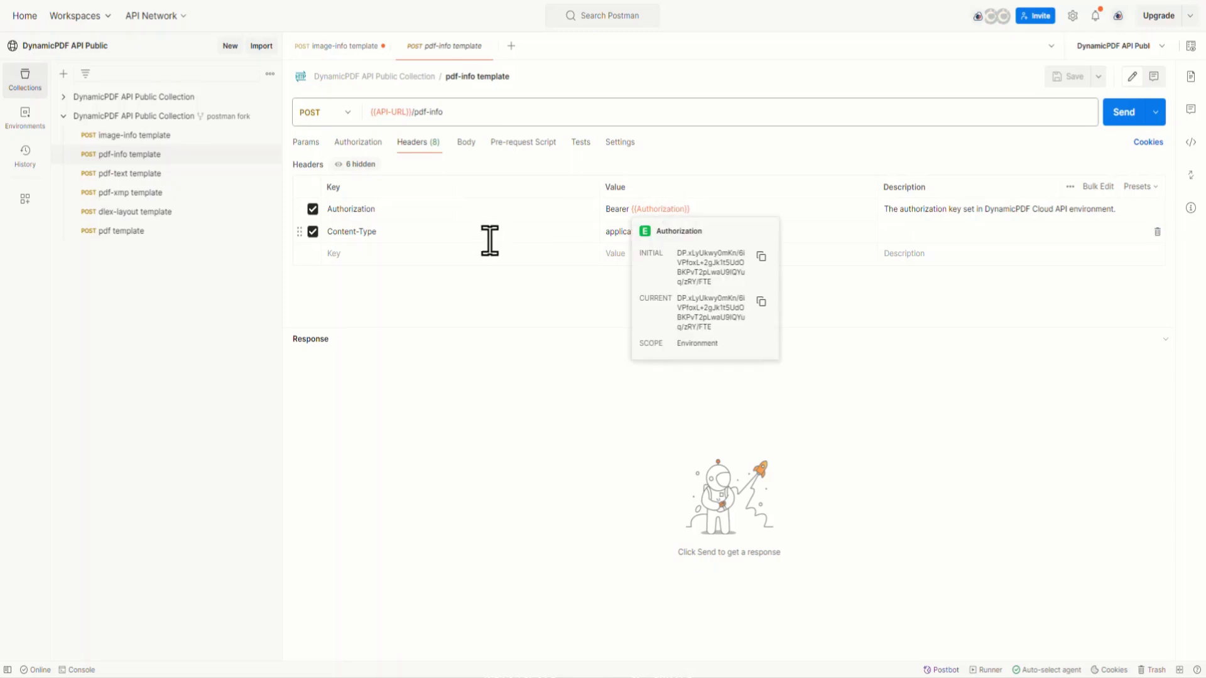
{"action": "left_click", "coordinate": [465, 143]}
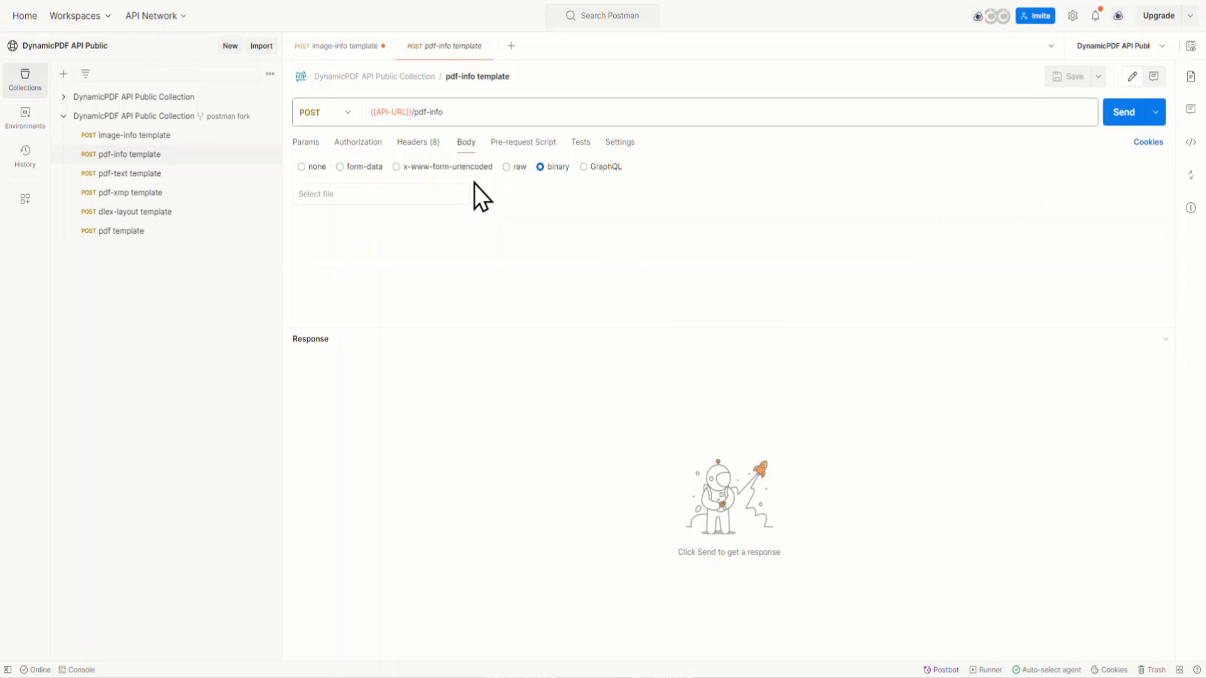
{"action": "left_click", "coordinate": [402, 193]}
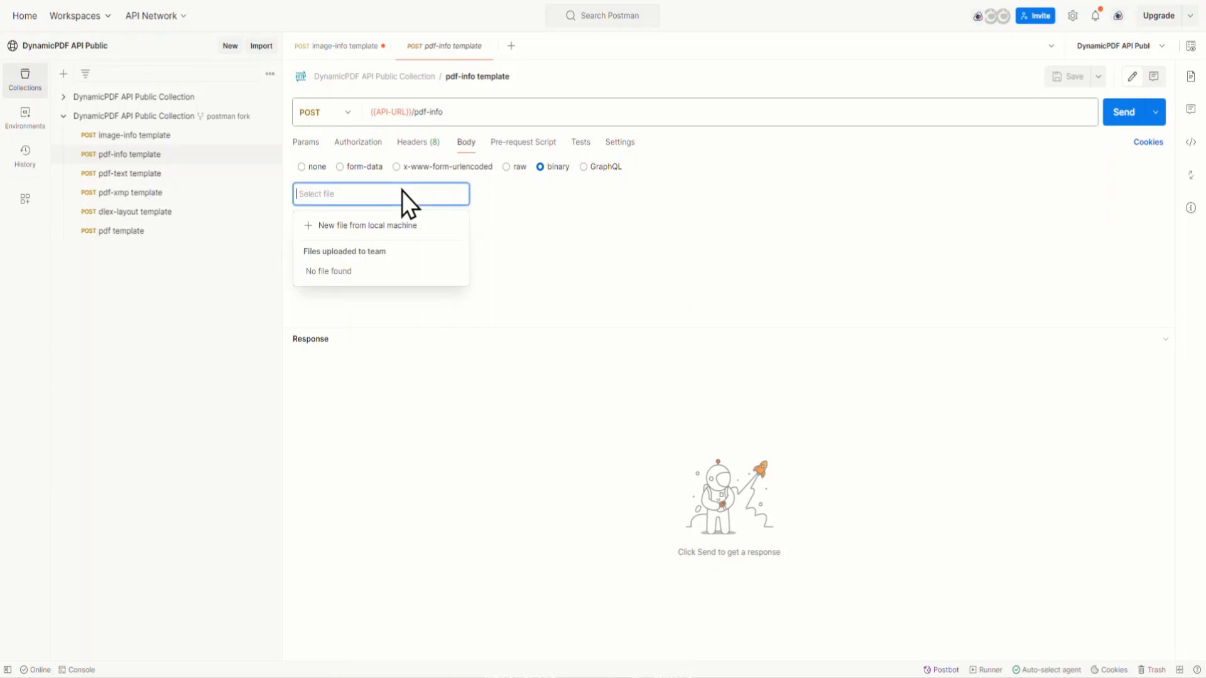
{"action": "left_click", "coordinate": [375, 226]}
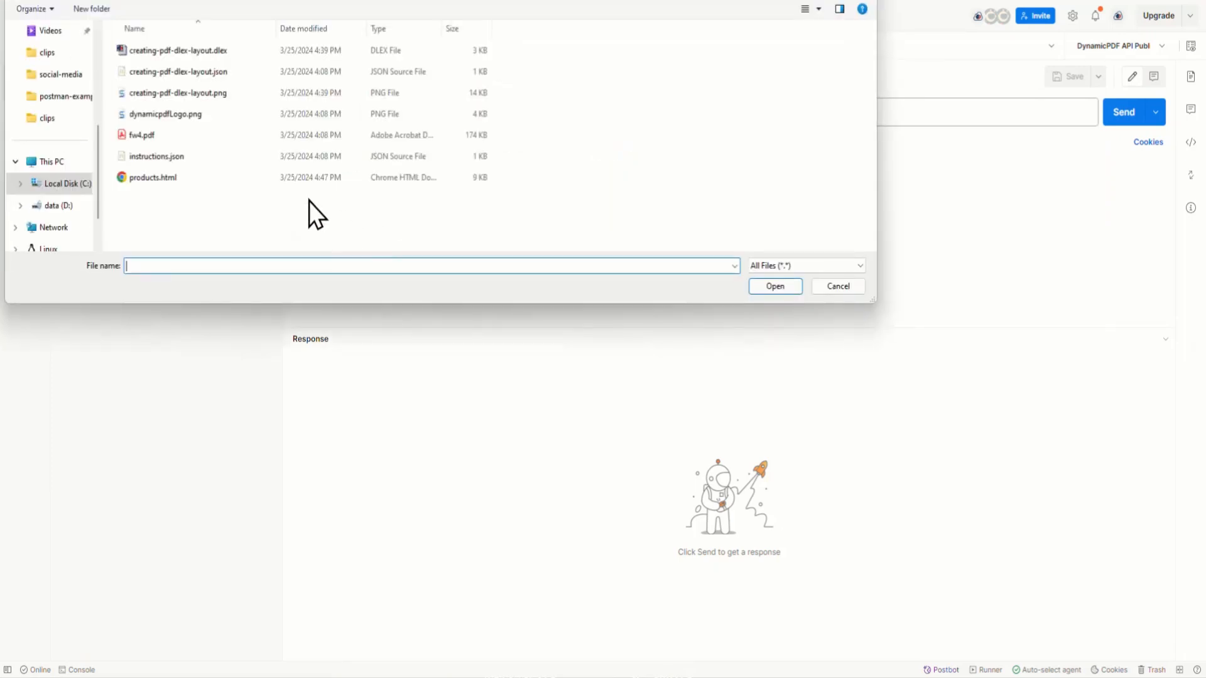
{"action": "double_click", "coordinate": [144, 135]}
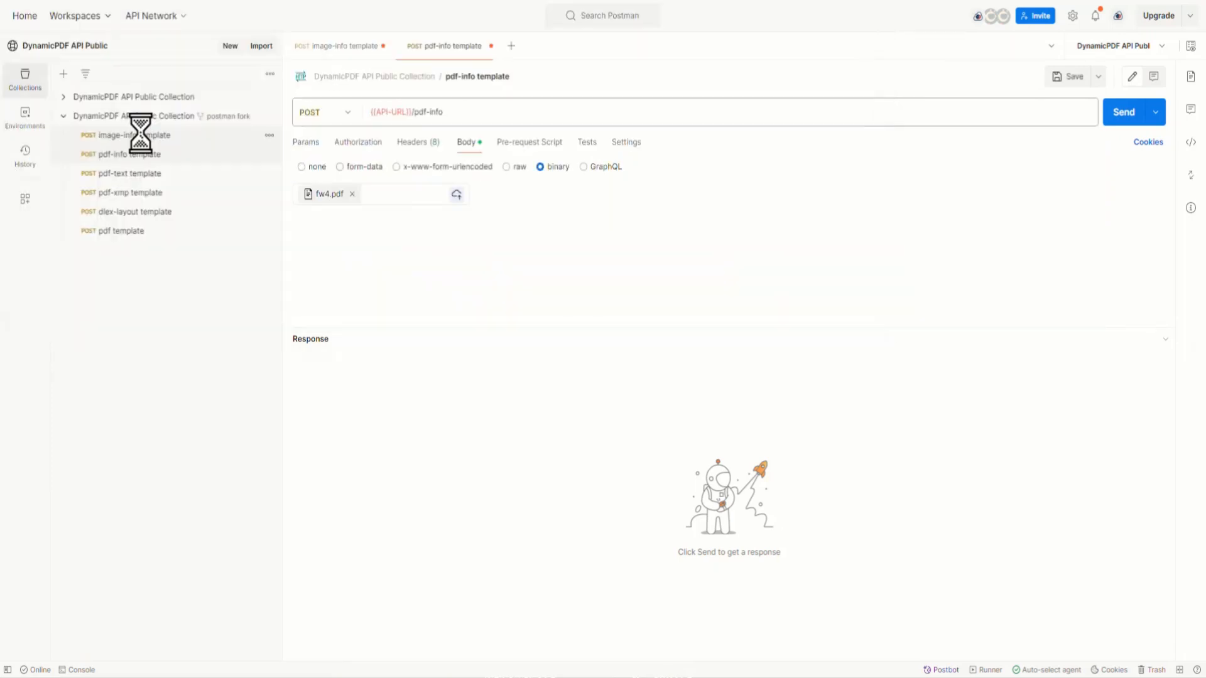
Step: Send the pdf-info request and look through the document metadata, pages and form fields in its JSON response
{"action": "left_click", "coordinate": [1120, 120]}
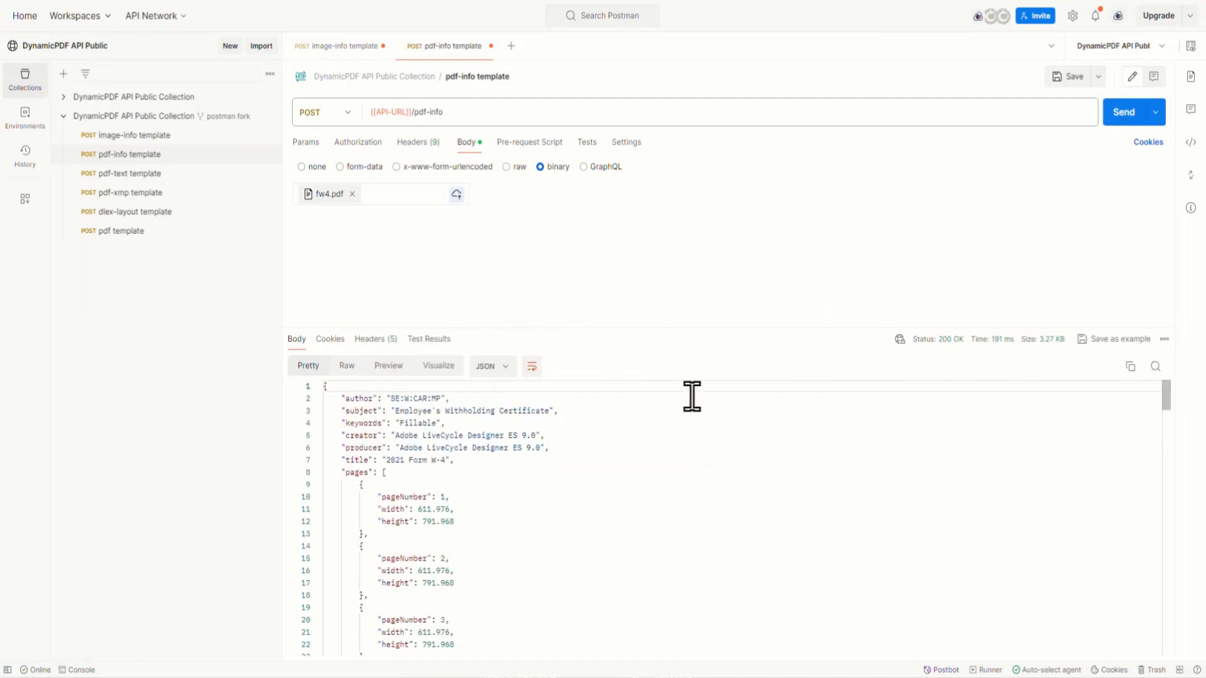
{"action": "left_click_drag", "start_coordinate": [699, 329], "coordinate": [708, 272]}
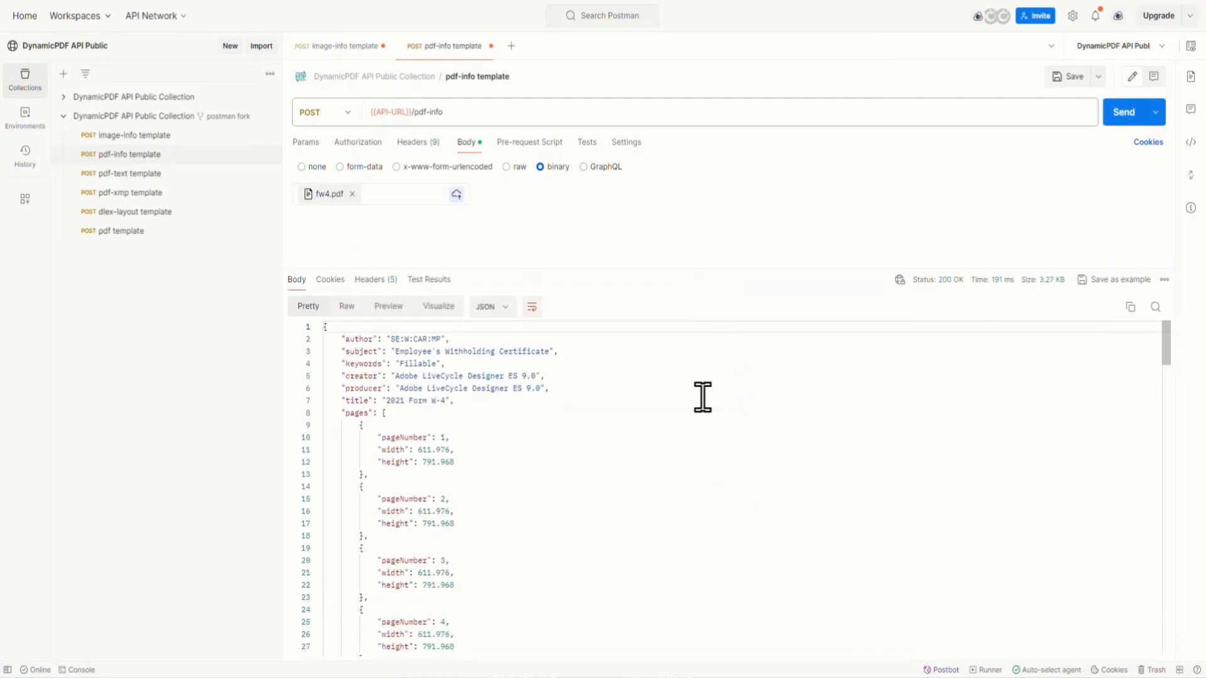
{"action": "scroll", "coordinate": [673, 426], "scroll_direction": "down", "scroll_amount": 7}
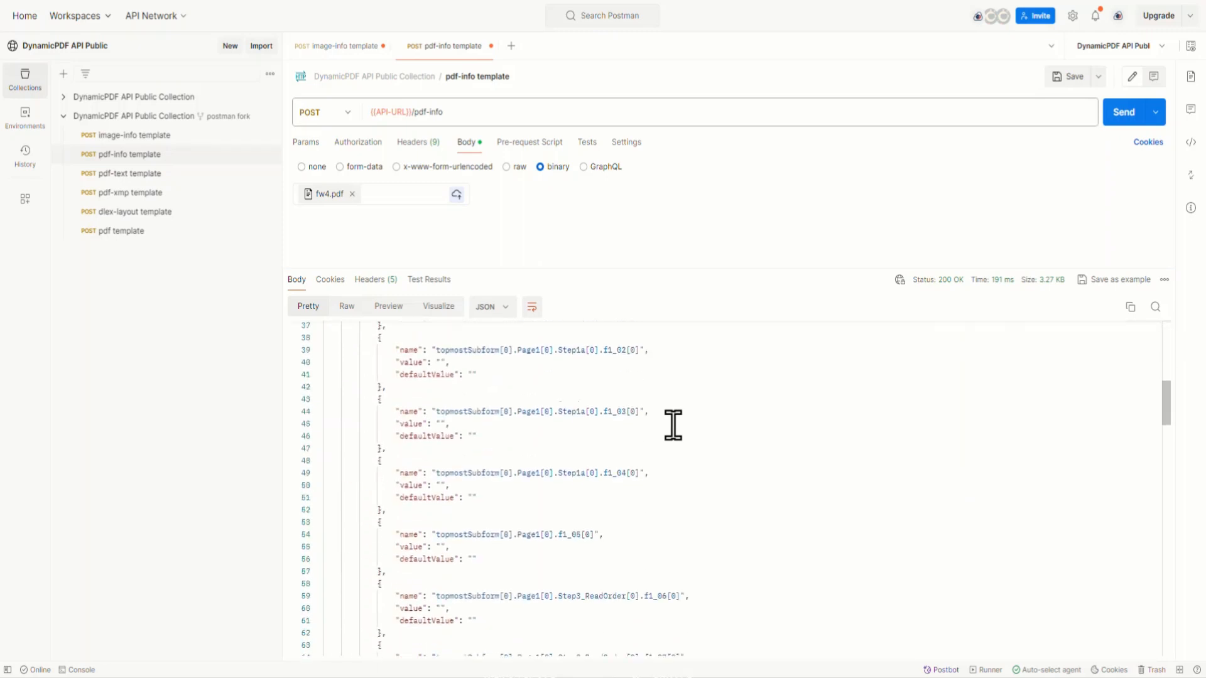
{"action": "scroll", "coordinate": [673, 426], "scroll_direction": "down", "scroll_amount": 8}
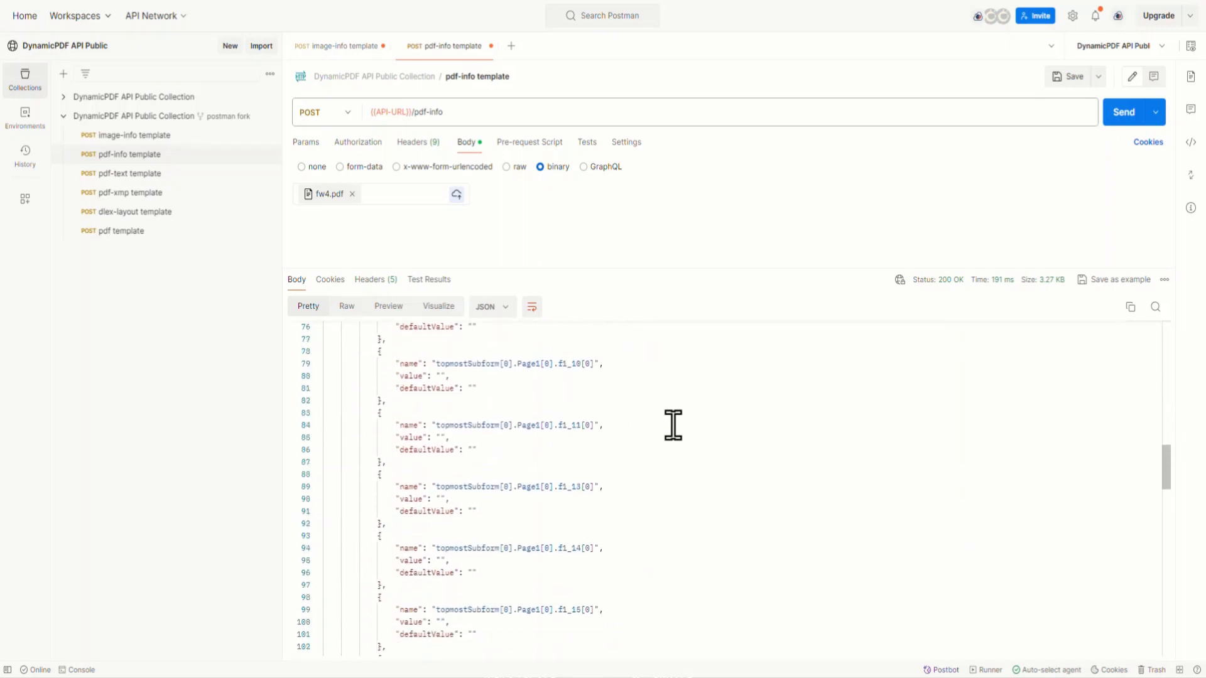
{"action": "scroll", "coordinate": [674, 426], "scroll_direction": "up", "scroll_amount": 4}
{"action": "left_click_drag", "start_coordinate": [646, 269], "coordinate": [662, 412]}
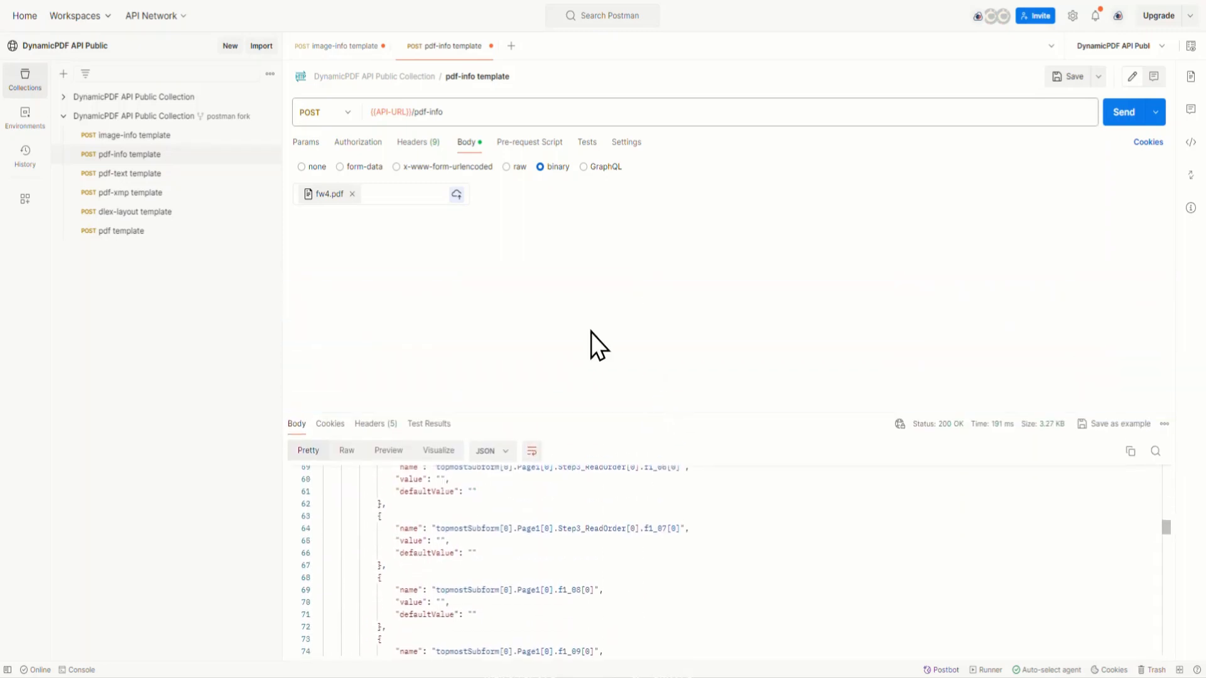
Step: Open the pdf-text template request, attach the local file fw4.pdf as its binary body, and send it
{"action": "left_click", "coordinate": [138, 174]}
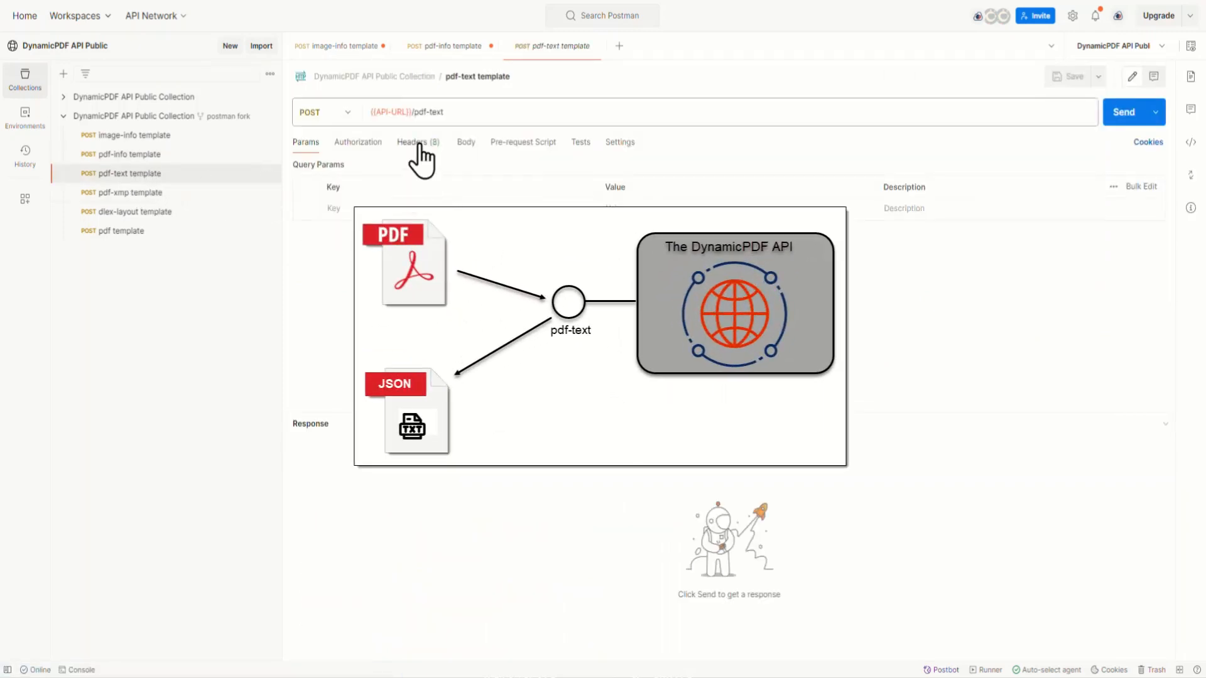
{"action": "left_click", "coordinate": [419, 144]}
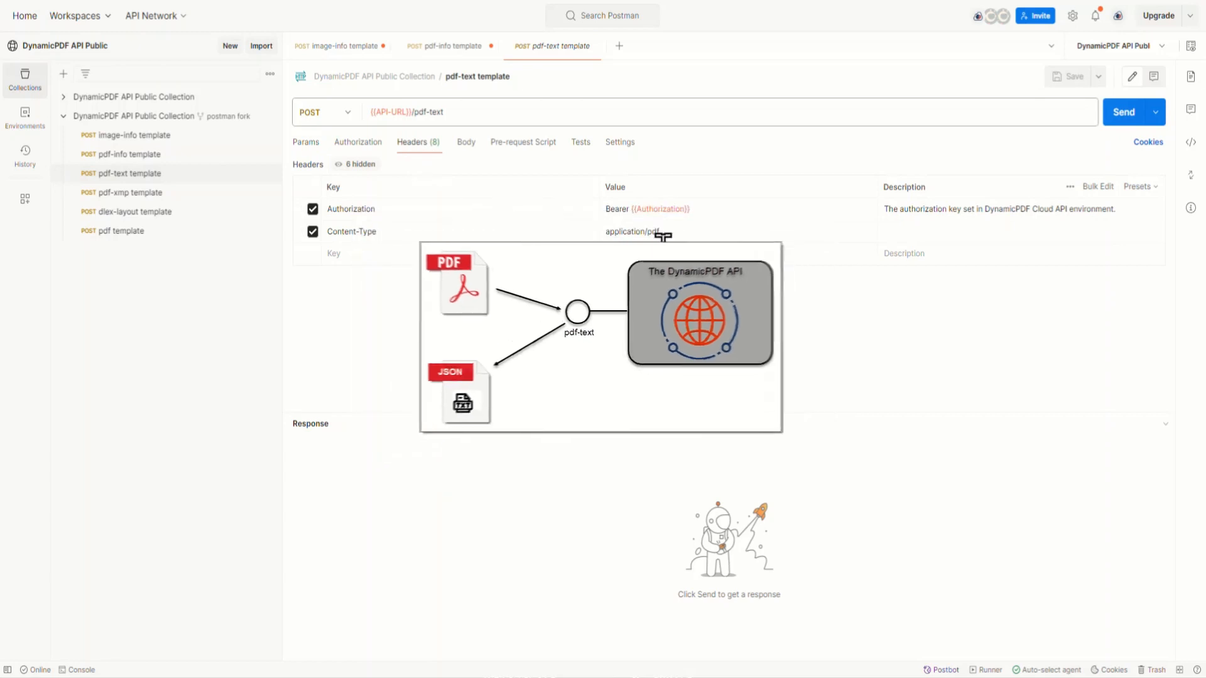
{"action": "left_click", "coordinate": [466, 144]}
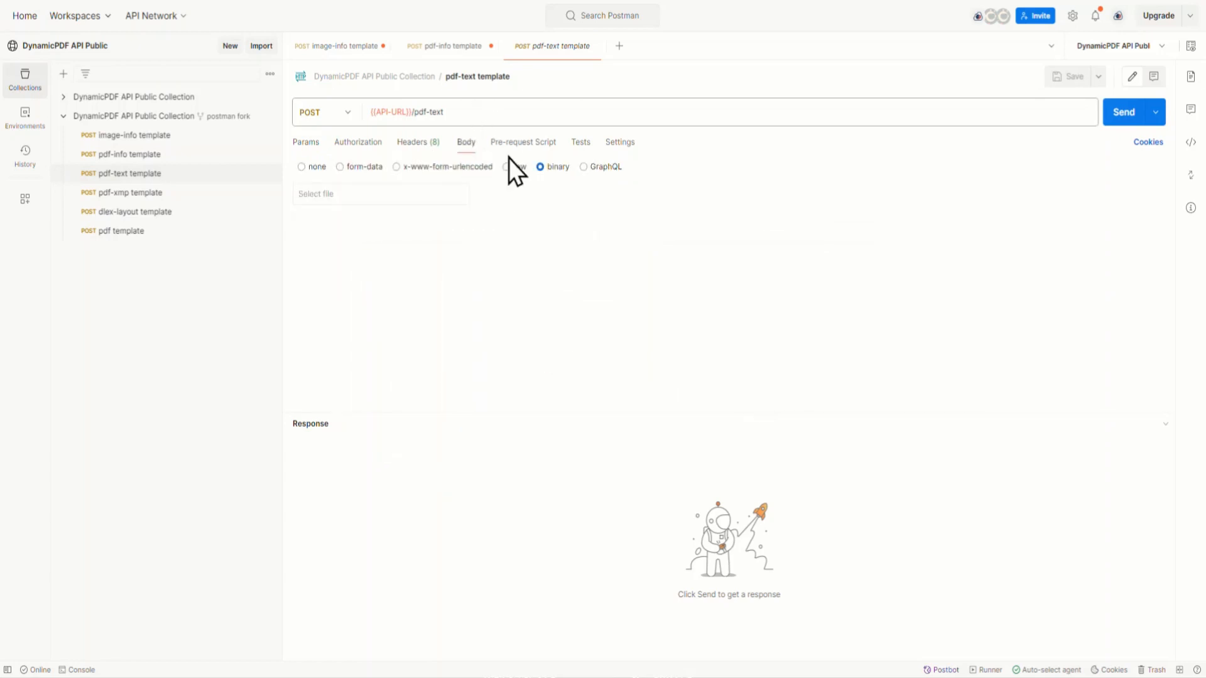
{"action": "left_click", "coordinate": [432, 193]}
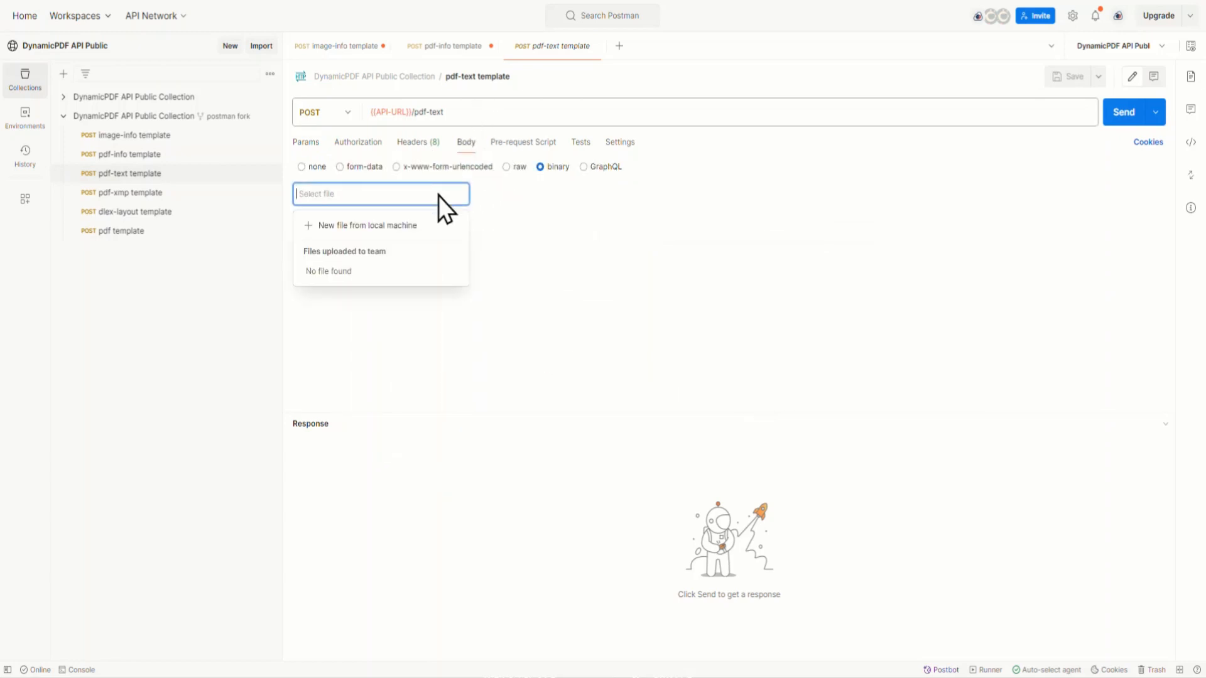
{"action": "left_click", "coordinate": [402, 227]}
{"action": "double_click", "coordinate": [143, 136]}
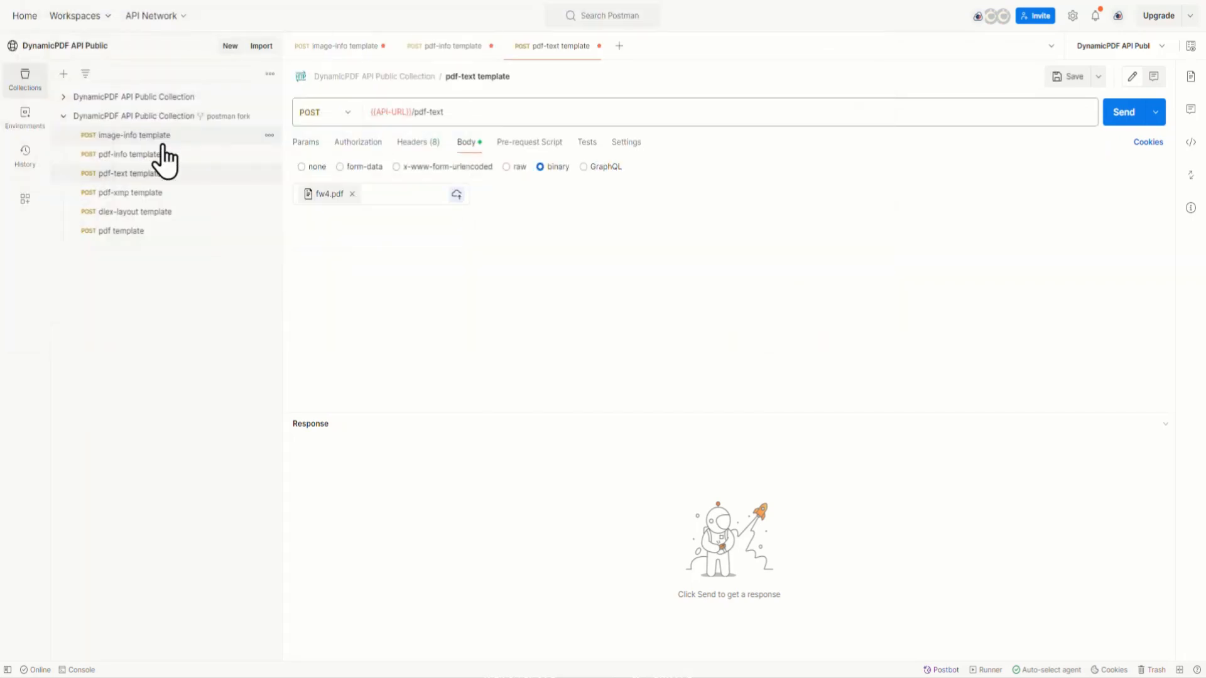
{"action": "left_click", "coordinate": [1117, 115]}
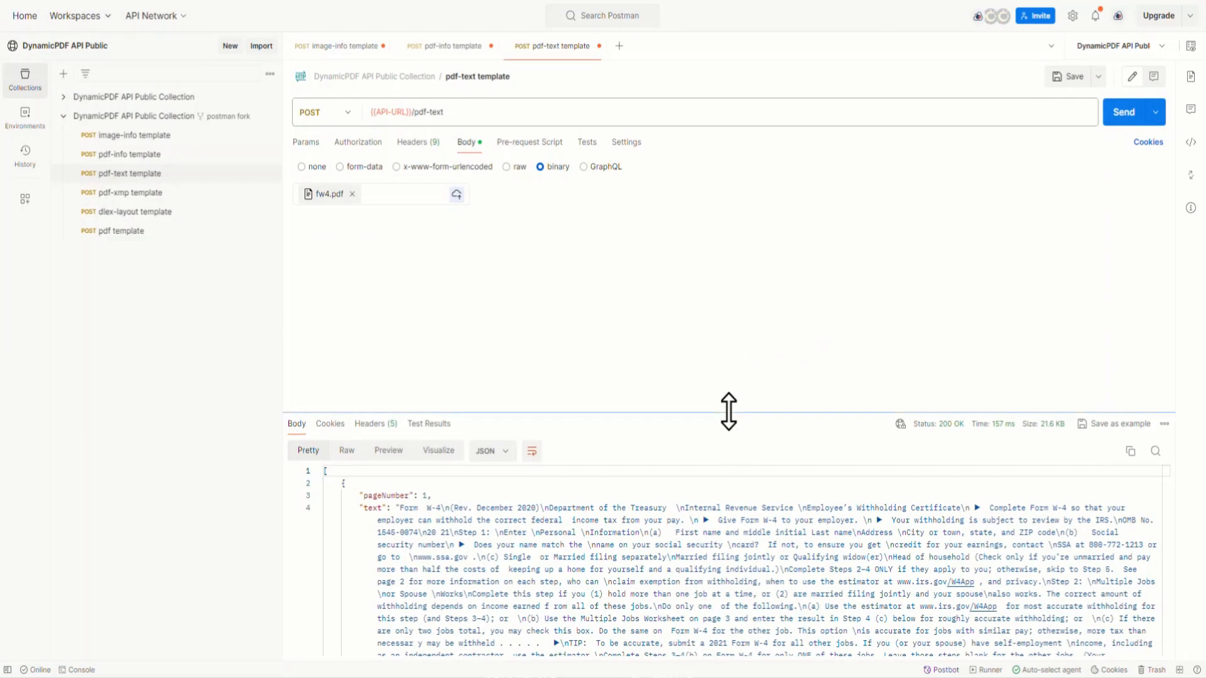
Step: Look through the extracted text of each page in the pdf-text response
{"action": "left_click_drag", "start_coordinate": [727, 412], "coordinate": [726, 285]}
{"action": "scroll", "coordinate": [782, 449], "scroll_direction": "down", "scroll_amount": 15}
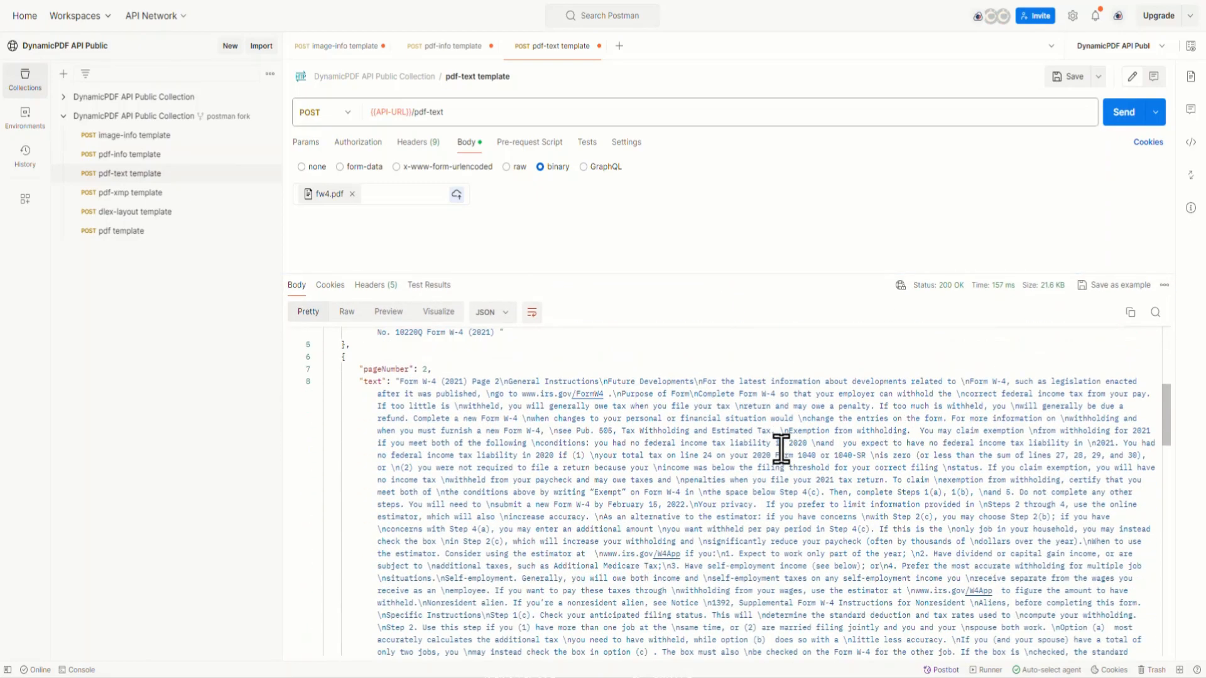
{"action": "scroll", "coordinate": [781, 449], "scroll_direction": "up", "scroll_amount": 15}
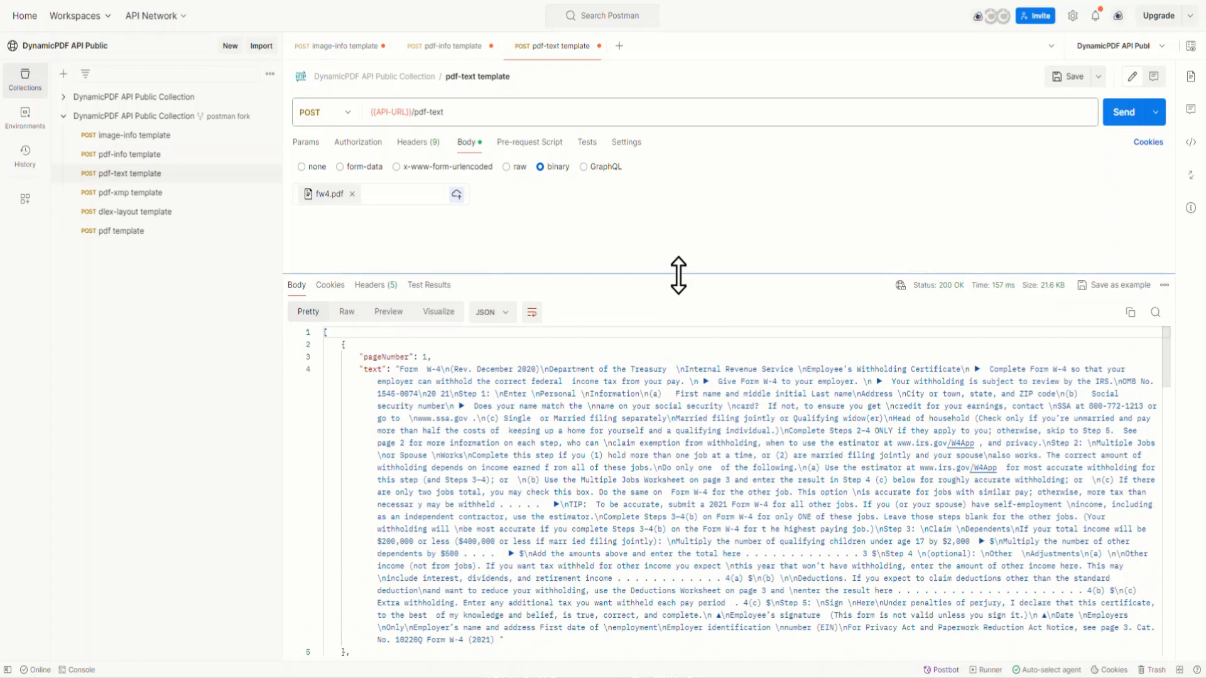
{"action": "left_click_drag", "start_coordinate": [679, 277], "coordinate": [673, 402]}
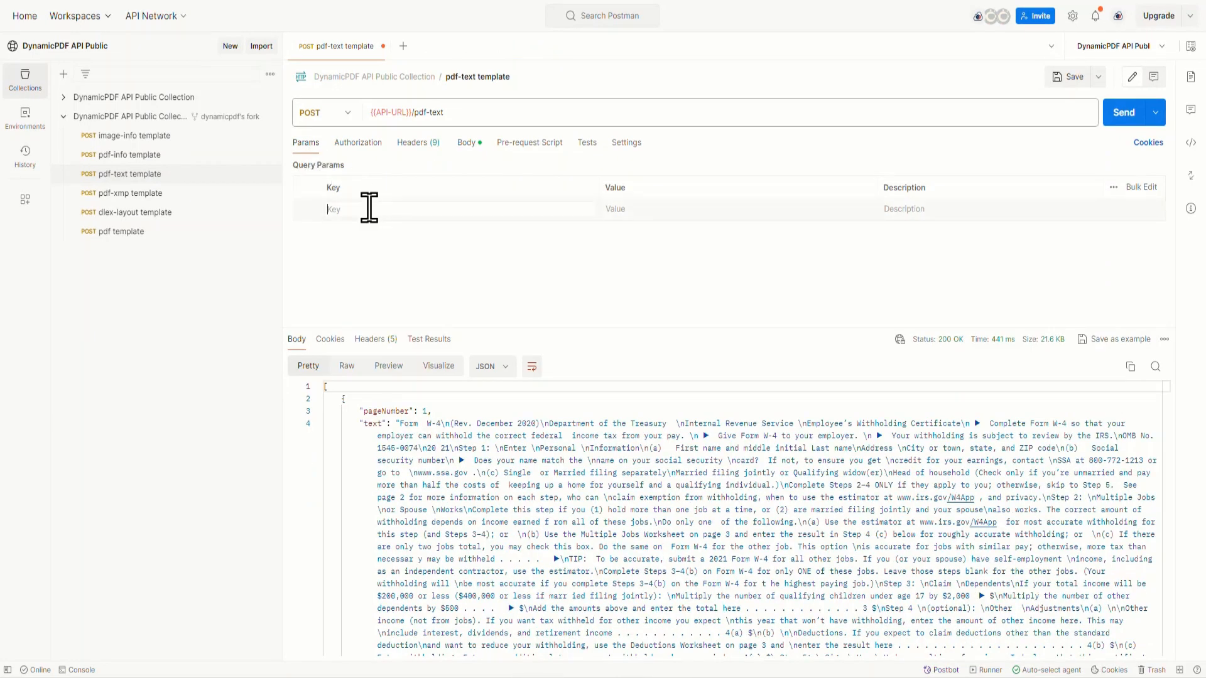
Step: Add the query parameters startPage with value 2 and pageCount with value 1 to the pdf-text request
{"action": "type", "text": "startPa"}
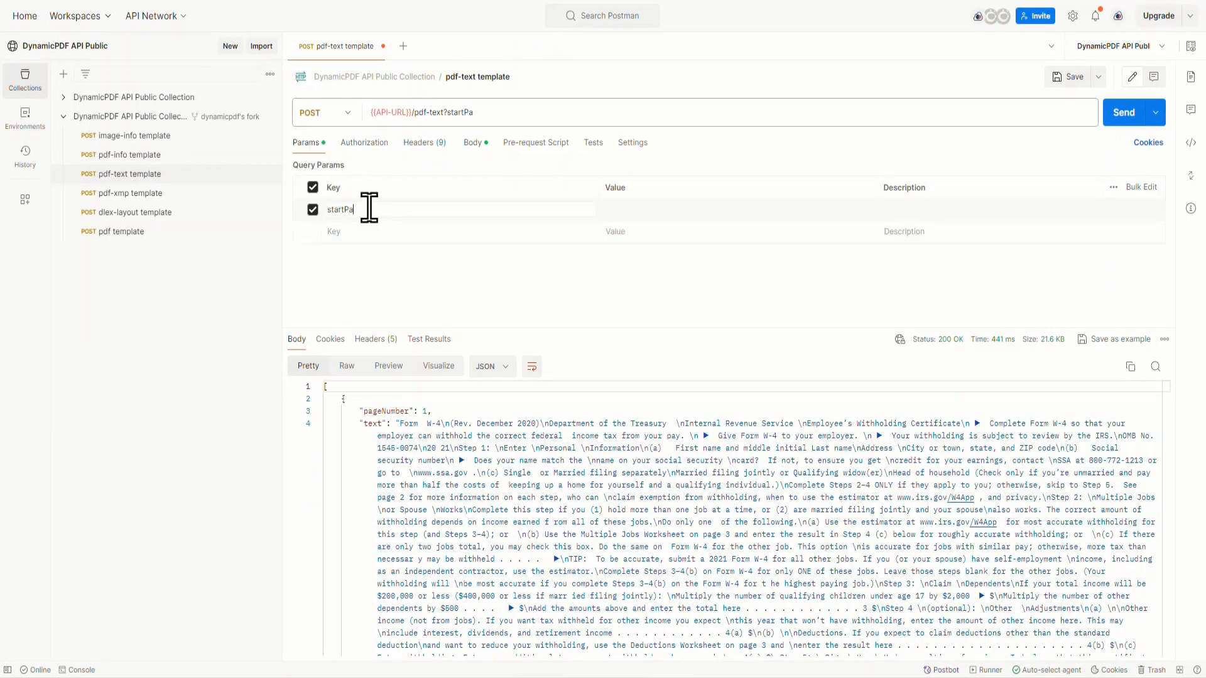
{"action": "type", "text": "ge"}
{"action": "left_click", "coordinate": [647, 209]}
{"action": "type", "text": "2&pageCount"}
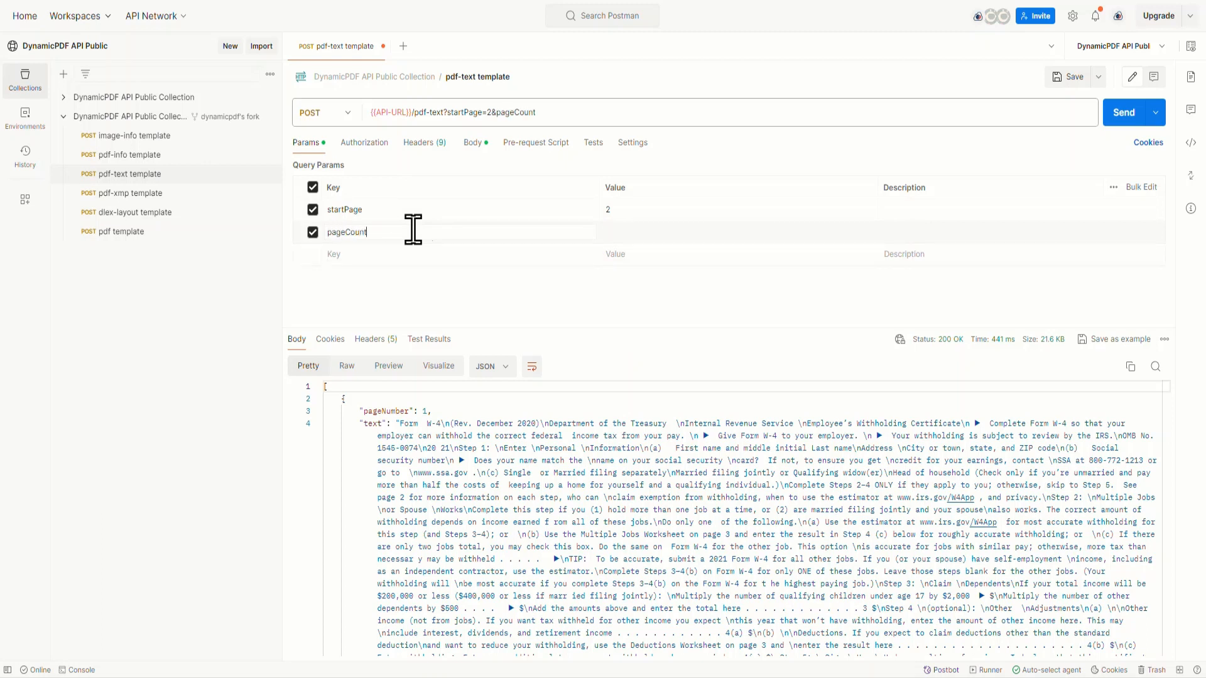
{"action": "left_click", "coordinate": [643, 230]}
{"action": "type", "text": "1"}
Step: Send the pdf-text request with its page-range parameters and look through the returned page text
{"action": "left_click", "coordinate": [1129, 117]}
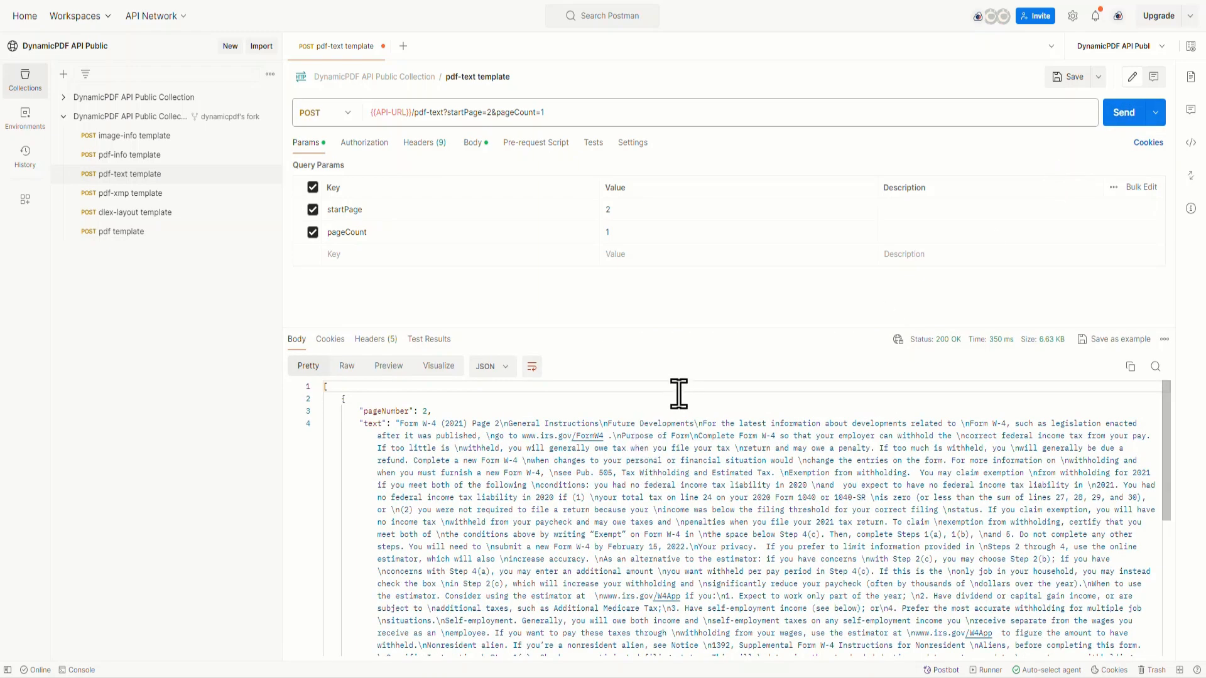
{"action": "mouse_move", "coordinate": [688, 328]}
{"action": "left_mouse_down"}
{"action": "mouse_move", "coordinate": [722, 135]}
{"action": "mouse_move", "coordinate": [694, 220]}
{"action": "mouse_move", "coordinate": [694, 340]}
{"action": "left_mouse_up"}
{"action": "scroll", "coordinate": [703, 352], "scroll_direction": "down", "scroll_amount": 3}
{"action": "scroll", "coordinate": [703, 356], "scroll_direction": "up", "scroll_amount": 10}
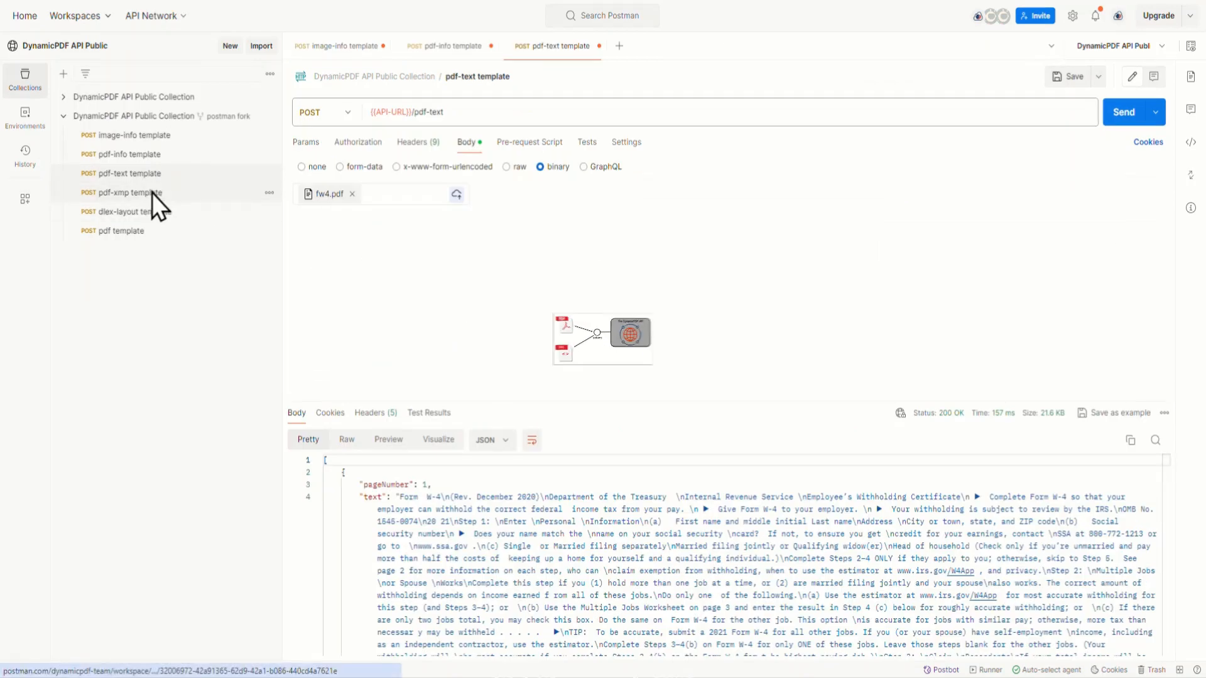
Step: Open the pdf-xmp template request, review its headers, and attach the local file fw4.pdf as the binary body
{"action": "left_click", "coordinate": [152, 193]}
{"action": "left_click", "coordinate": [418, 145]}
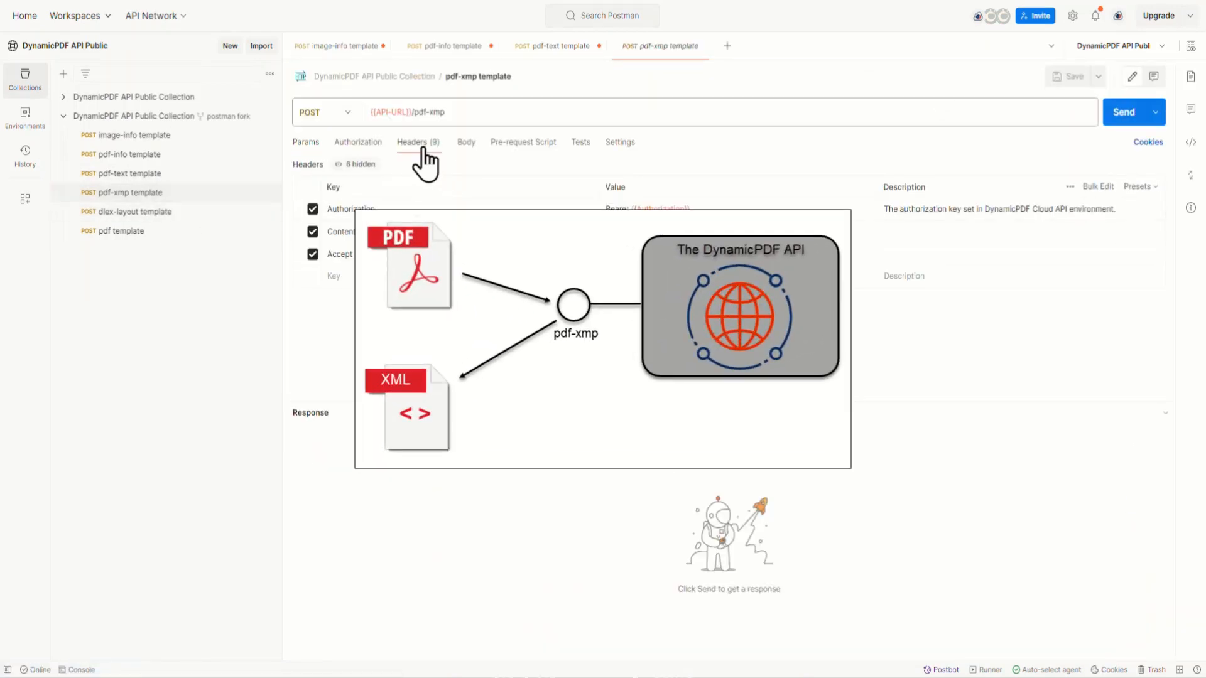
{"action": "left_click", "coordinate": [463, 143]}
{"action": "left_click", "coordinate": [429, 194]}
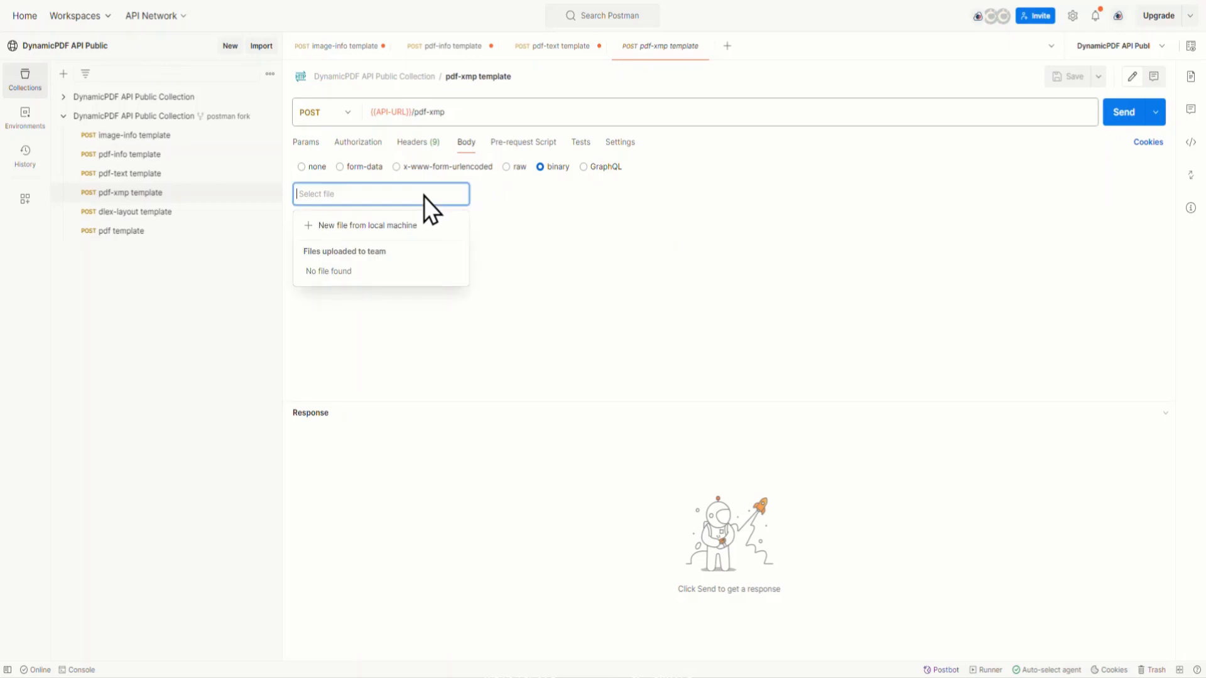
{"action": "left_click", "coordinate": [397, 229]}
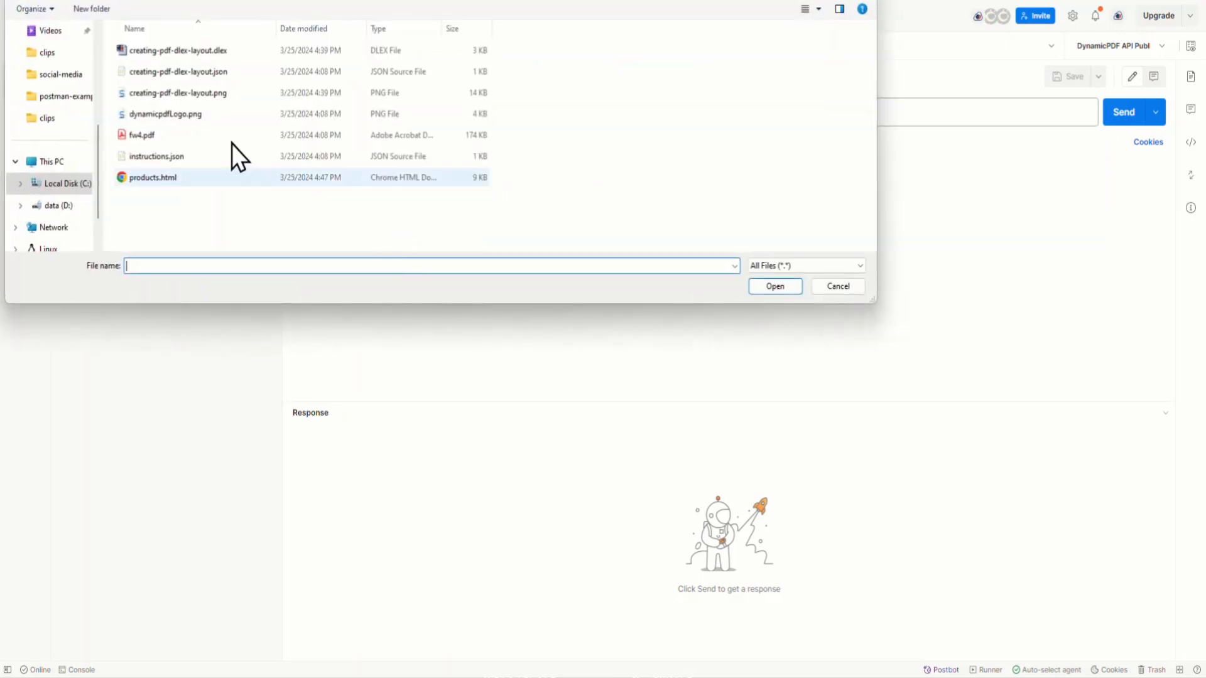
{"action": "double_click", "coordinate": [137, 138]}
Step: Send the pdf-xmp request and look through the XMP metadata in its XML response
{"action": "left_click", "coordinate": [1123, 113]}
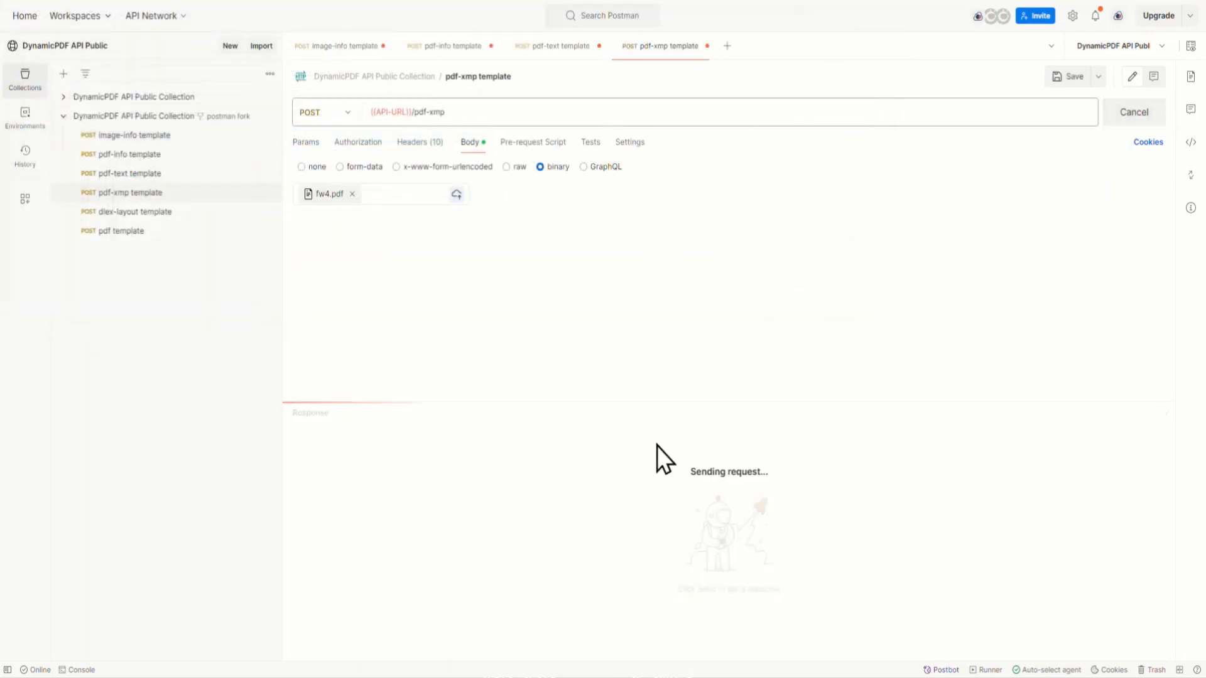
{"action": "left_click_drag", "start_coordinate": [628, 401], "coordinate": [628, 246]}
{"action": "scroll", "coordinate": [681, 467], "scroll_direction": "down", "scroll_amount": 3}
{"action": "scroll", "coordinate": [681, 467], "scroll_direction": "down", "scroll_amount": 3}
{"action": "scroll", "coordinate": [681, 467], "scroll_direction": "up", "scroll_amount": 10}
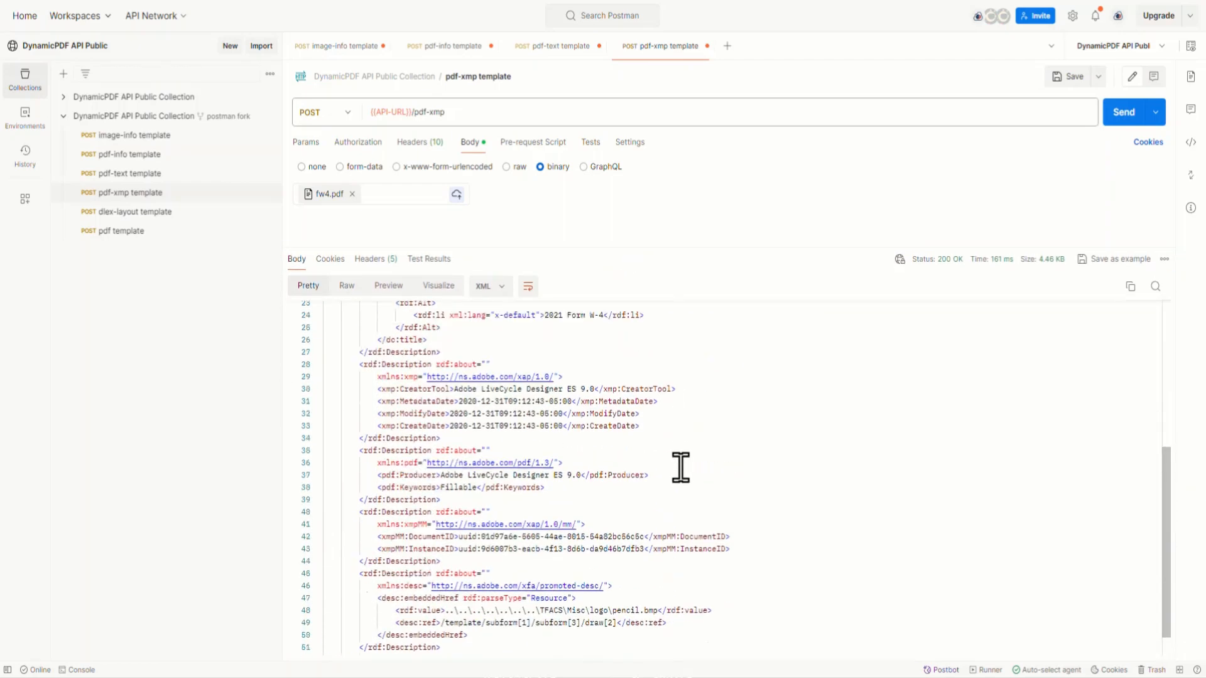
{"action": "left_click_drag", "start_coordinate": [649, 247], "coordinate": [655, 331]}
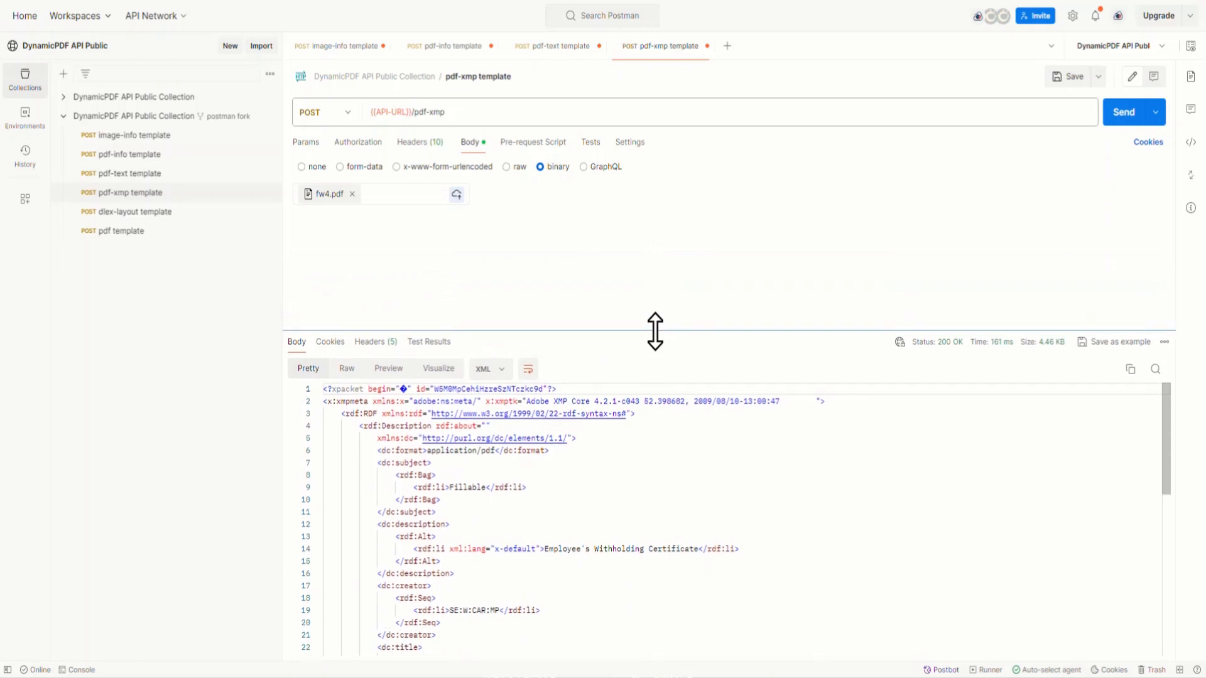
Step: Open the dlex-layout template request and attach the local file creating-pdf-dlex-layout.json to its LayoutData form-data field
{"action": "left_click", "coordinate": [142, 212]}
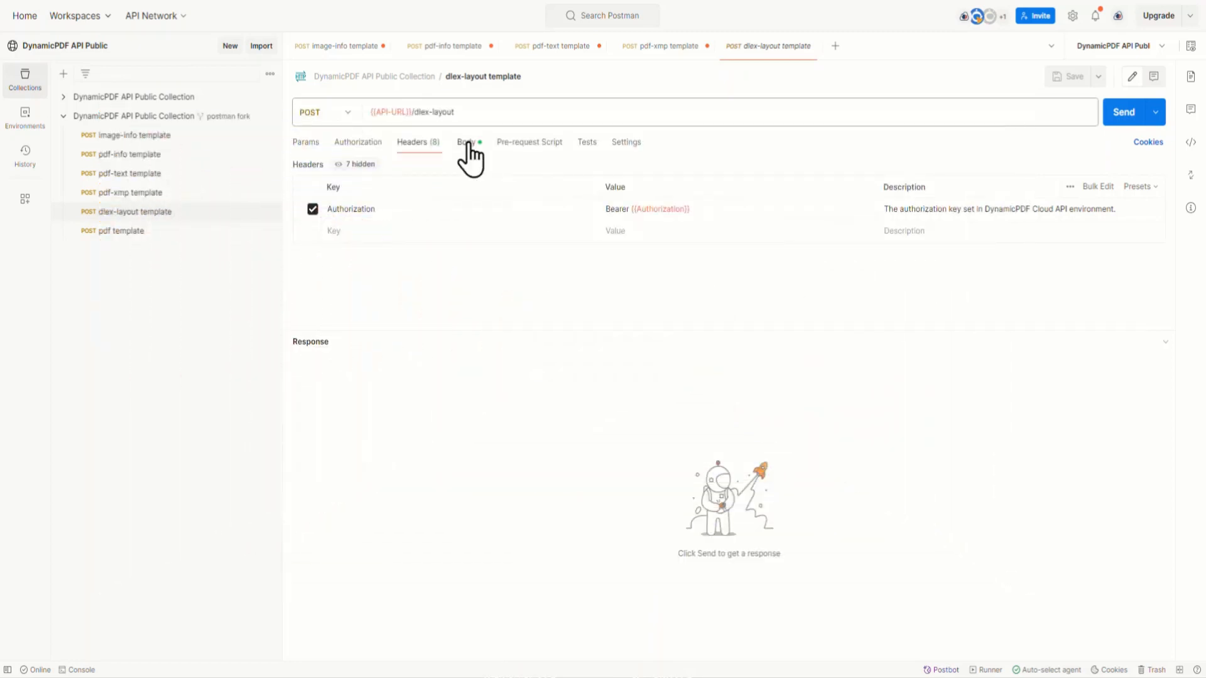
{"action": "left_click", "coordinate": [466, 144]}
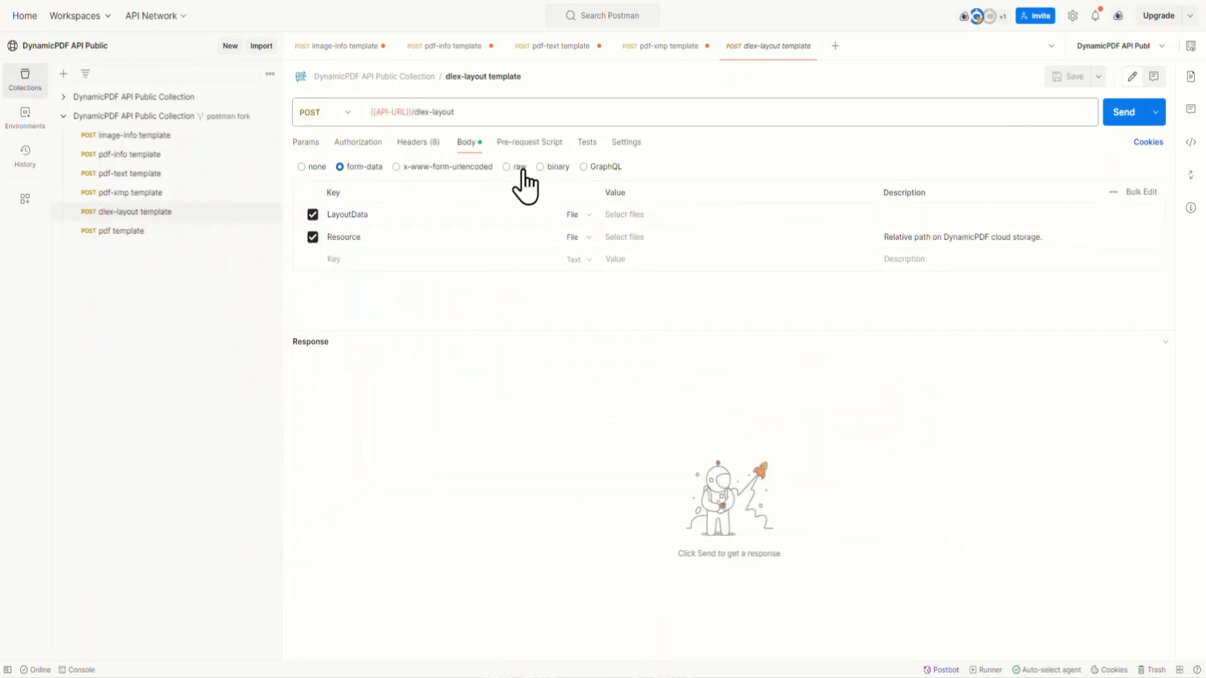
{"action": "left_click", "coordinate": [635, 215]}
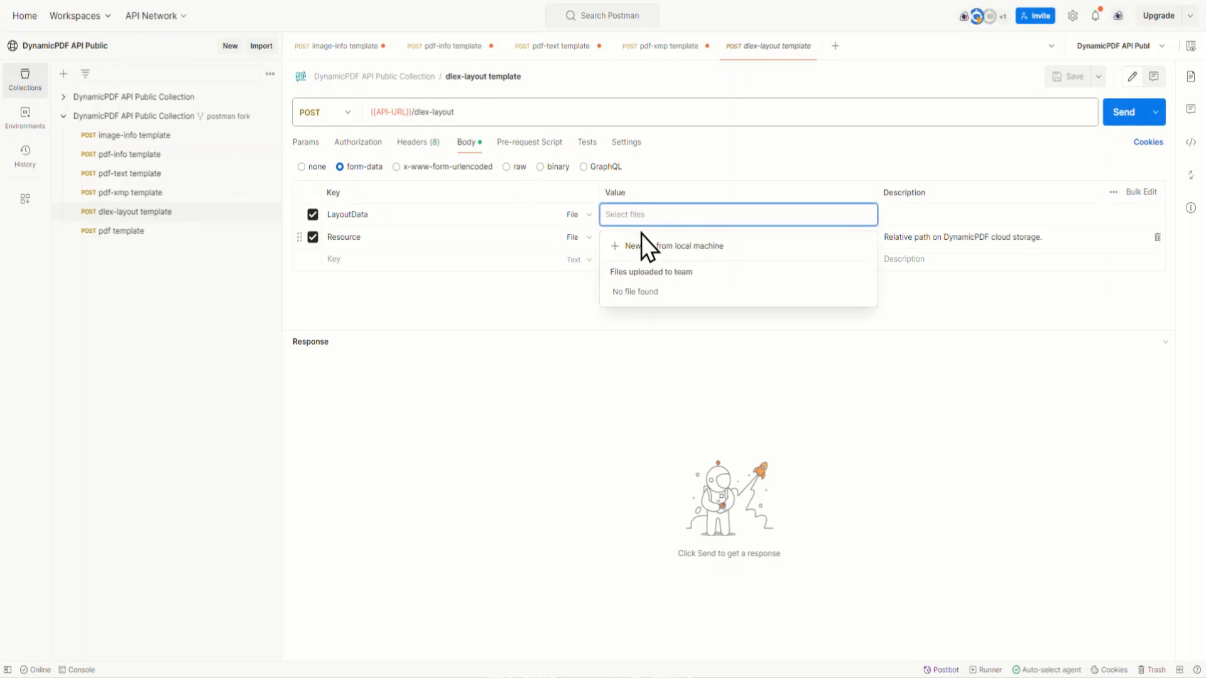
{"action": "left_click", "coordinate": [649, 246]}
{"action": "left_click", "coordinate": [189, 72]}
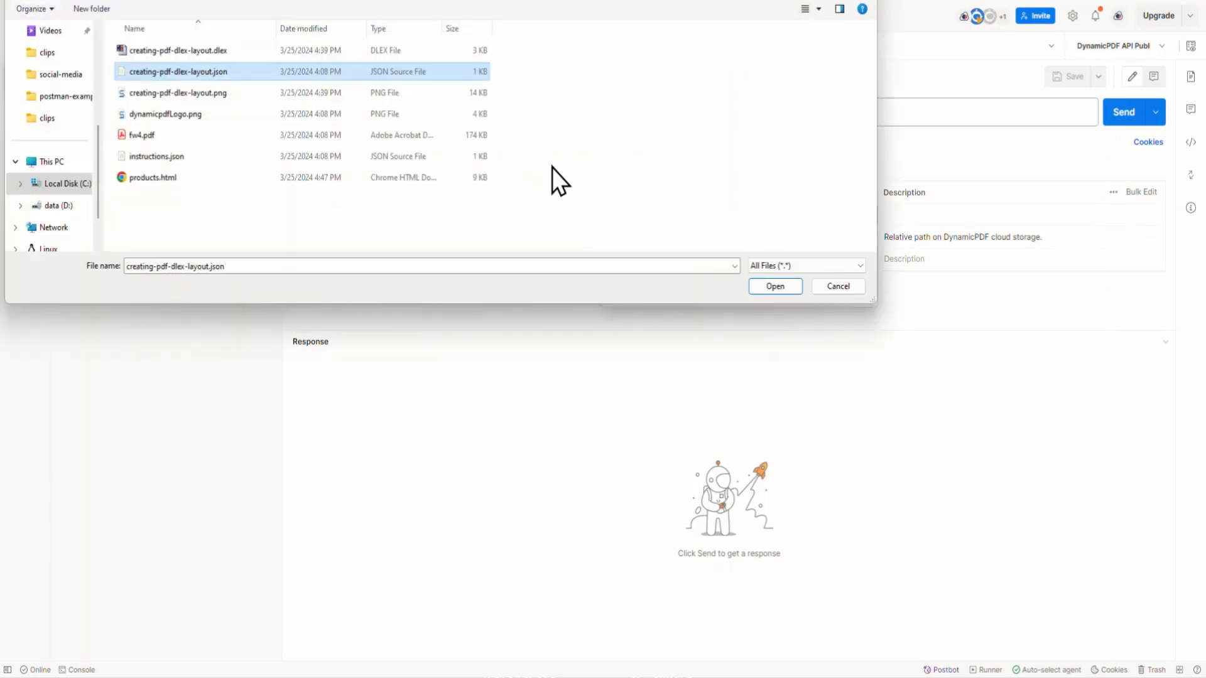
{"action": "left_click", "coordinate": [789, 292]}
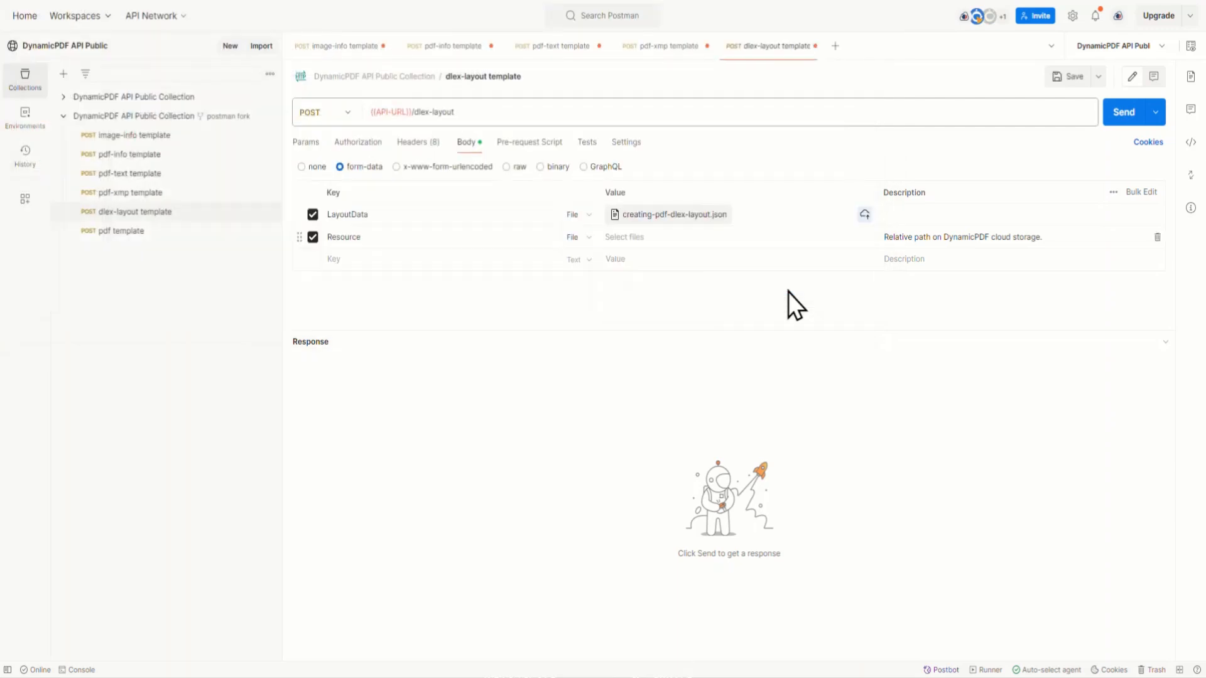
Step: Attach the local file creating-pdf-dlex-layout.dlex to the Resource form-data field
{"action": "left_click", "coordinate": [658, 237]}
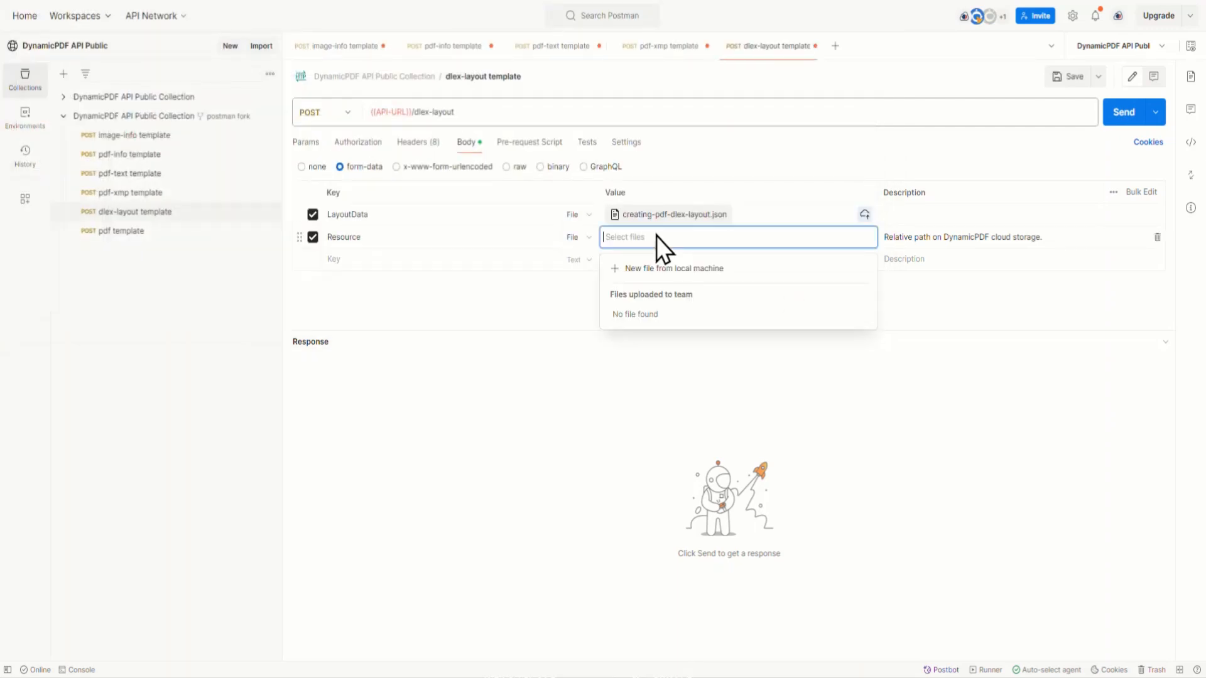
{"action": "left_click", "coordinate": [654, 270]}
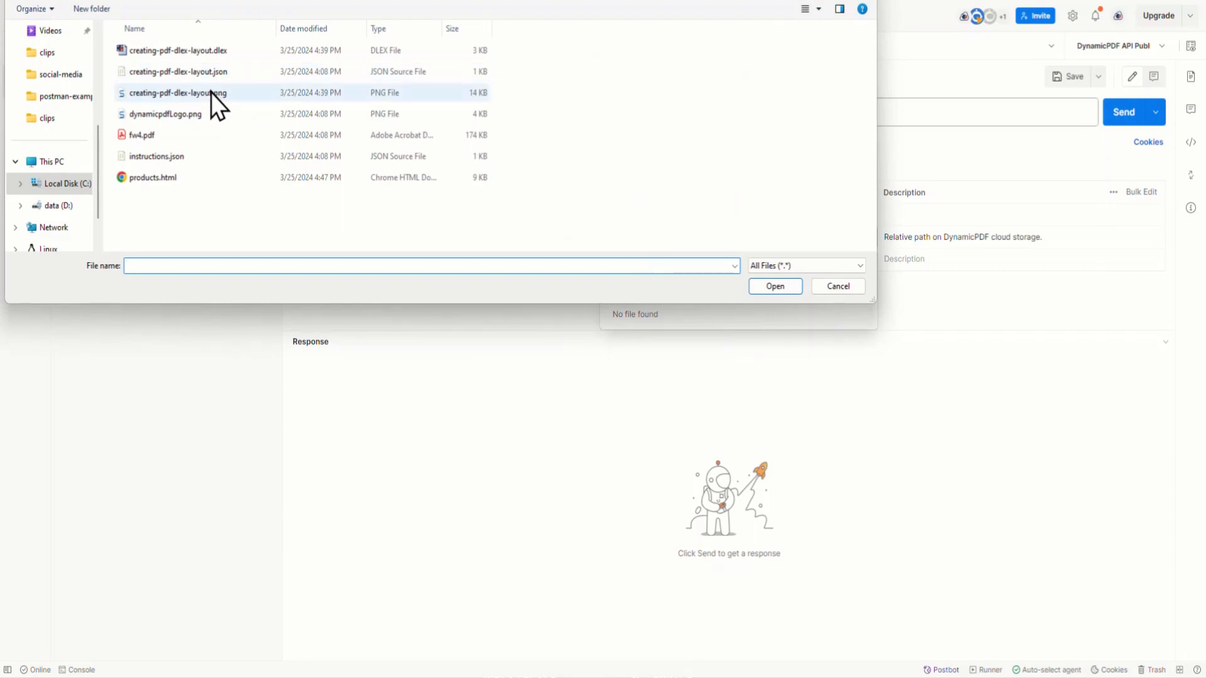
{"action": "left_click", "coordinate": [208, 50]}
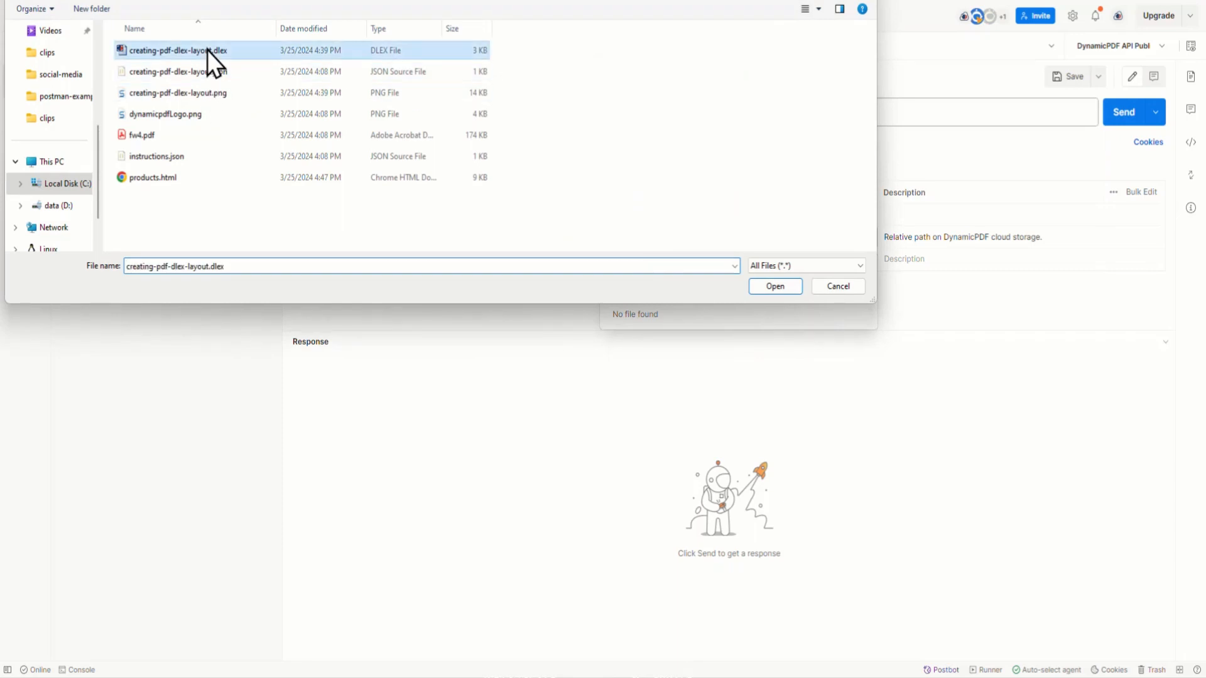
{"action": "left_click", "coordinate": [774, 287]}
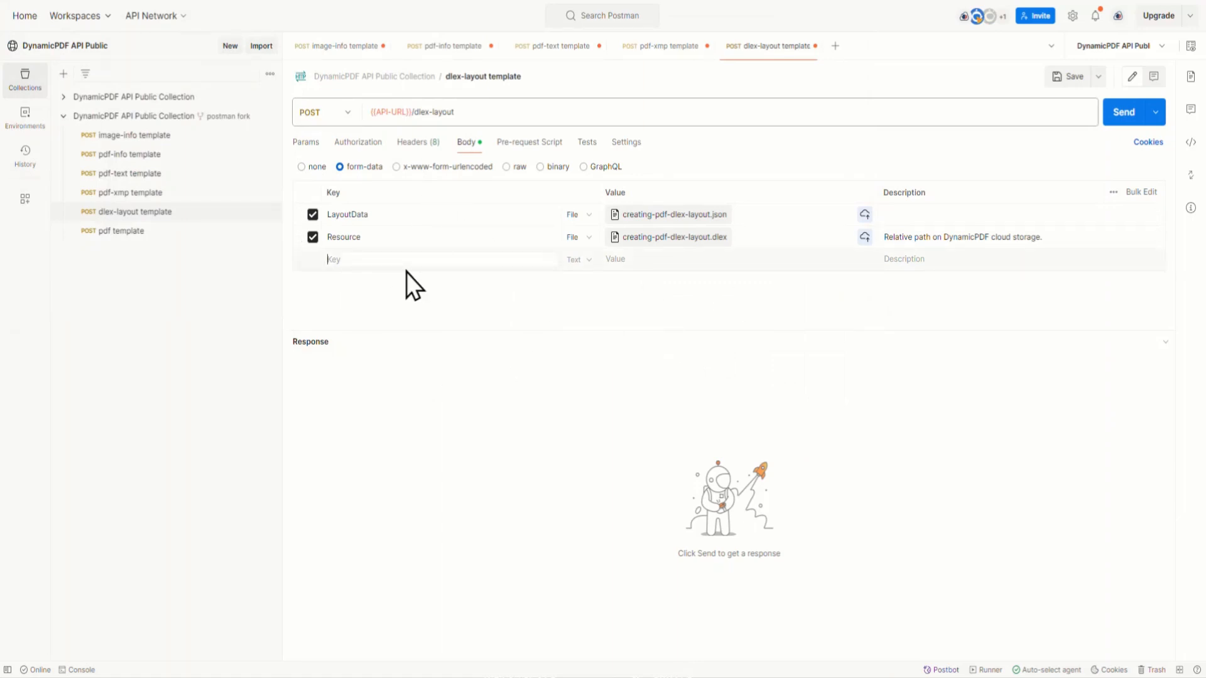
Step: Add a second form-data field named Resource, set its type to File, and attach the local file creating-pdf-dlex-layout.png
{"action": "type", "text": "Resource"}
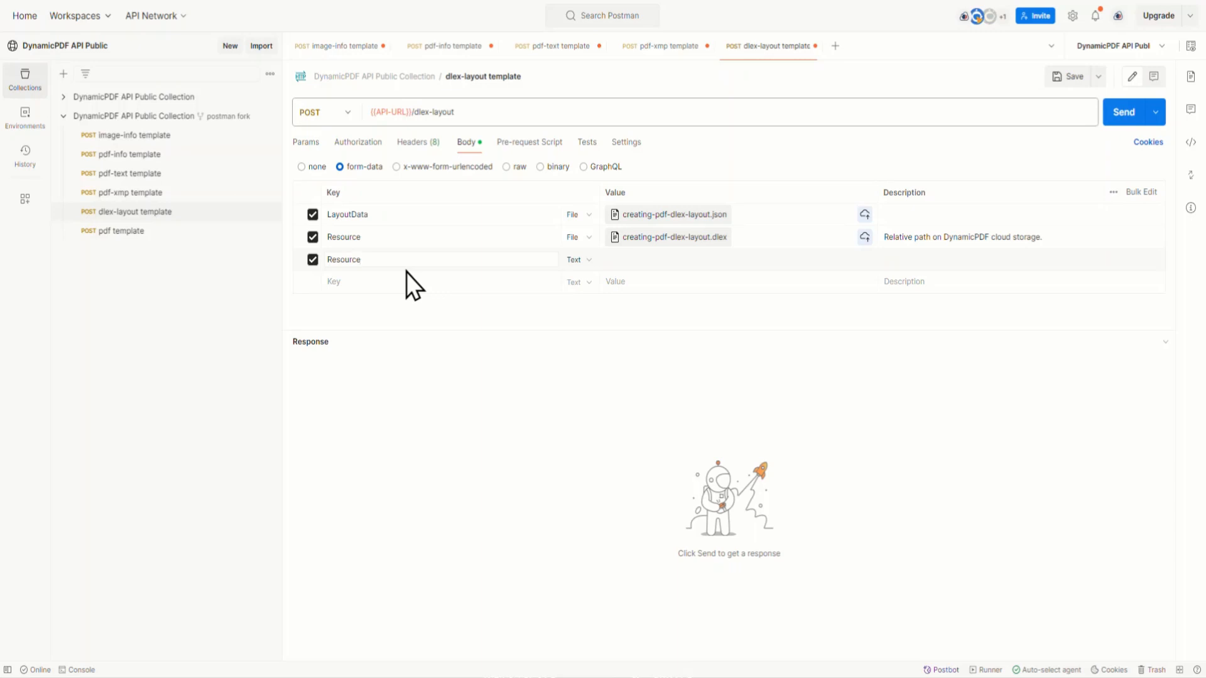
{"action": "left_click", "coordinate": [587, 262]}
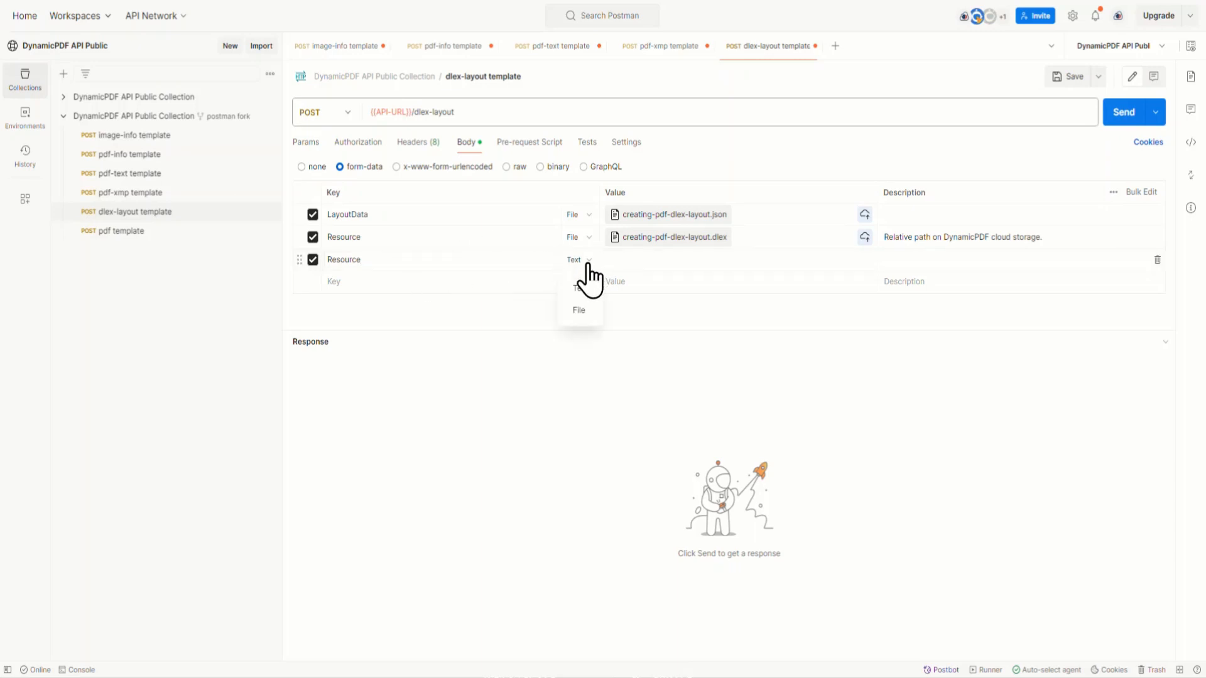
{"action": "left_click", "coordinate": [579, 311]}
{"action": "left_click", "coordinate": [640, 258]}
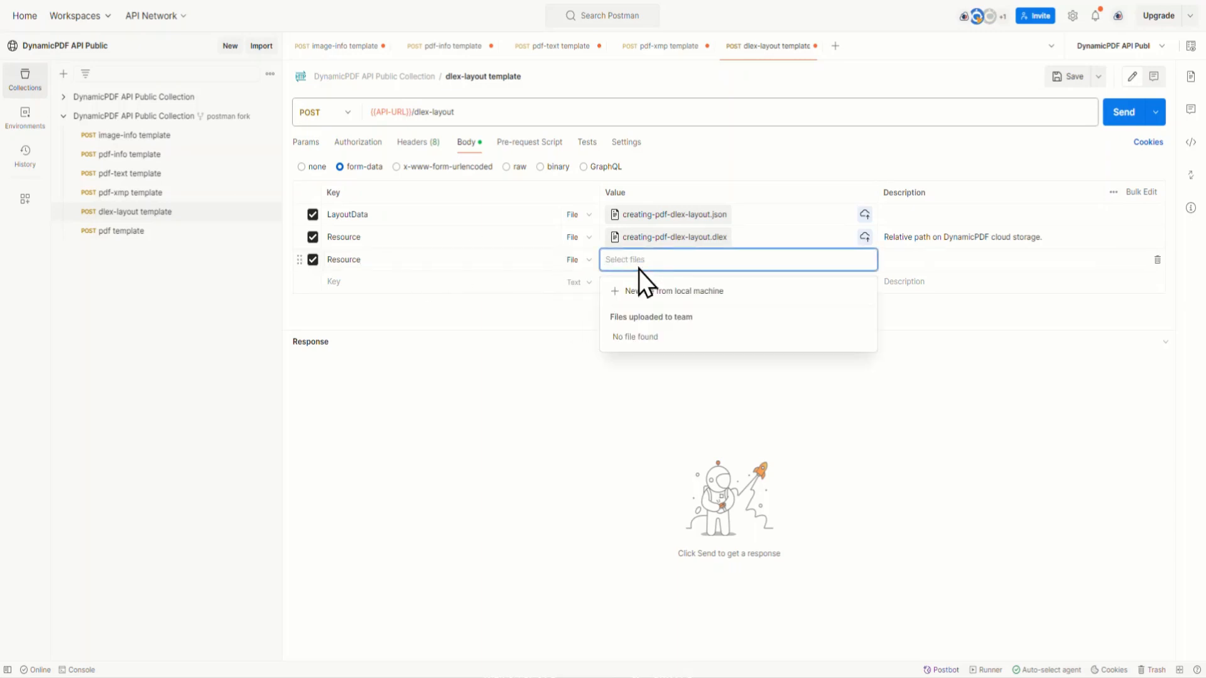
{"action": "left_click", "coordinate": [640, 292]}
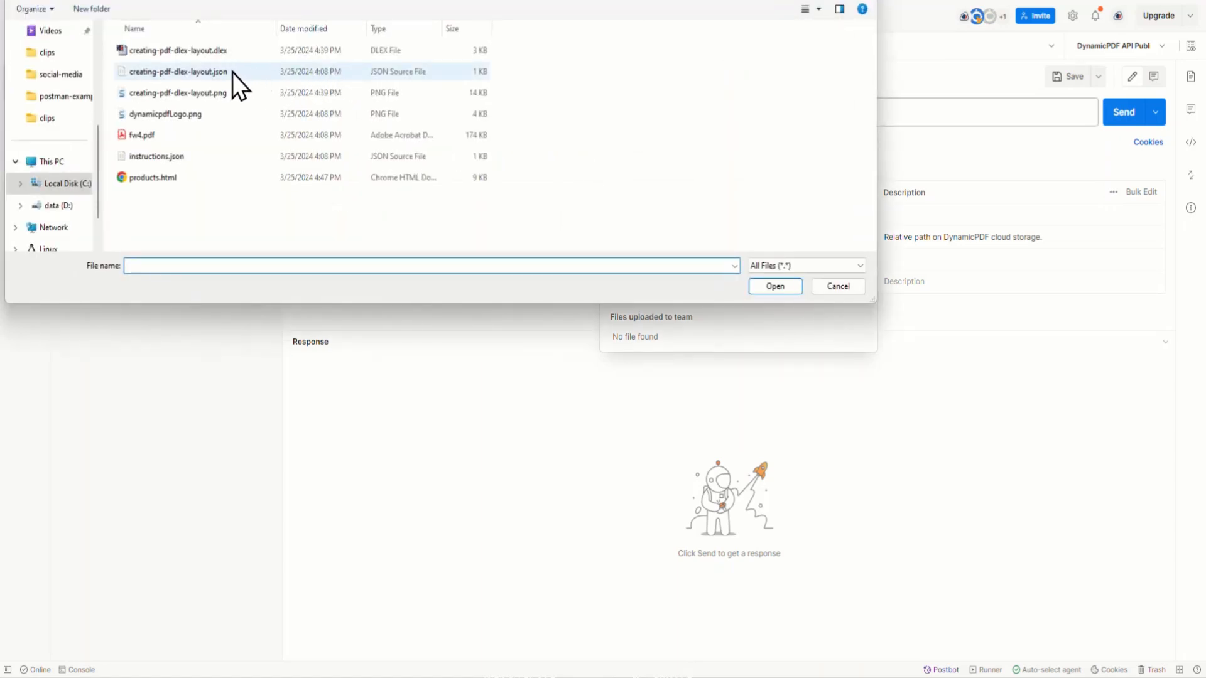
{"action": "left_click", "coordinate": [216, 92]}
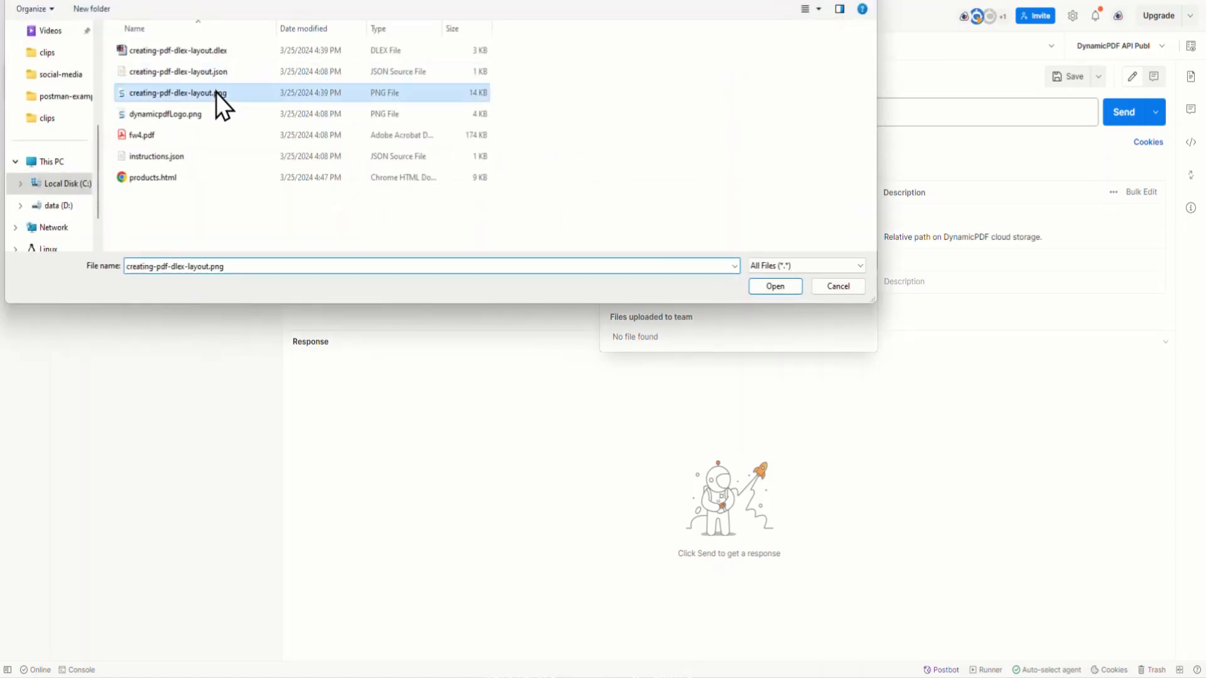
{"action": "left_click", "coordinate": [777, 288]}
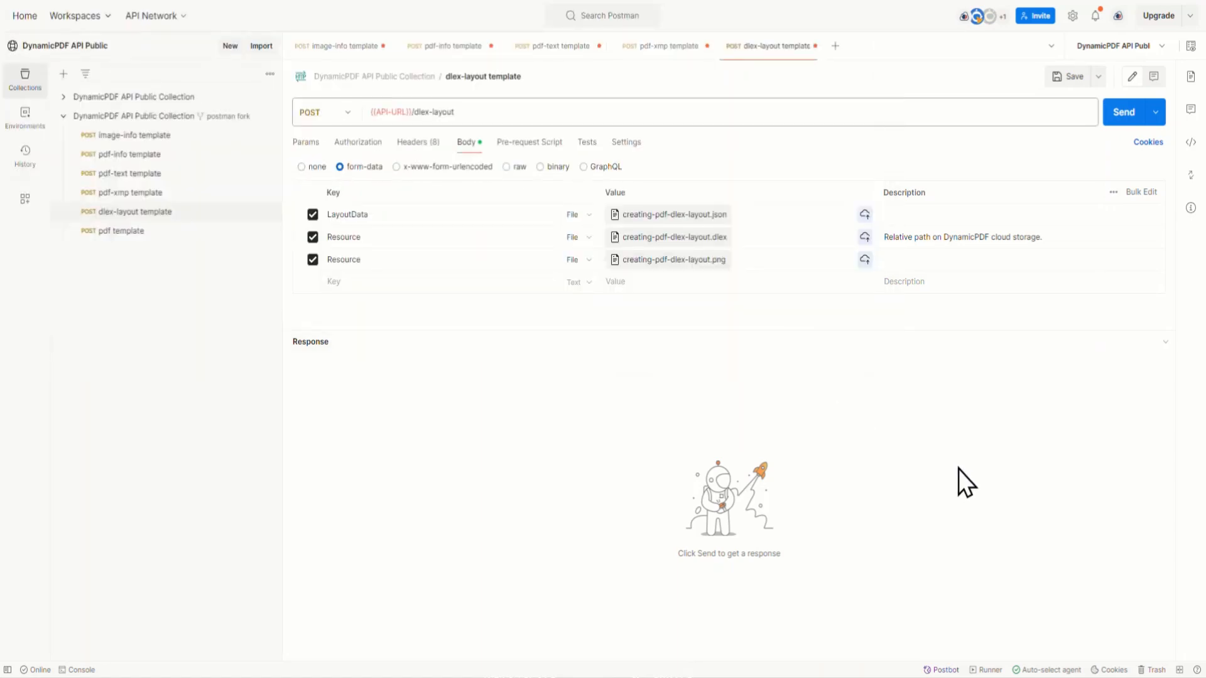
Step: Send the dlex-layout request and look through the pages of the generated PDF report
{"action": "left_click", "coordinate": [1124, 117]}
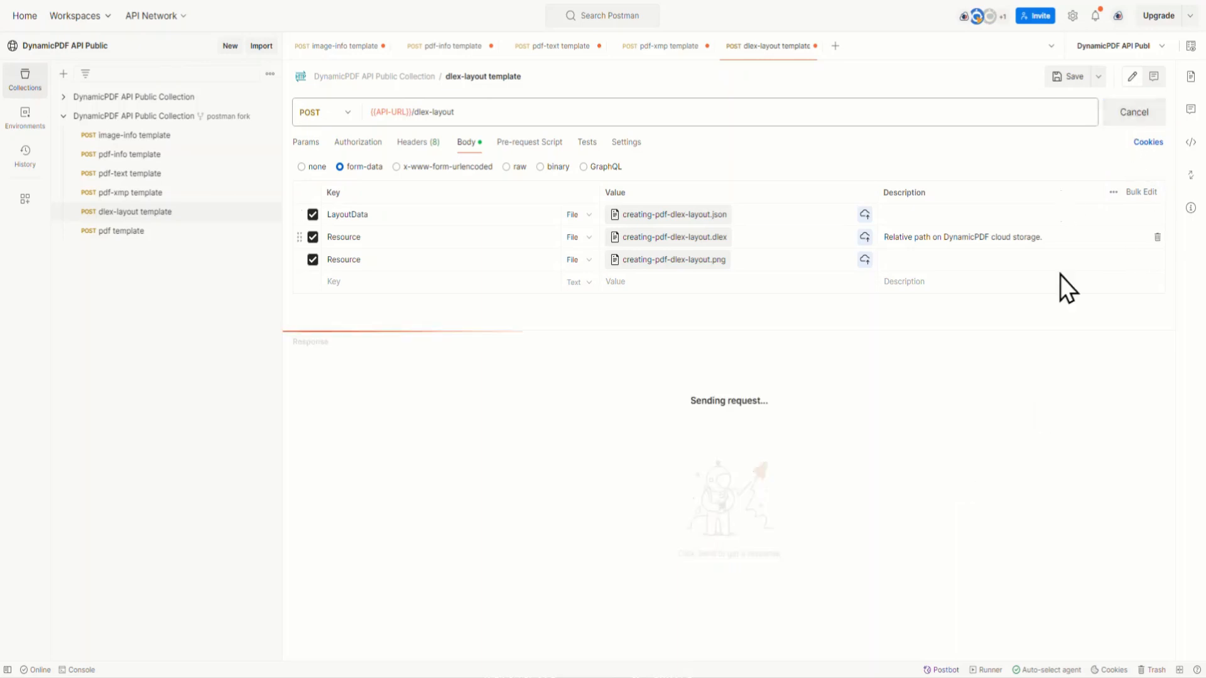
{"action": "scroll", "coordinate": [1012, 438], "scroll_direction": "down", "scroll_amount": 12}
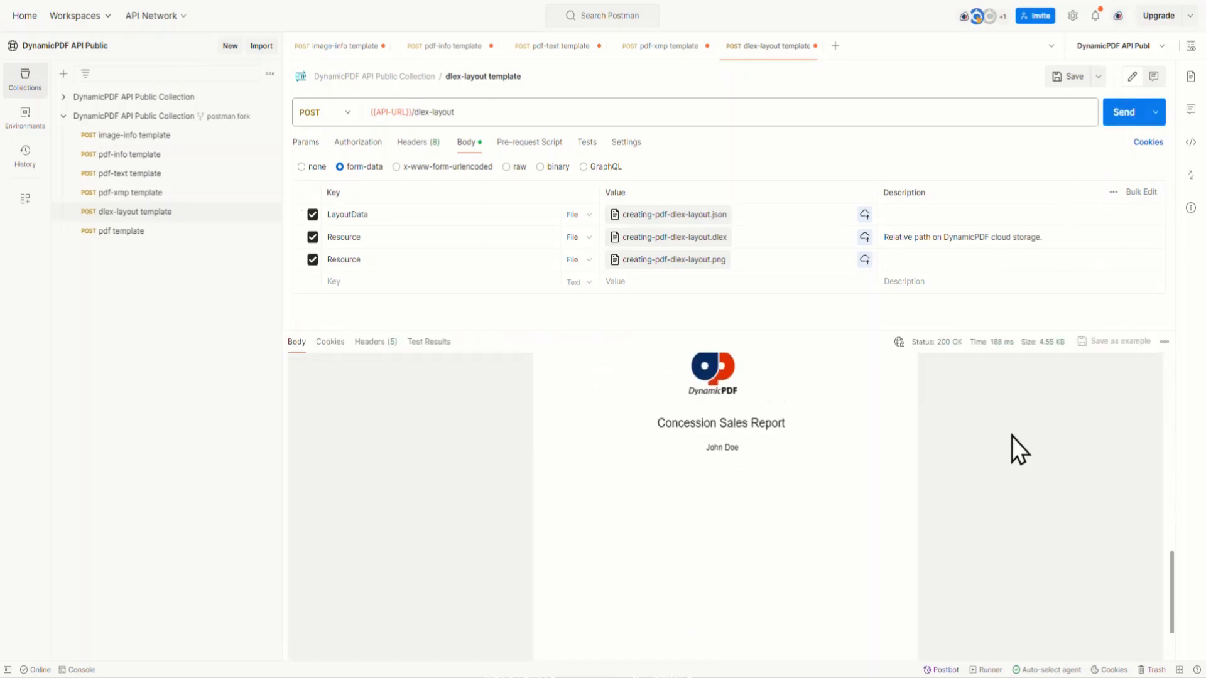
{"action": "scroll", "coordinate": [1012, 436], "scroll_direction": "up", "scroll_amount": 2}
{"action": "scroll", "coordinate": [1015, 440], "scroll_direction": "up", "scroll_amount": 5}
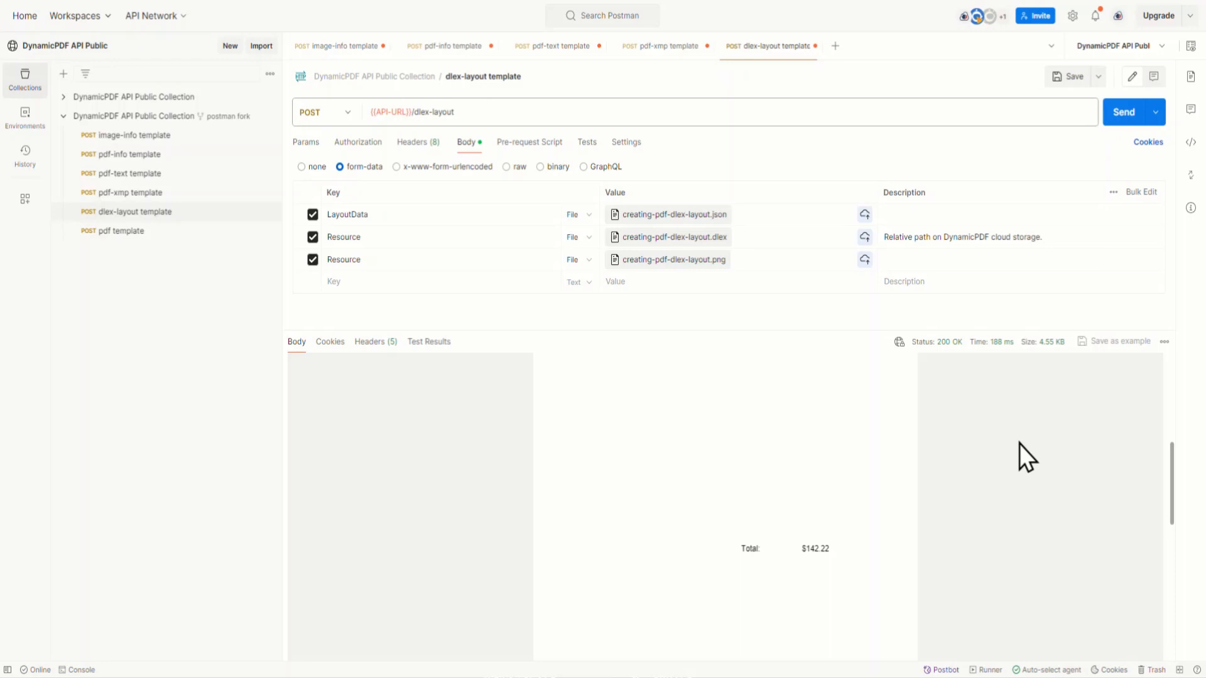
{"action": "scroll", "coordinate": [1032, 420], "scroll_direction": "up", "scroll_amount": 5}
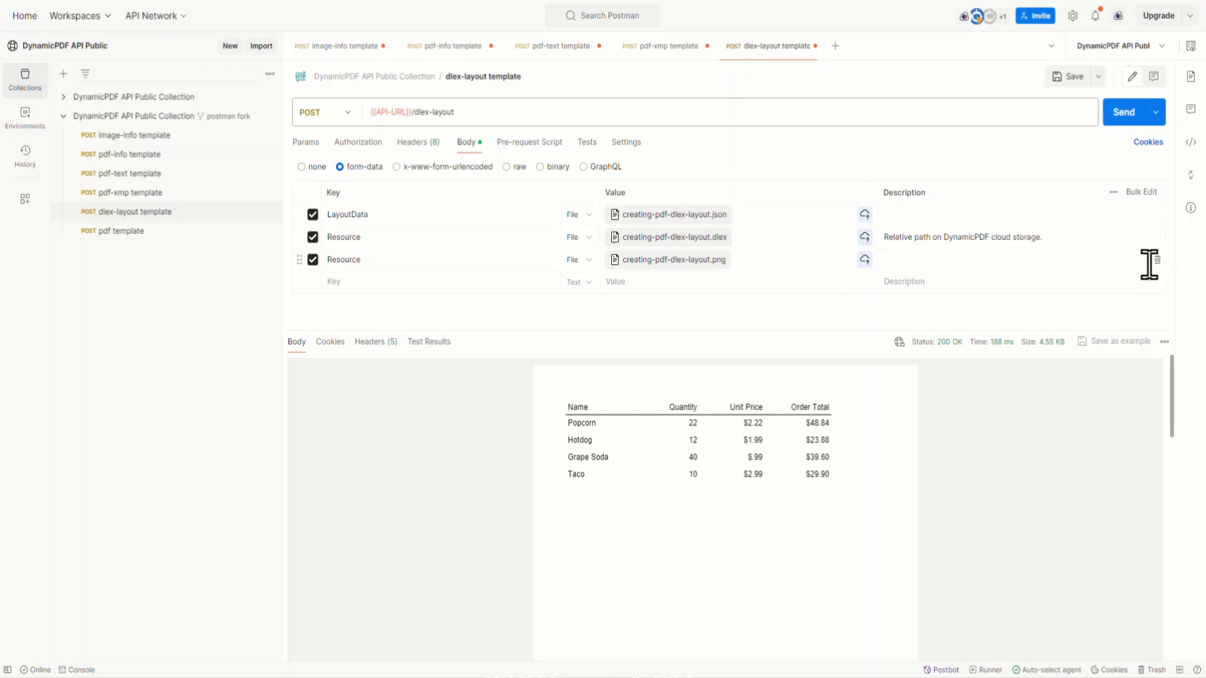
Step: Remove both Resource fields from the dlex-layout form data and add a text field with the key DlexPath
{"action": "left_click", "coordinate": [1157, 259]}
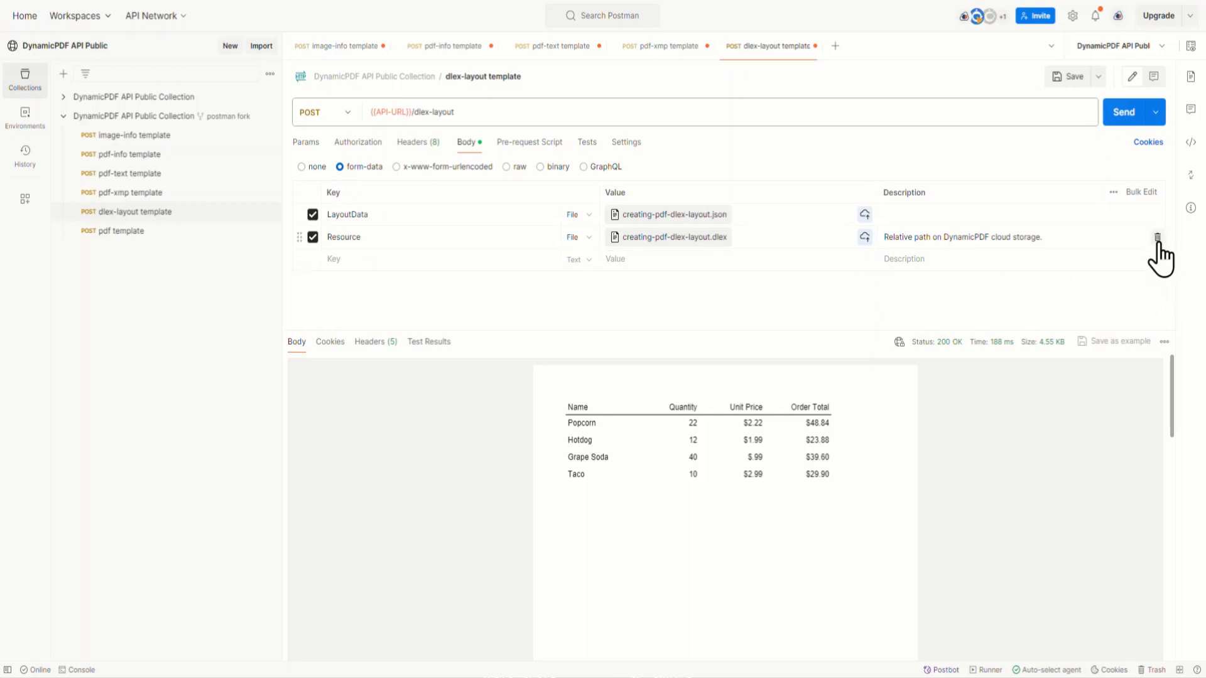
{"action": "left_click", "coordinate": [1157, 237]}
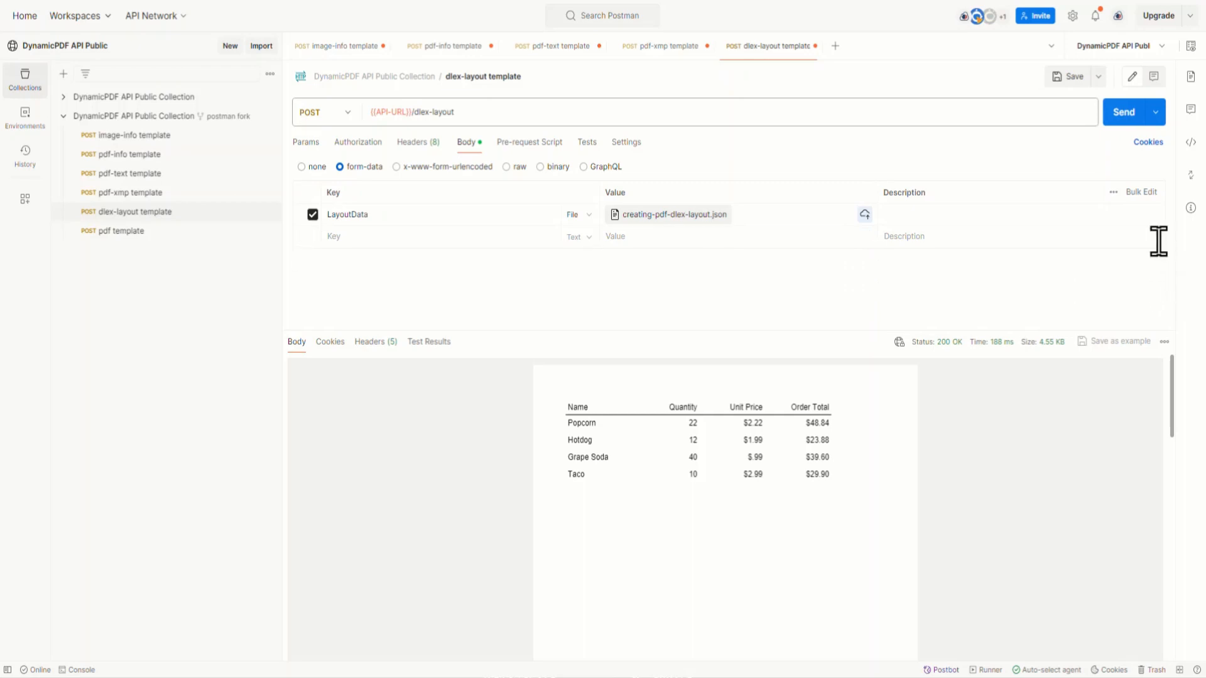
{"action": "left_click", "coordinate": [376, 238]}
{"action": "type", "text": "DlexP"}
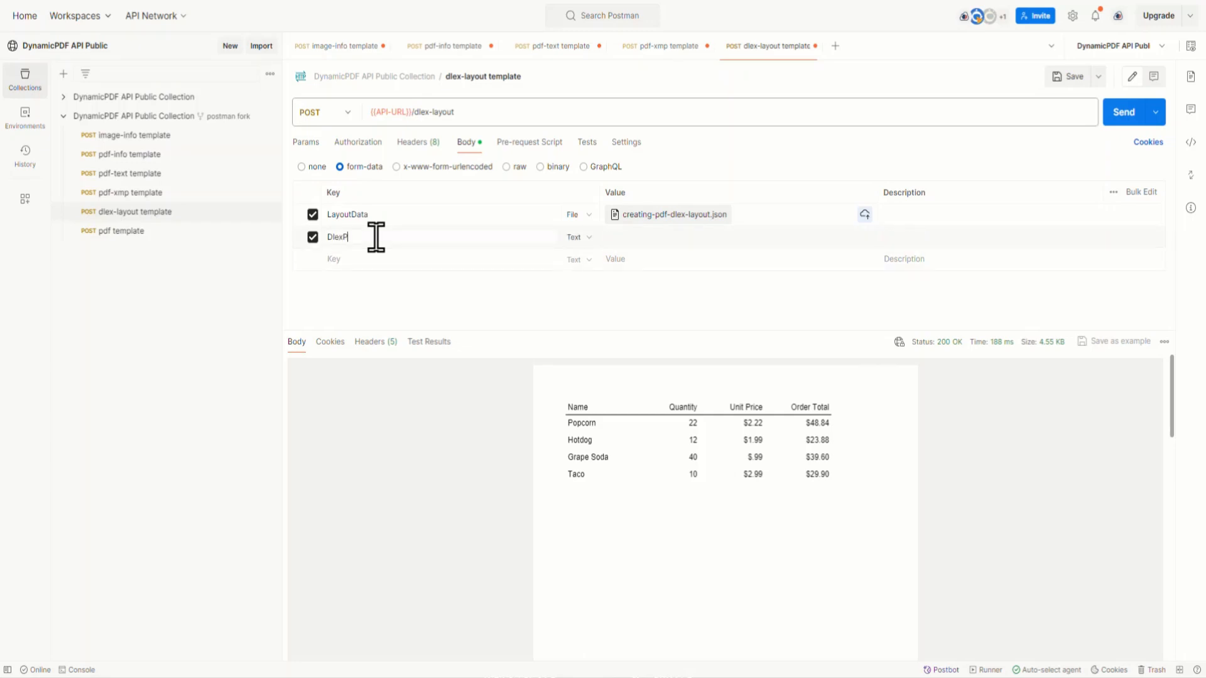
{"action": "type", "text": "ath"}
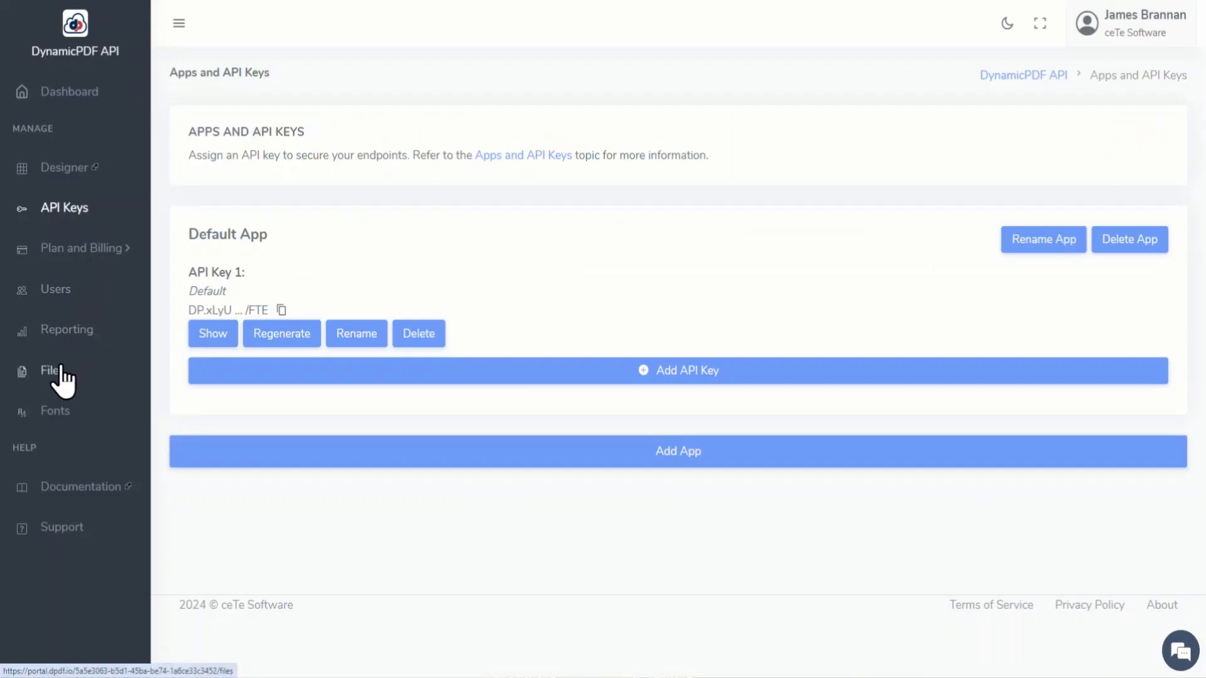
Step: In the DynamicPDF portal's file manager, copy the file path of creating-pdf-dlex-layout.dlex from the samples/creating-pdf-dlex-layout-endpoint folder
{"action": "left_click", "coordinate": [63, 375]}
{"action": "left_click", "coordinate": [333, 305]}
{"action": "left_click", "coordinate": [341, 241]}
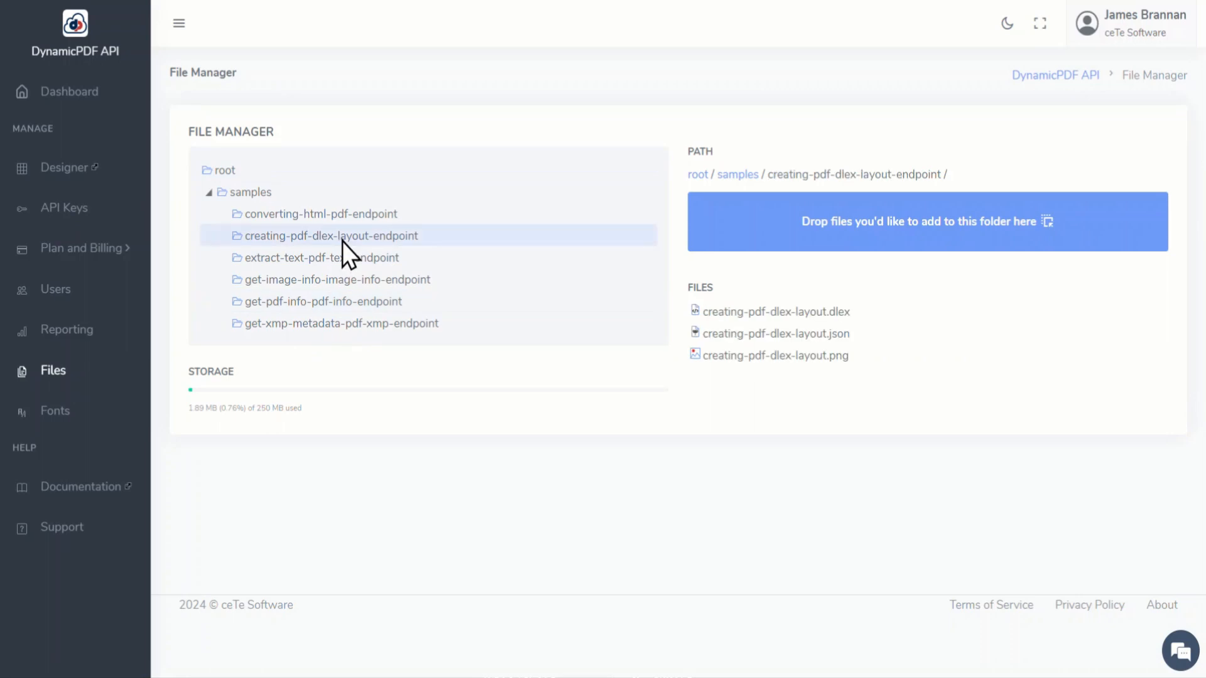
{"action": "right_click", "coordinate": [769, 315]}
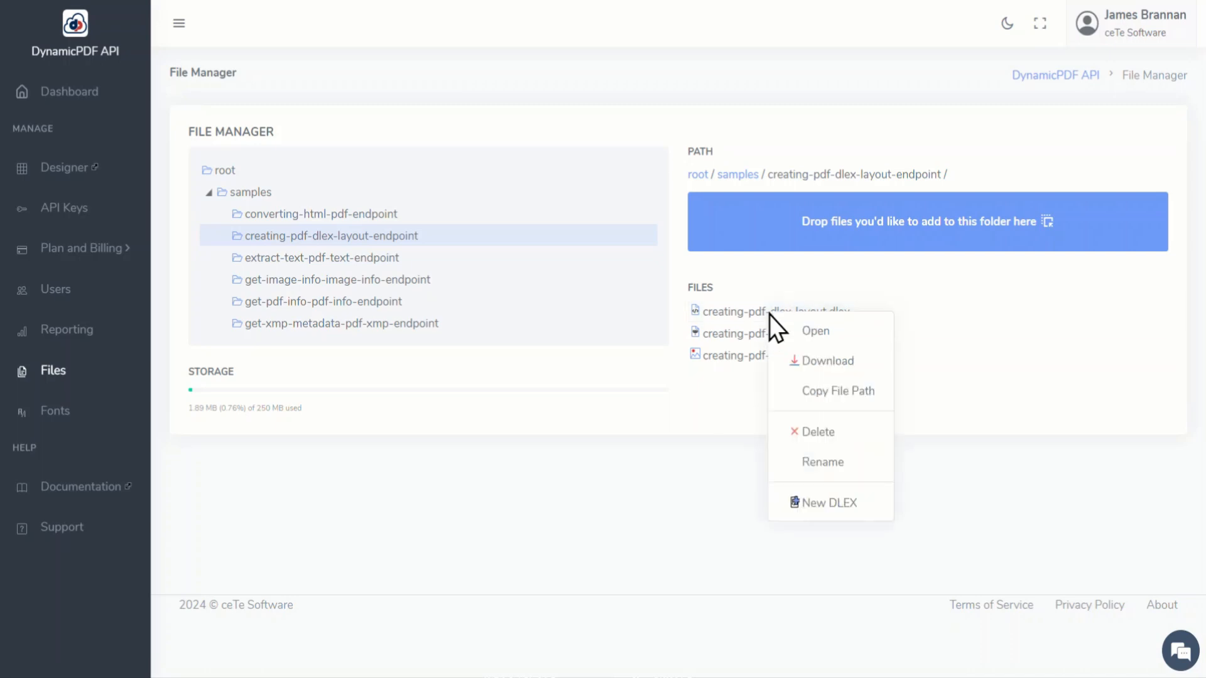
{"action": "left_click", "coordinate": [817, 391]}
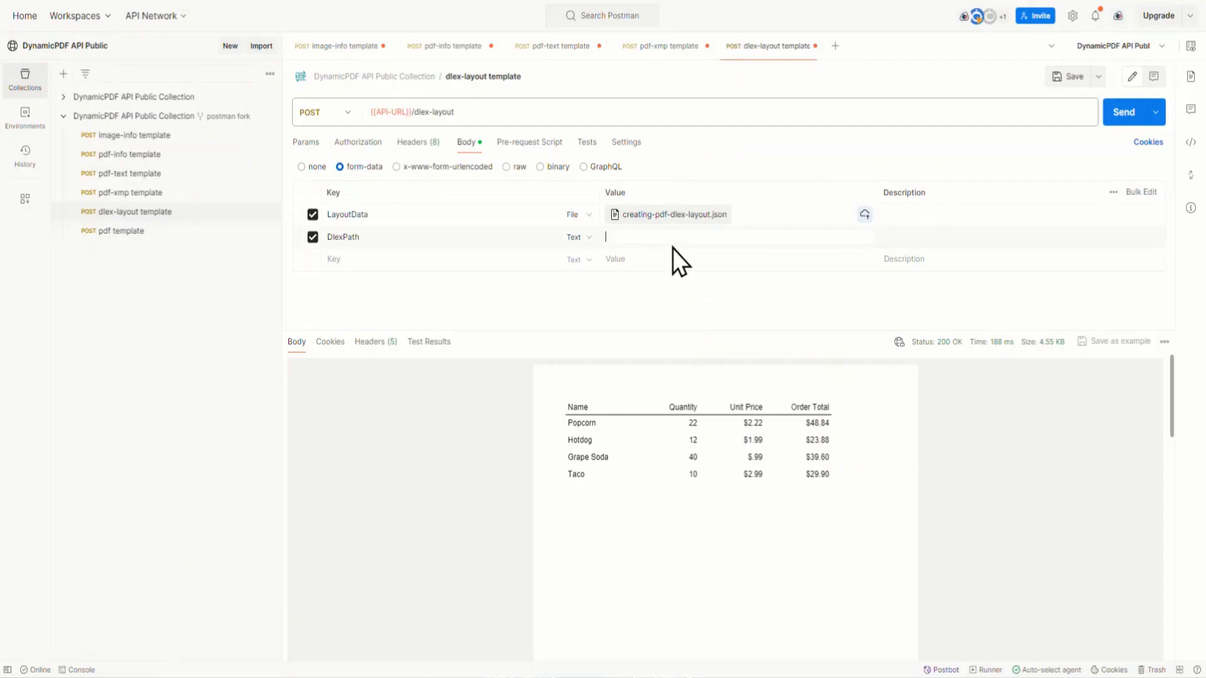
Step: In Postman, set DlexPath to samples/creating-pdf-dlex-layout-endpoint/creating-pdf-dlex-layout.dlex, send the dlex-layout request and look through the PDF
{"action": "right_click", "coordinate": [645, 238]}
{"action": "left_click", "coordinate": [694, 368]}
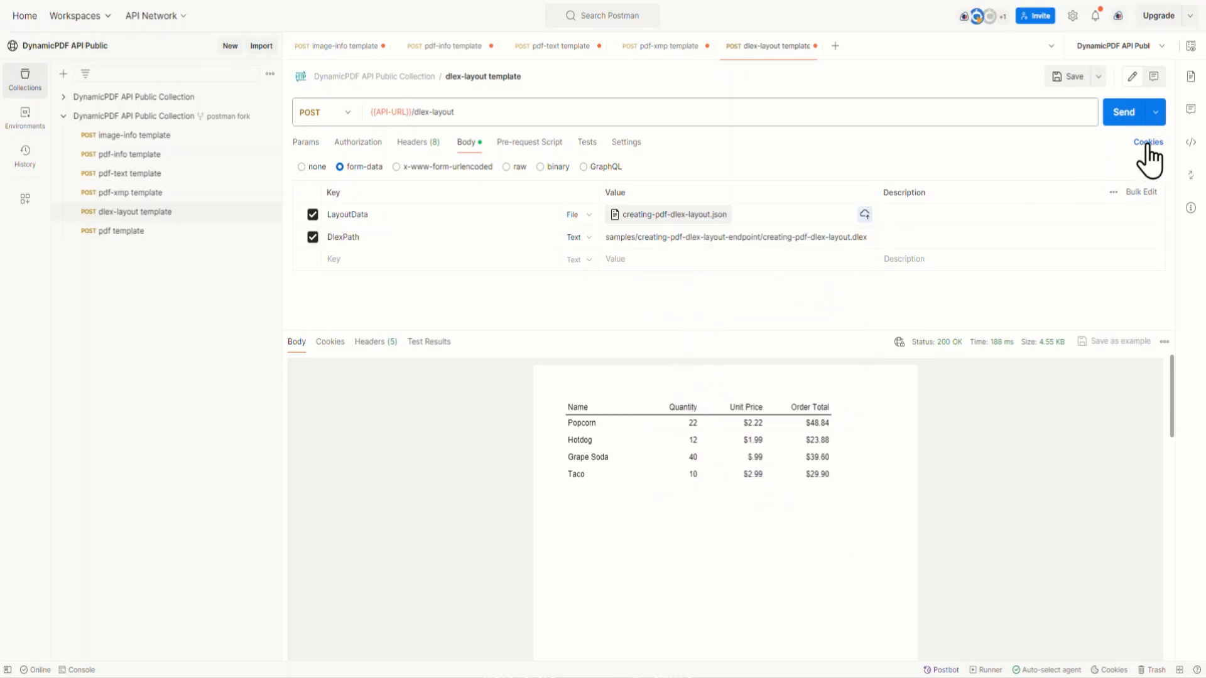
{"action": "left_click", "coordinate": [1123, 113]}
{"action": "scroll", "coordinate": [936, 481], "scroll_direction": "down", "scroll_amount": 10}
{"action": "scroll", "coordinate": [936, 481], "scroll_direction": "up", "scroll_amount": 10}
Step: Open the pdf template request's body and attach the local file instructions.json to the Instructions form-data field
{"action": "left_click", "coordinate": [122, 231]}
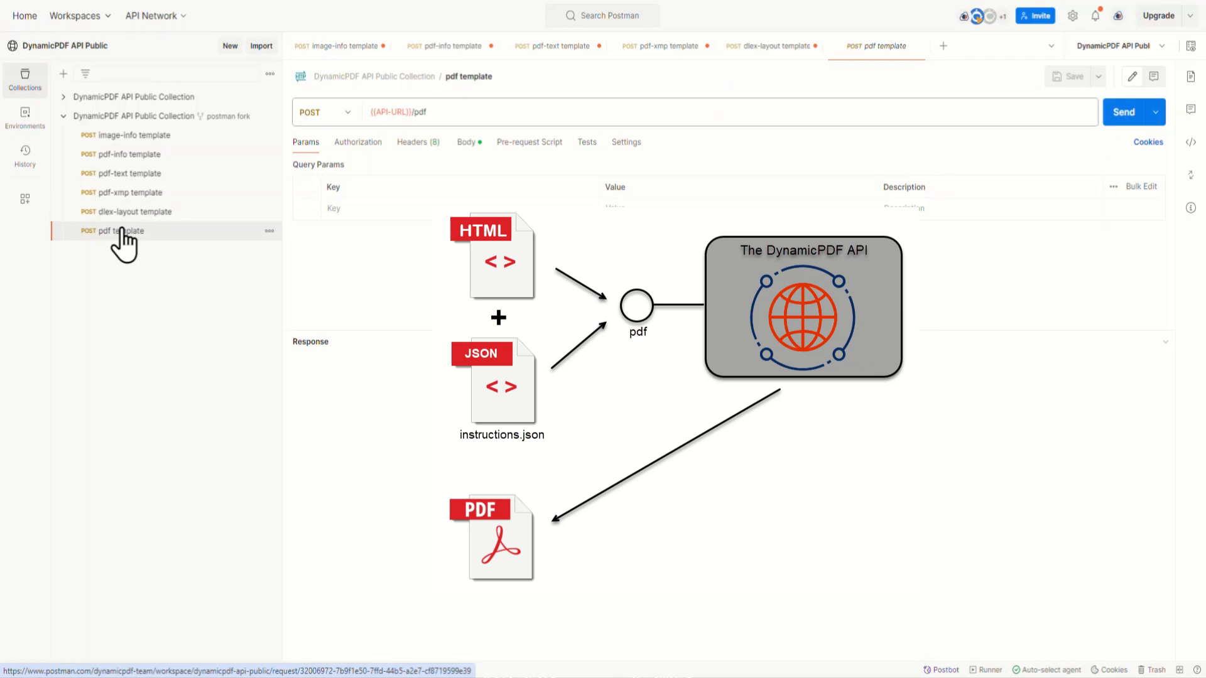
{"action": "left_click", "coordinate": [463, 142]}
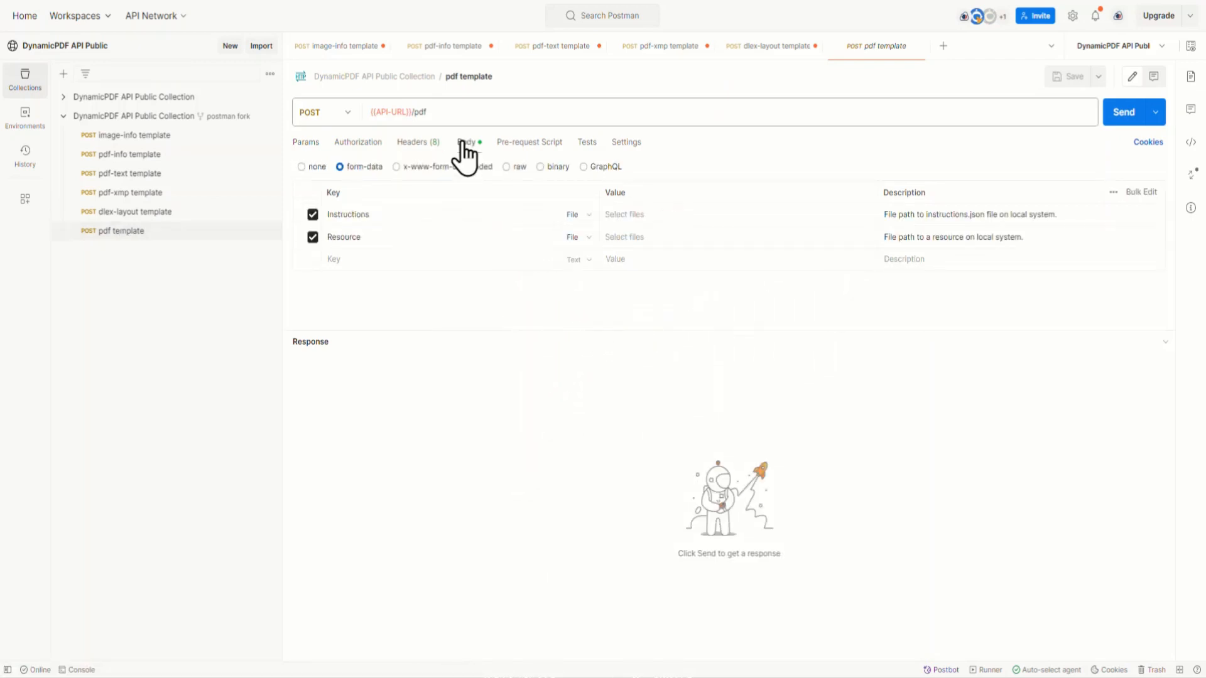
{"action": "left_click", "coordinate": [654, 217]}
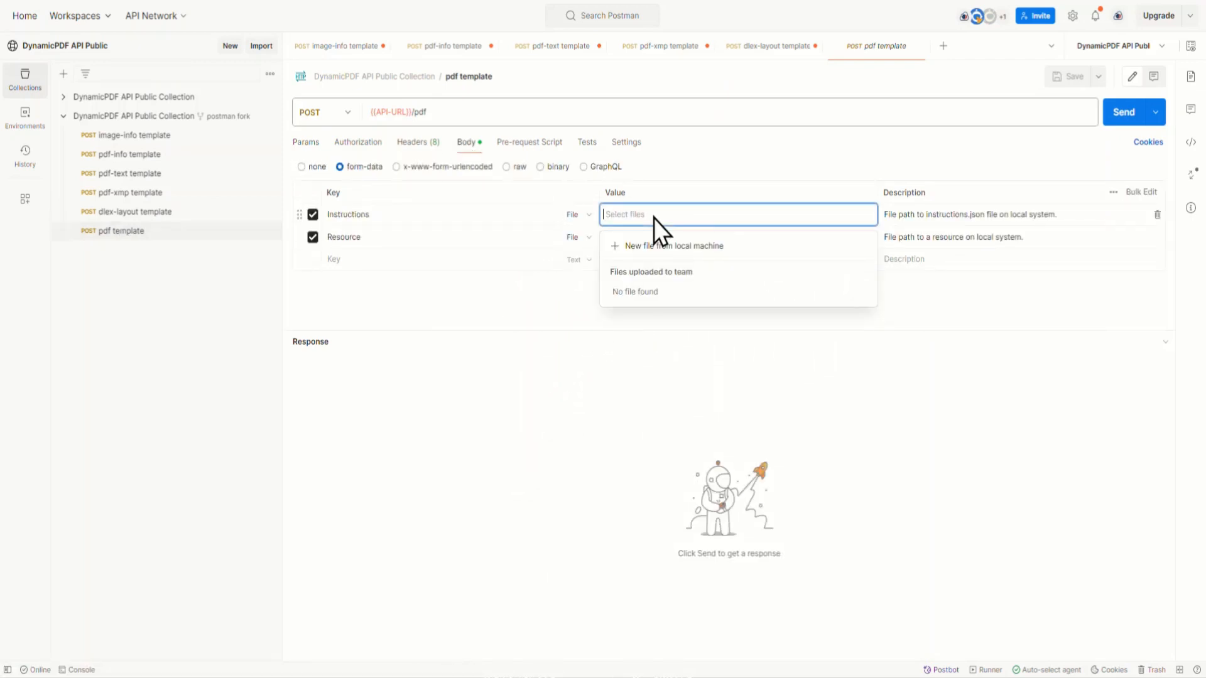
{"action": "left_click", "coordinate": [671, 251]}
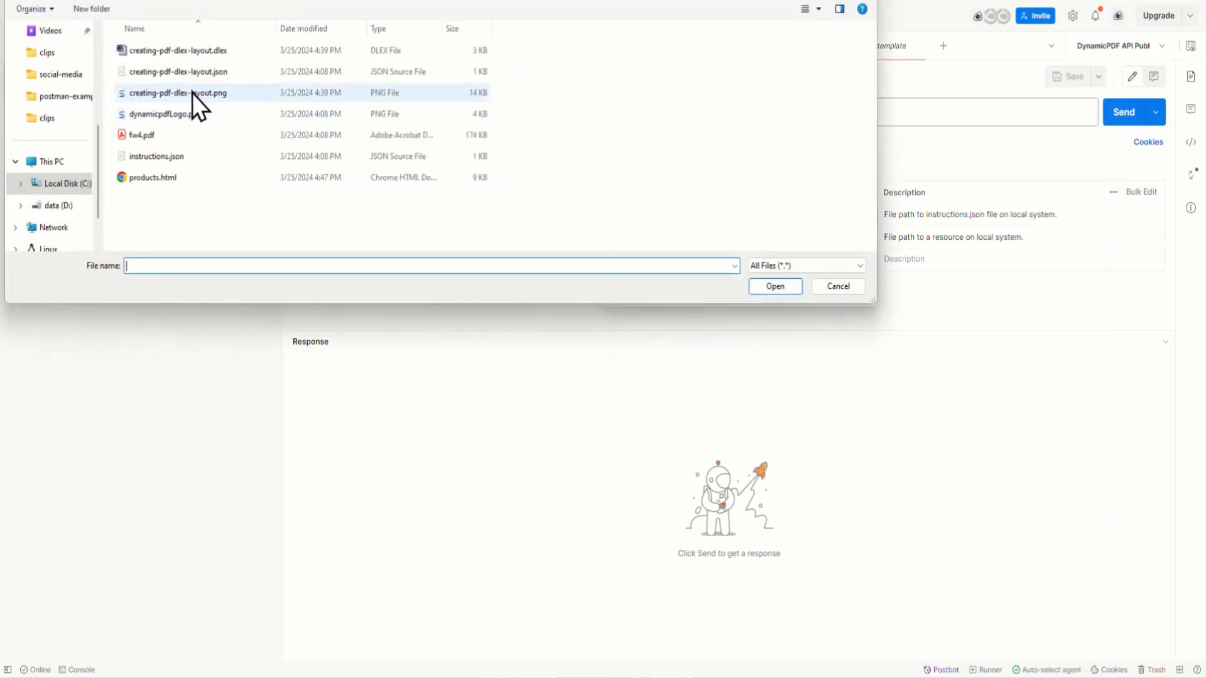
{"action": "left_click", "coordinate": [180, 155]}
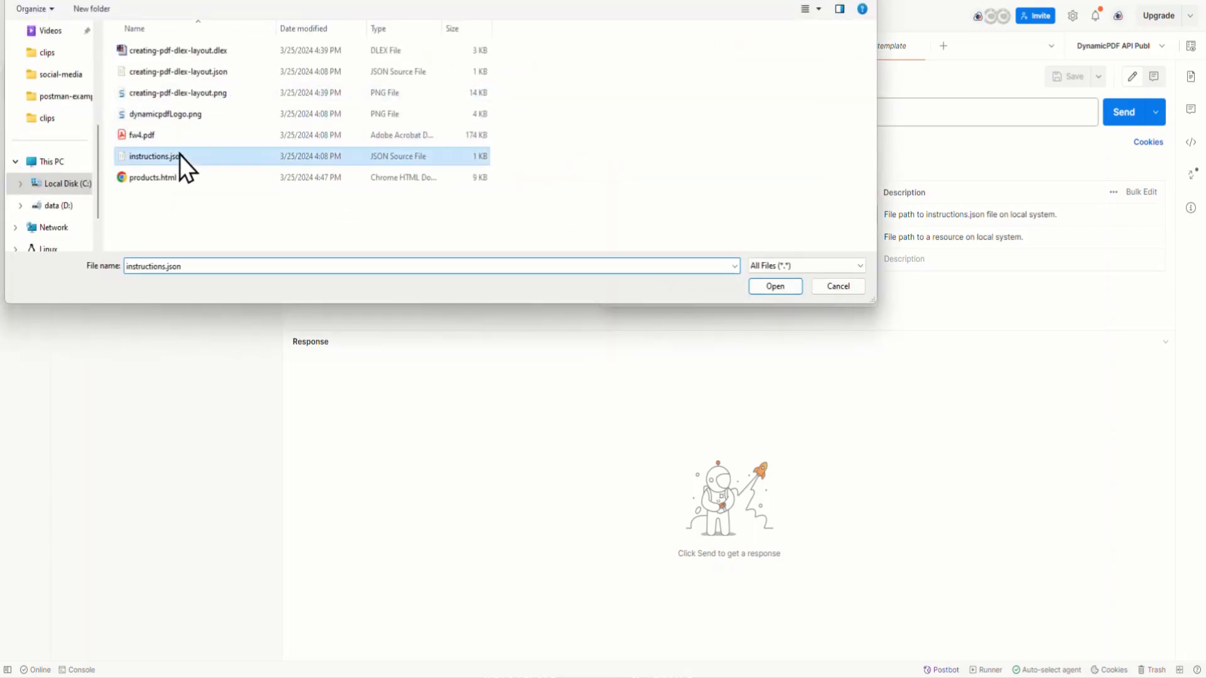
{"action": "left_click", "coordinate": [760, 289]}
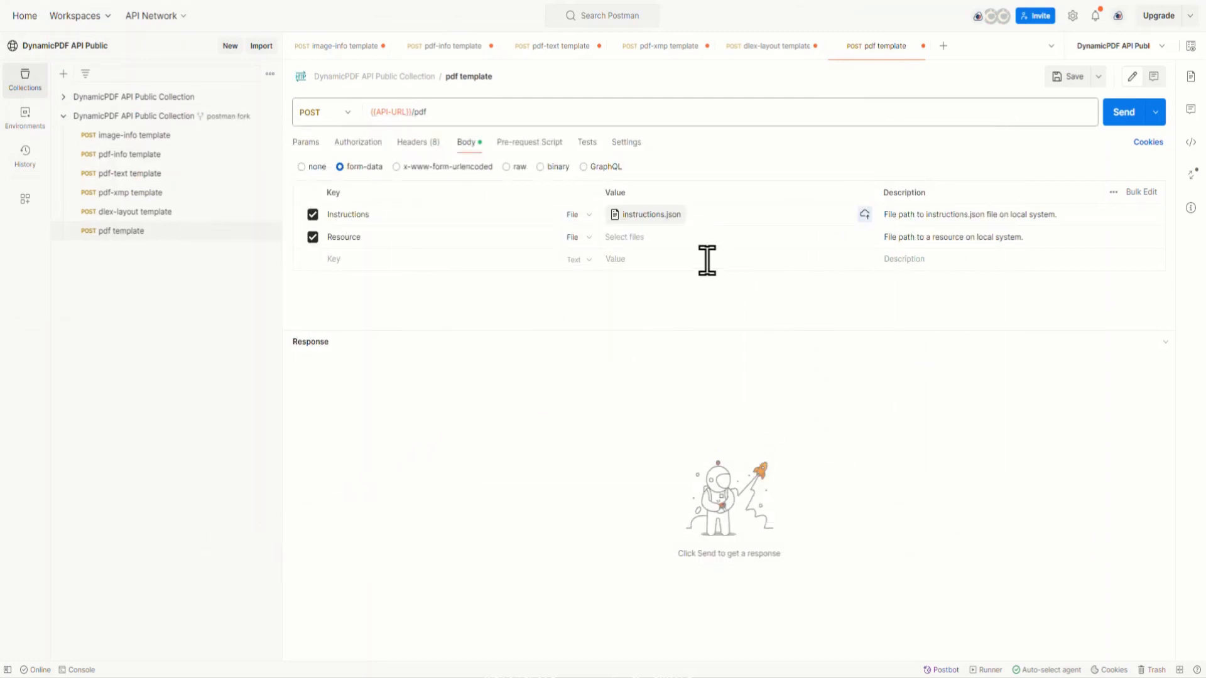
Step: Attach the local file products.html to the Resource field of the pdf template request
{"action": "left_click", "coordinate": [641, 236]}
{"action": "left_click", "coordinate": [663, 269]}
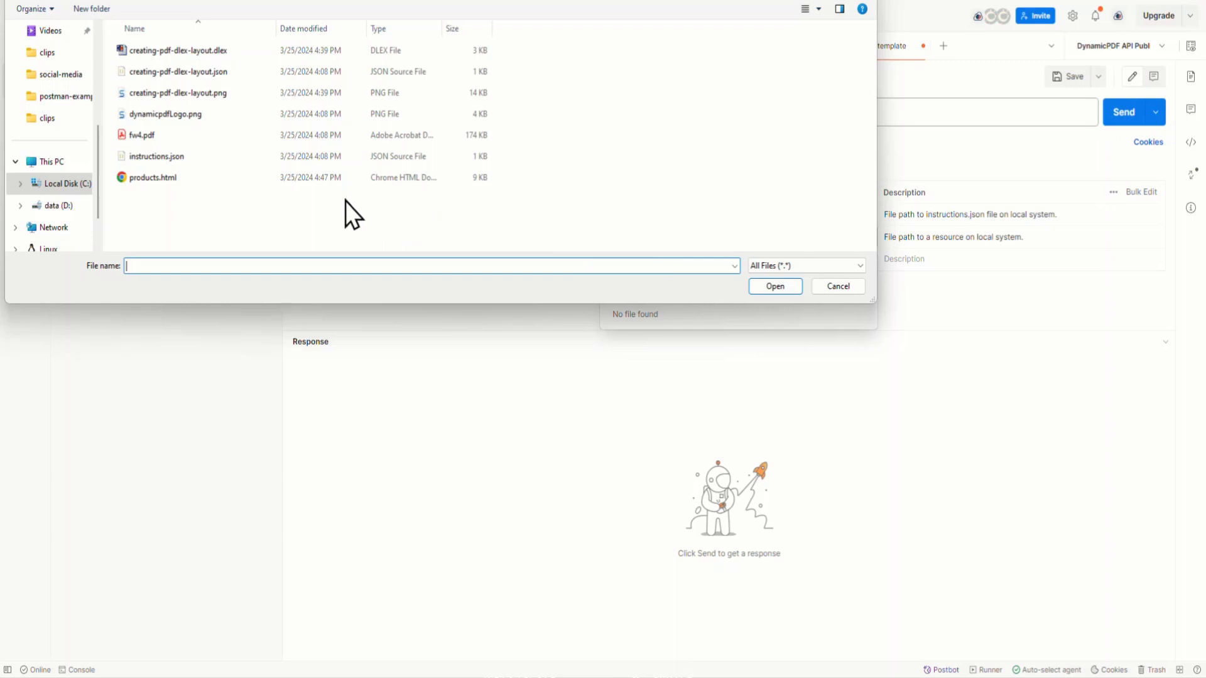
{"action": "left_click", "coordinate": [159, 180]}
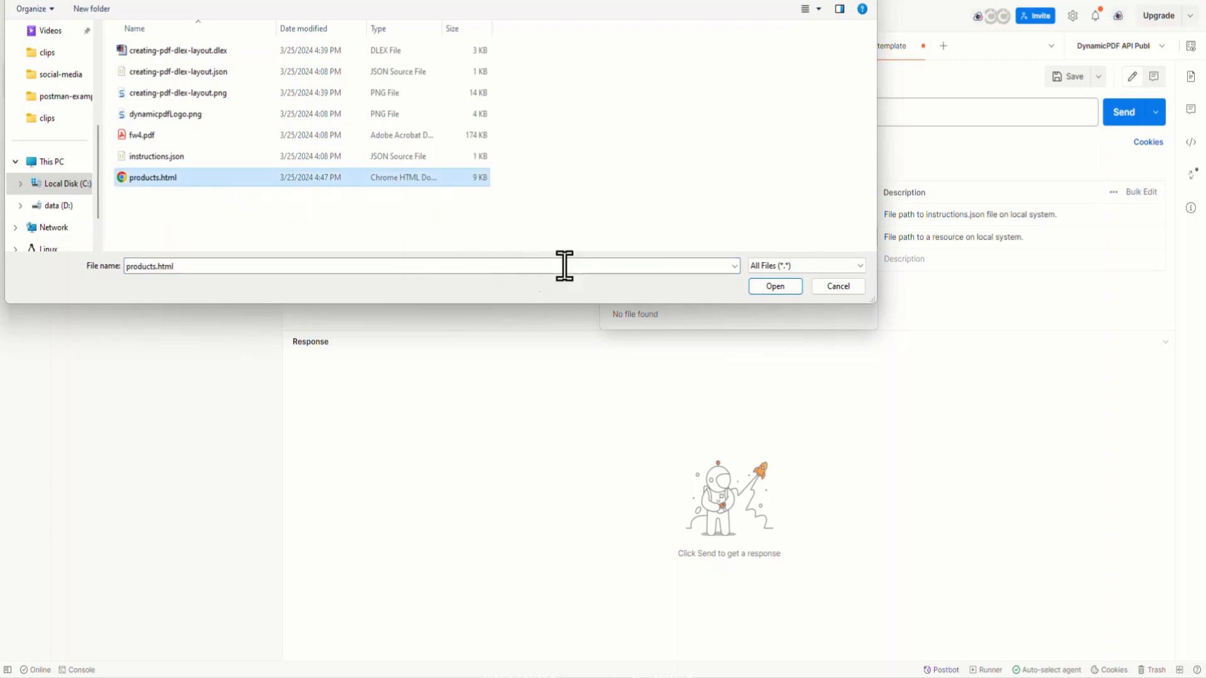
{"action": "left_click", "coordinate": [771, 290]}
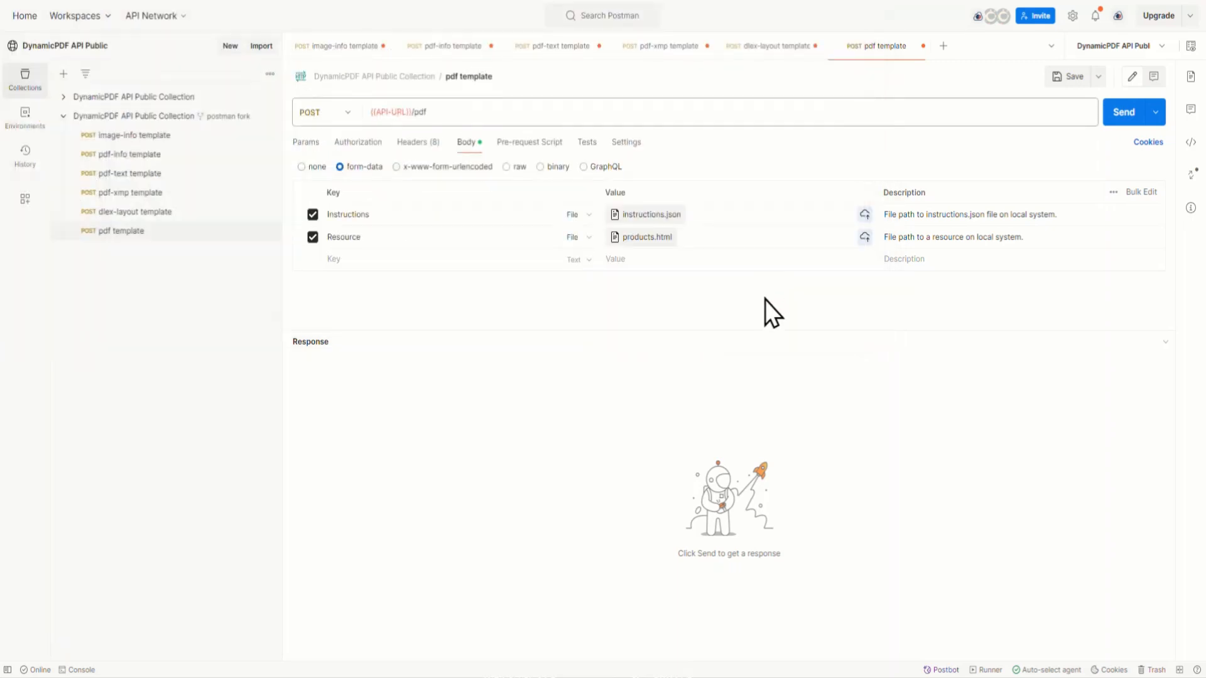
Step: Send the pdf request, enlarge the response area and look through the pages of the generated PDF
{"action": "left_click", "coordinate": [1128, 116]}
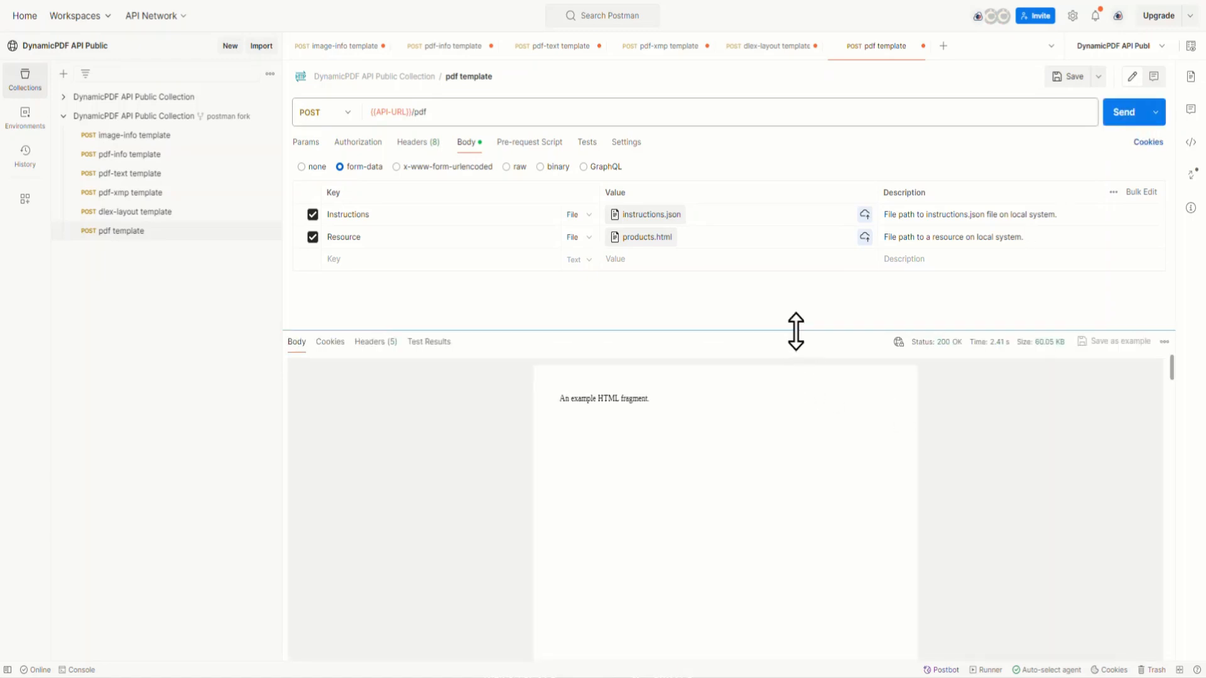
{"action": "left_click_drag", "start_coordinate": [796, 331], "coordinate": [796, 261]}
{"action": "scroll", "coordinate": [841, 411], "scroll_direction": "down", "scroll_amount": 3}
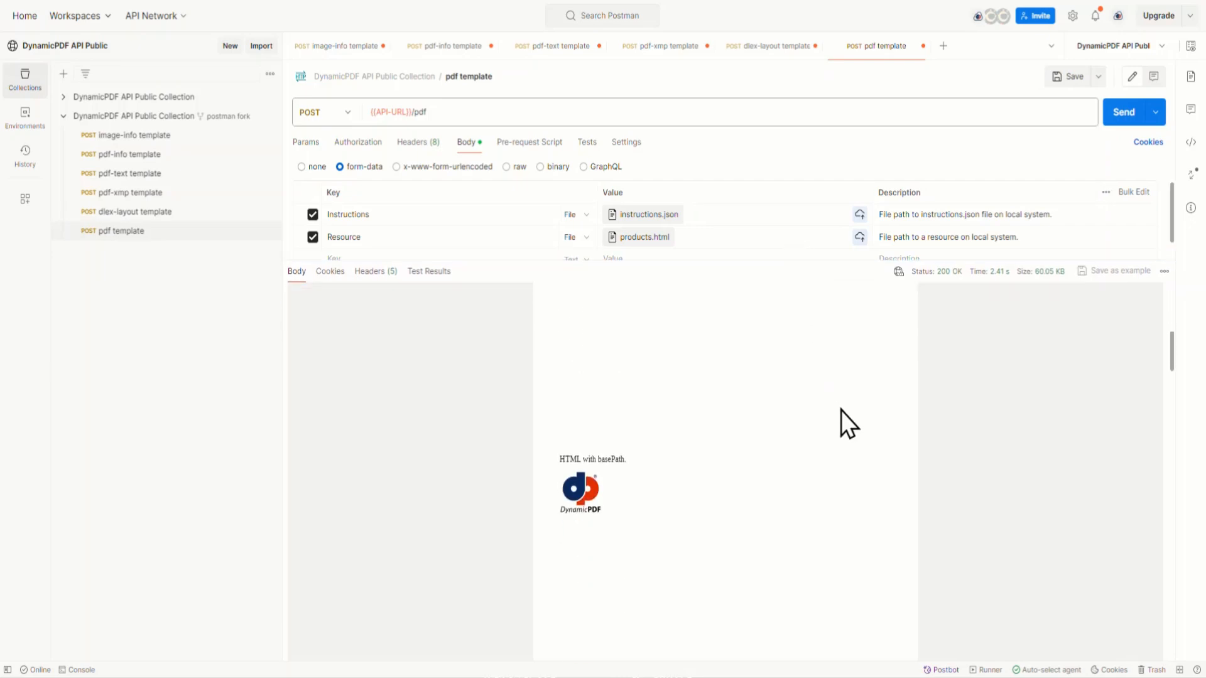
{"action": "scroll", "coordinate": [842, 411], "scroll_direction": "down", "scroll_amount": 20}
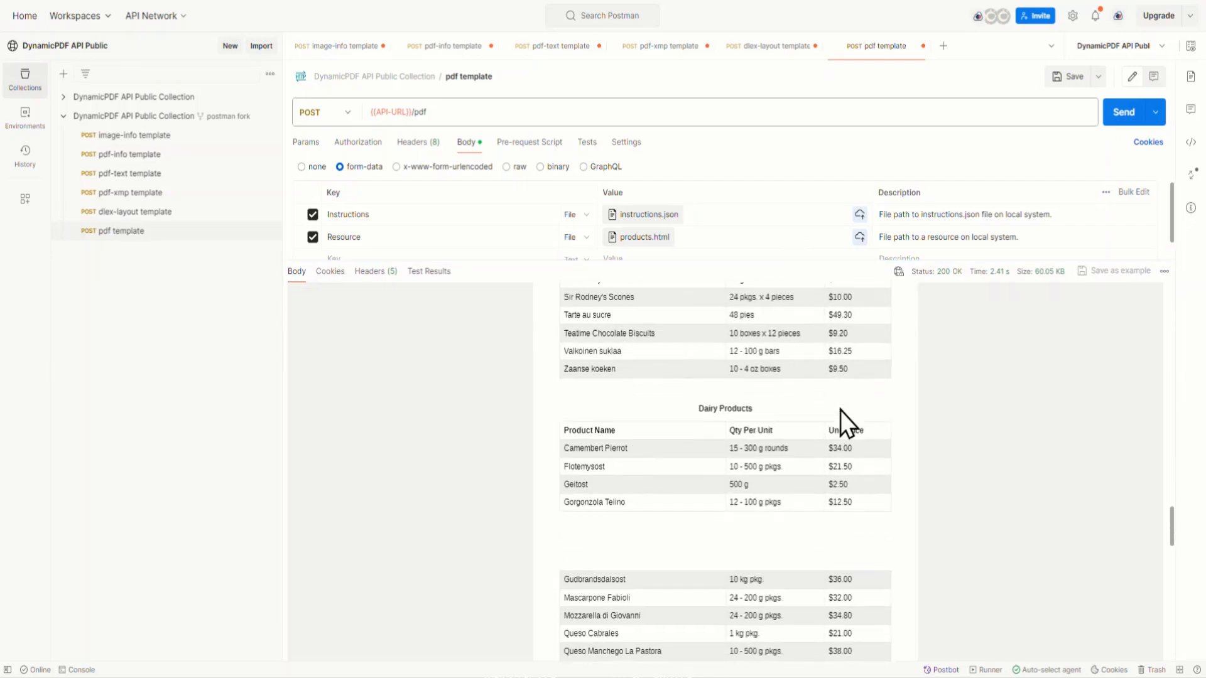
{"action": "scroll", "coordinate": [840, 411], "scroll_direction": "up", "scroll_amount": 20}
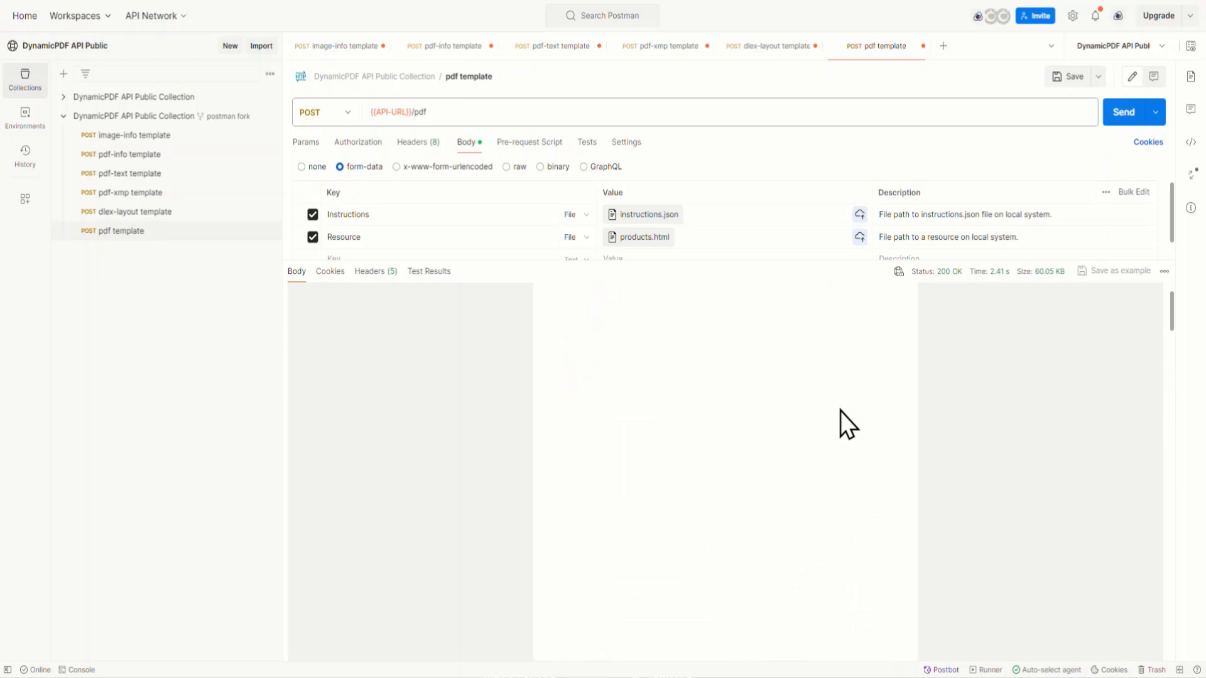
{"action": "scroll", "coordinate": [841, 425], "scroll_direction": "up", "scroll_amount": 2}
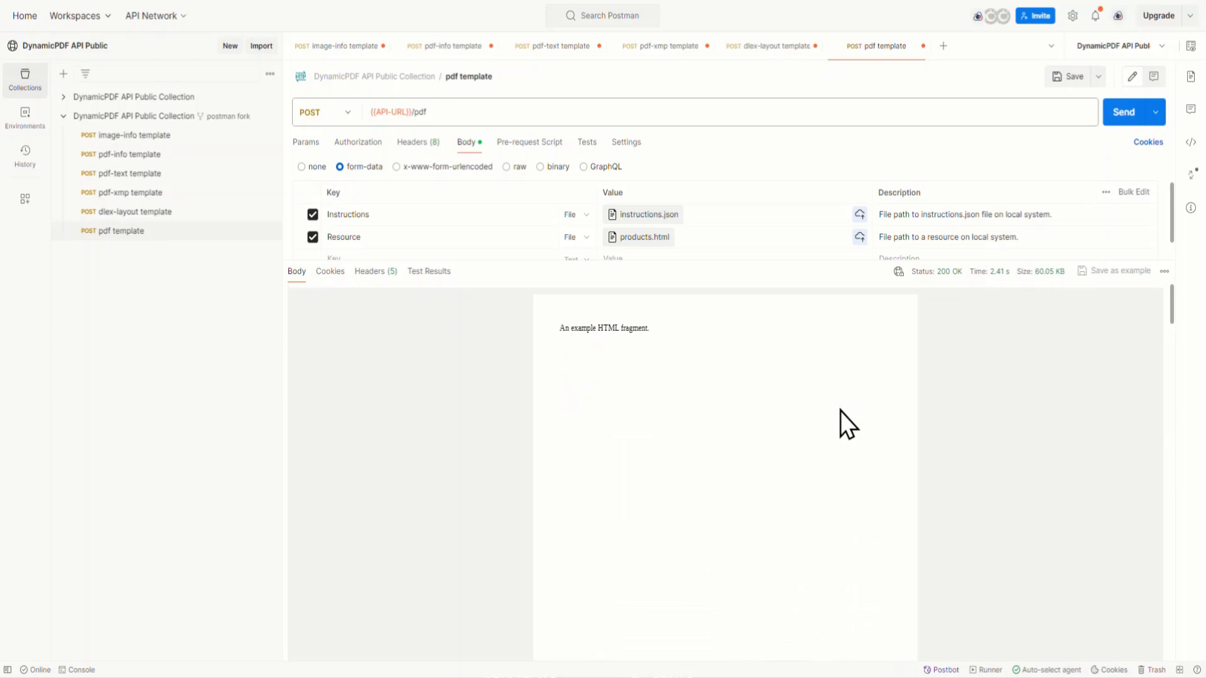